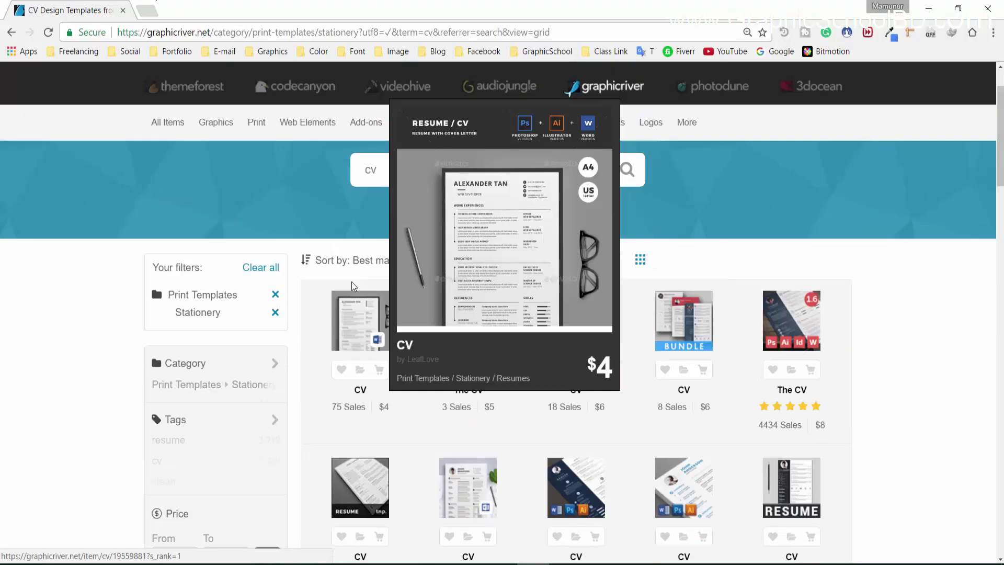
Look over the CV template search results and open the top-selling item named The CV
scroll(352, 282, "up", 2)
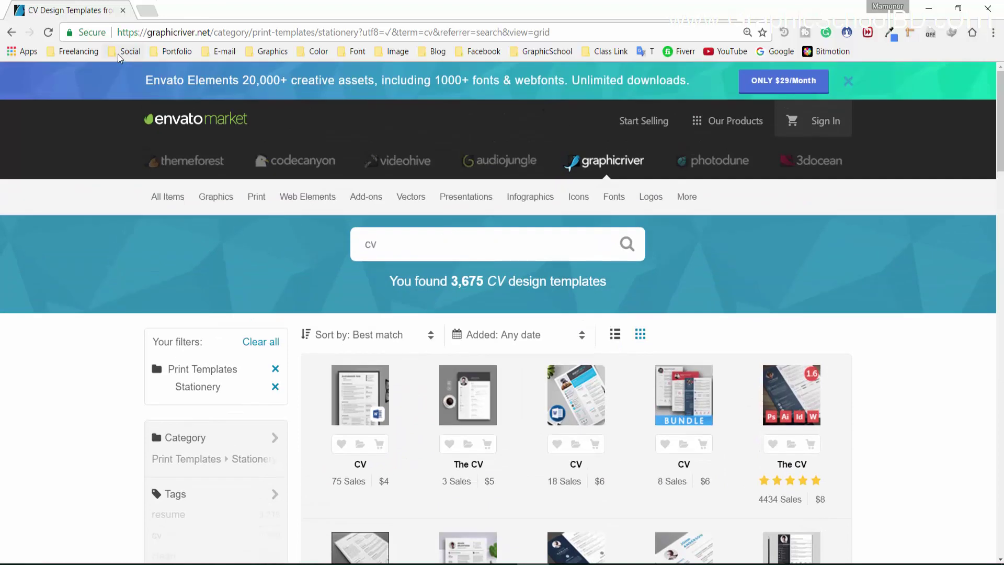
mouse_move(245, 200)
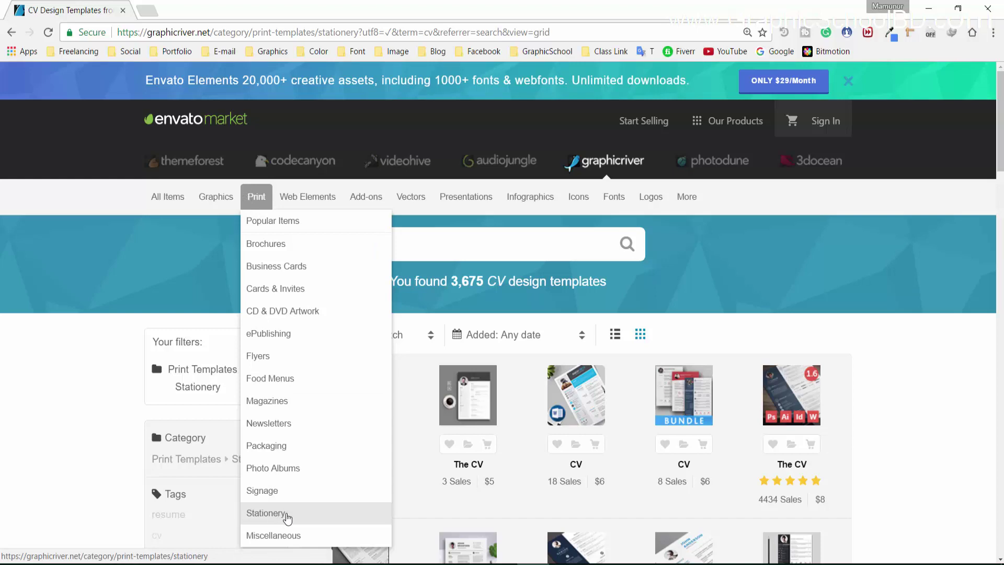
mouse_move(706, 403)
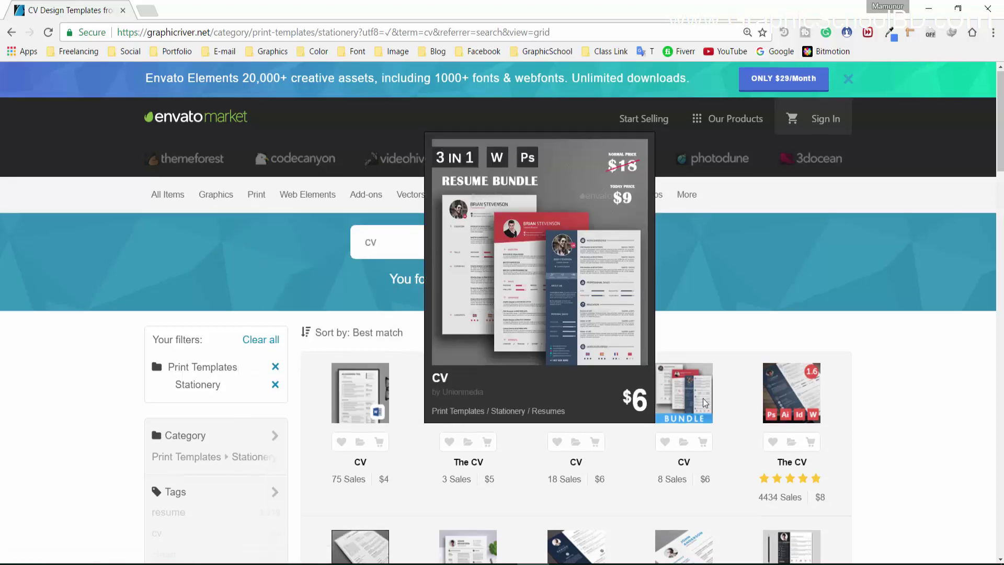
scroll(889, 376, "down", 5)
scroll(884, 369, "down", 2)
scroll(798, 245, "up", 4)
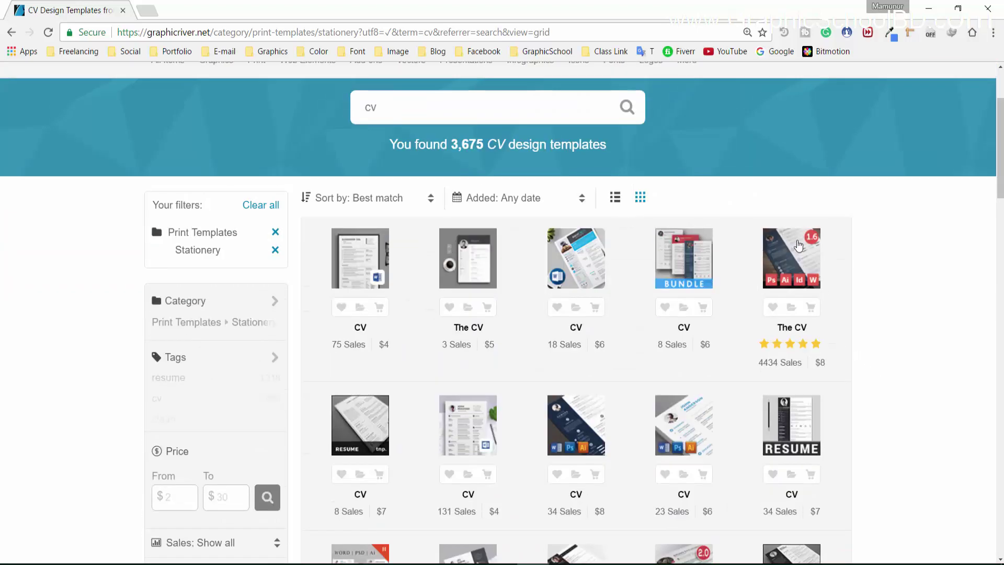
left_click(799, 246)
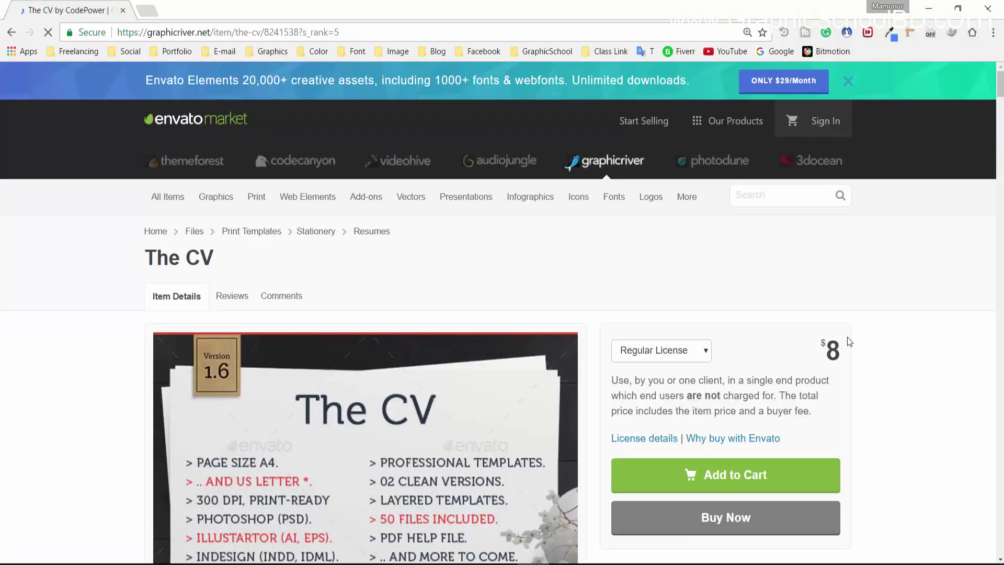
Examine The CV item page, checking its preview images, included file formats, sales figure and price
scroll(670, 393, "down", 1)
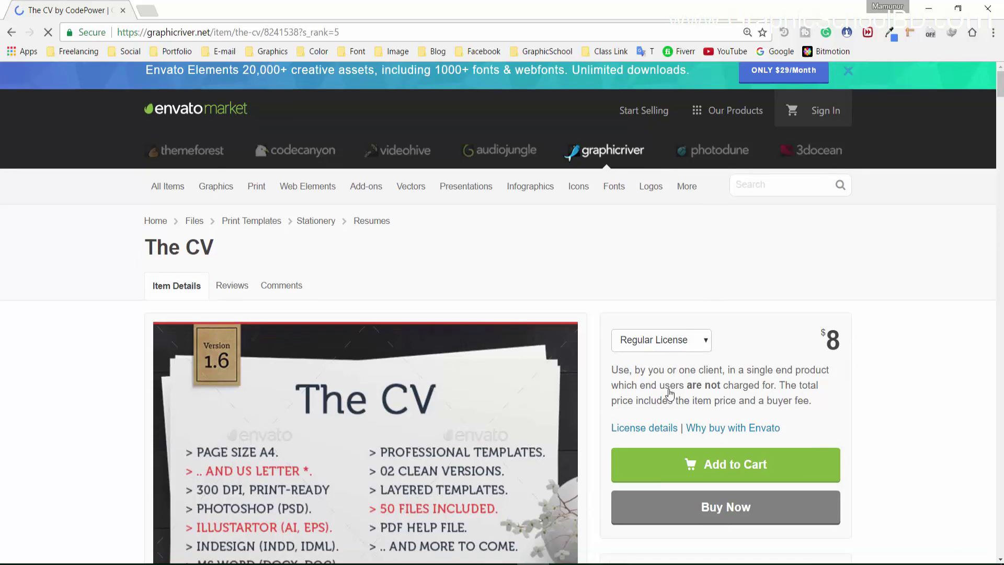
scroll(670, 393, "down", 3)
scroll(441, 362, "down", 14)
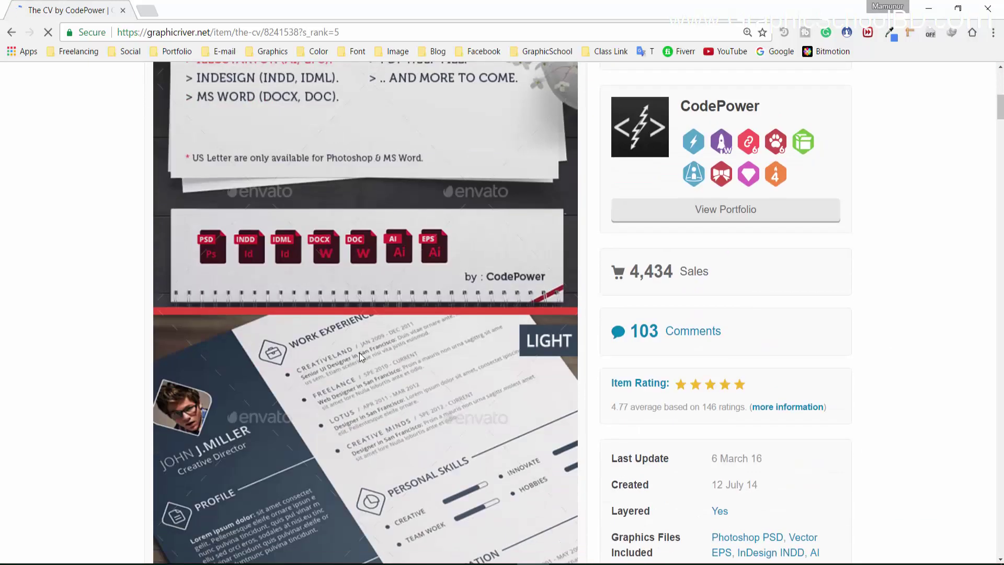
scroll(630, 296, "up", 6)
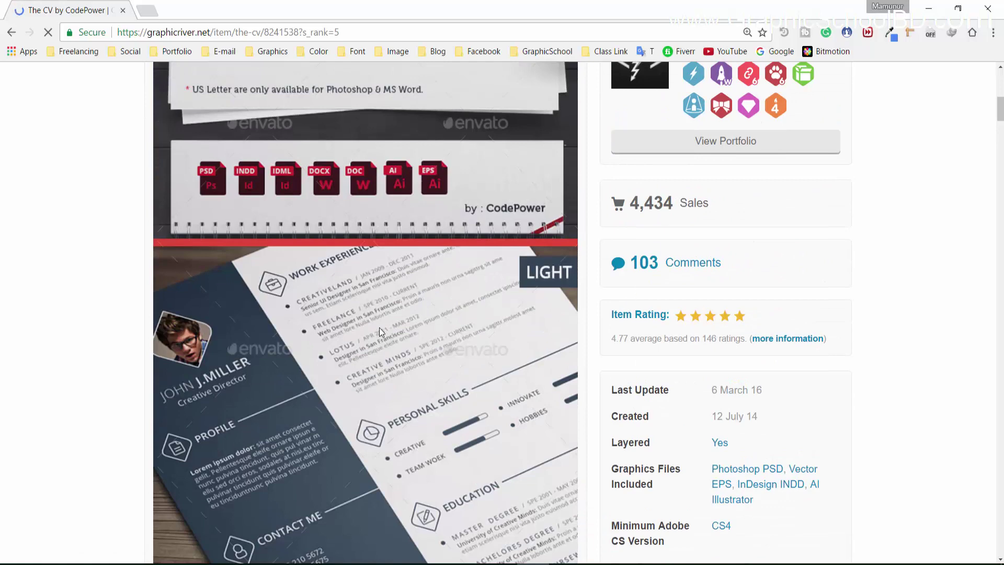
scroll(379, 328, "up", 1)
scroll(429, 375, "down", 4)
scroll(403, 378, "up", 4)
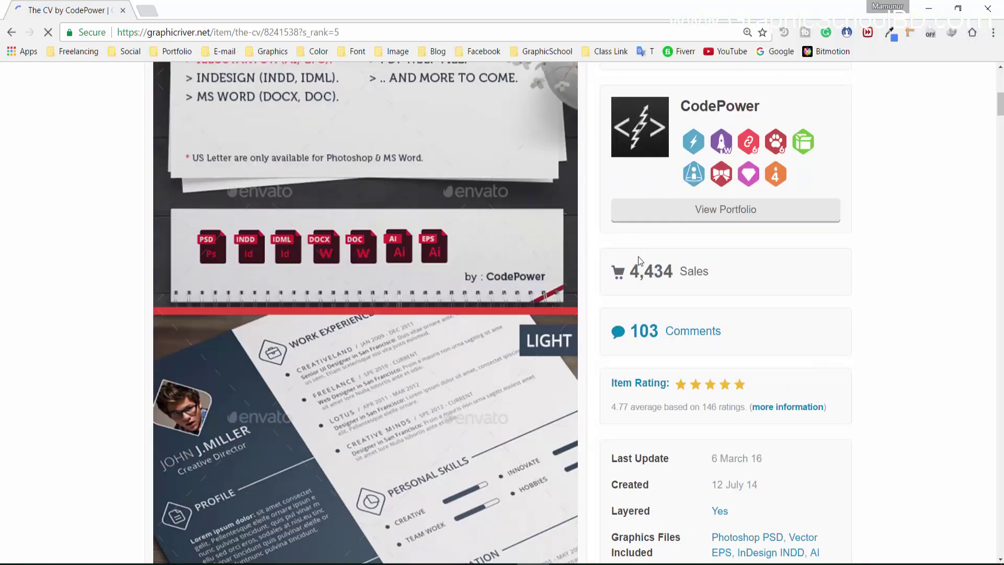
left_click_drag(674, 272, 618, 266)
scroll(610, 290, "up", 6)
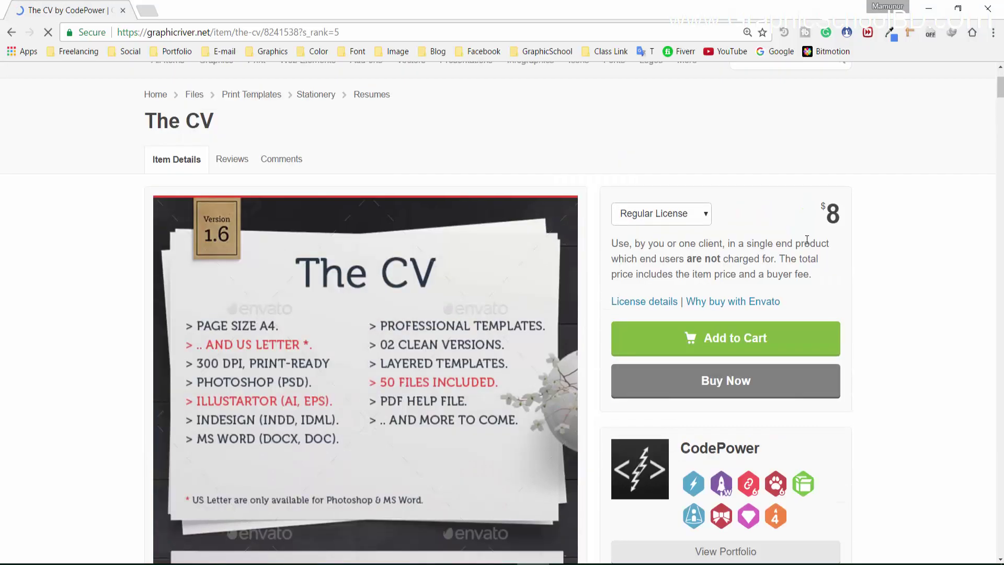
double_click(833, 213)
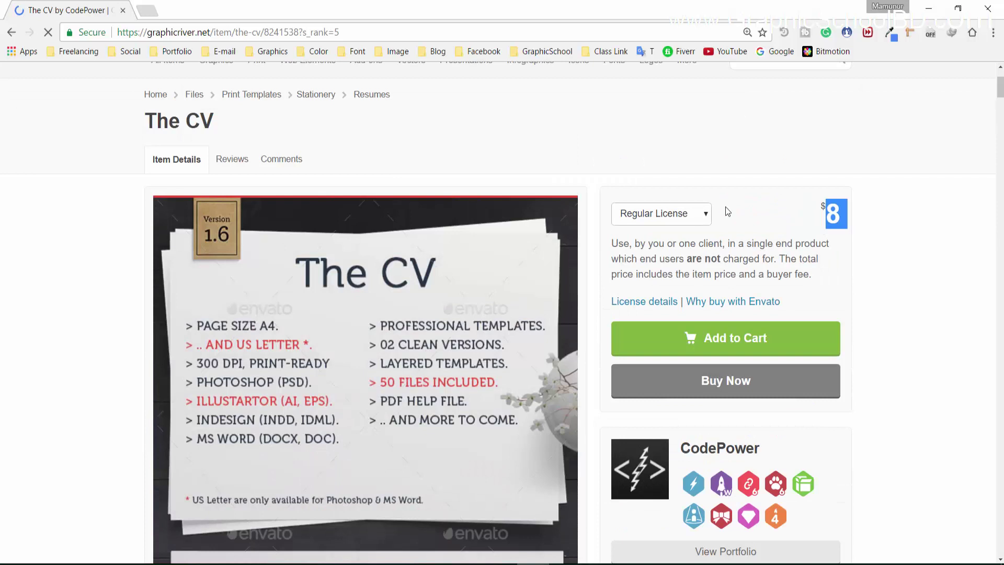
Return to the CV search results and look through the other resume templates for design ideas
left_click(10, 39)
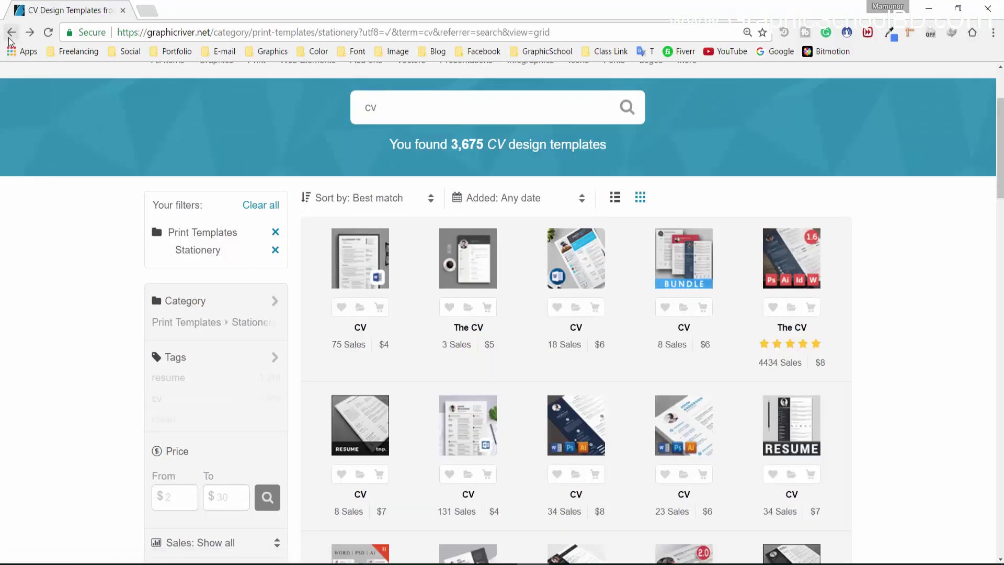
scroll(419, 387, "down", 15)
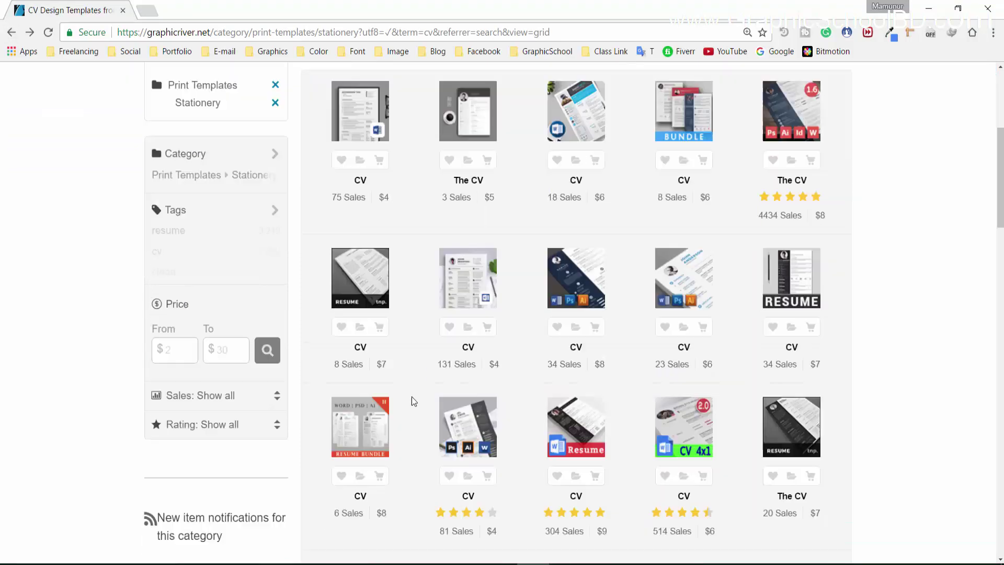
scroll(419, 385, "down", 8)
scroll(408, 365, "up", 17)
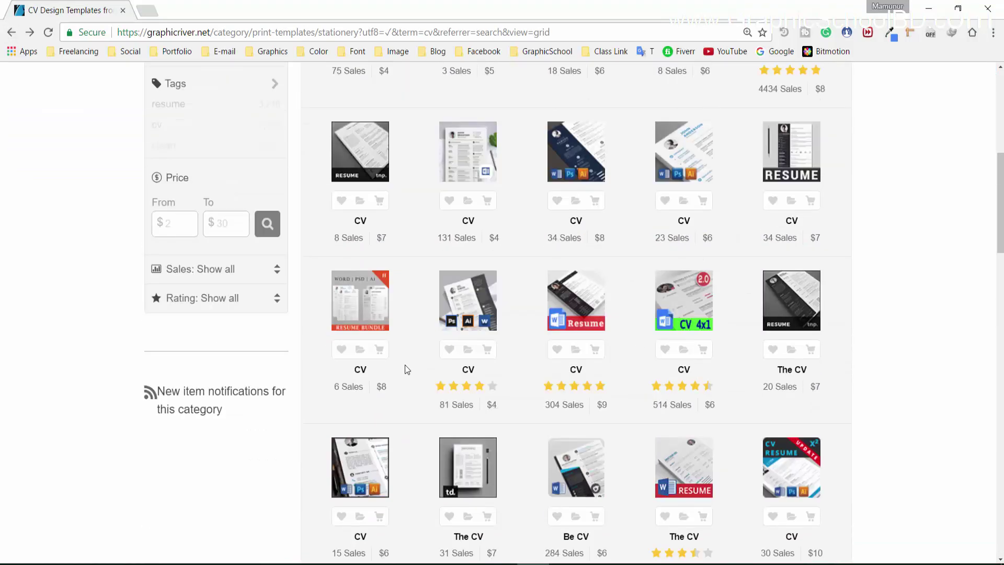
scroll(405, 365, "up", 4)
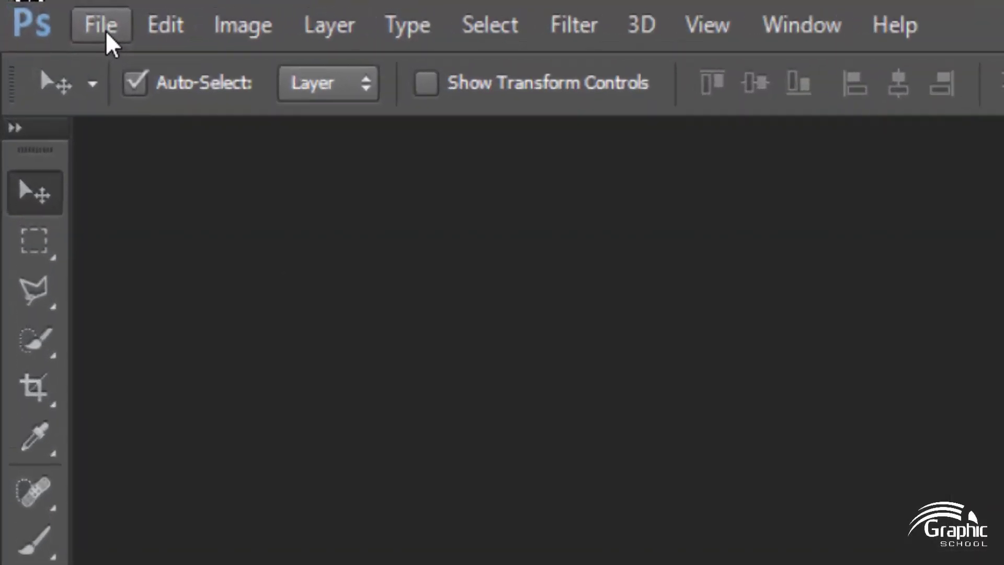
Switch to Photoshop and create a new document named CV, 7.3 inches wide and 10.4 inches high
left_click(86, 29)
left_click(155, 70)
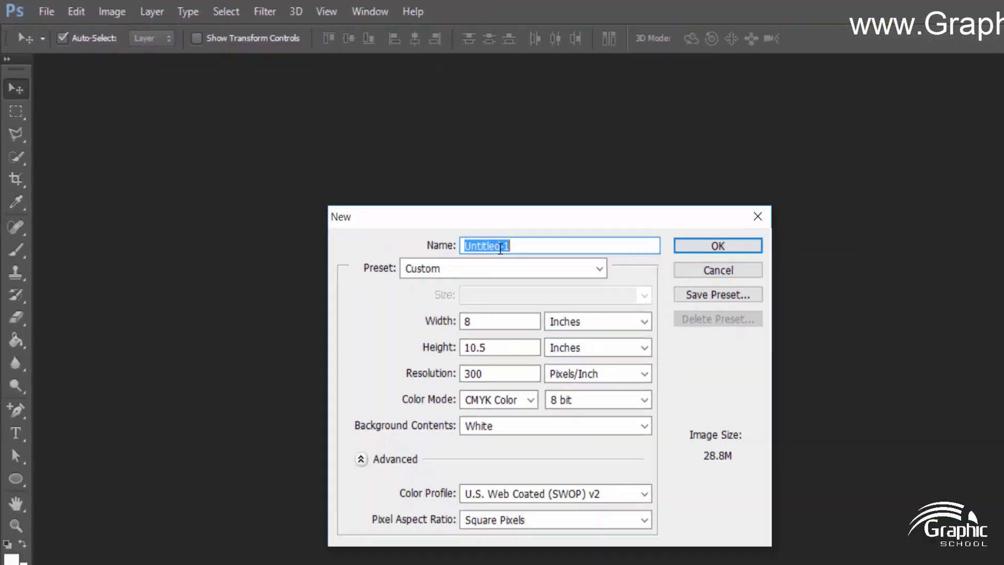
type("CV")
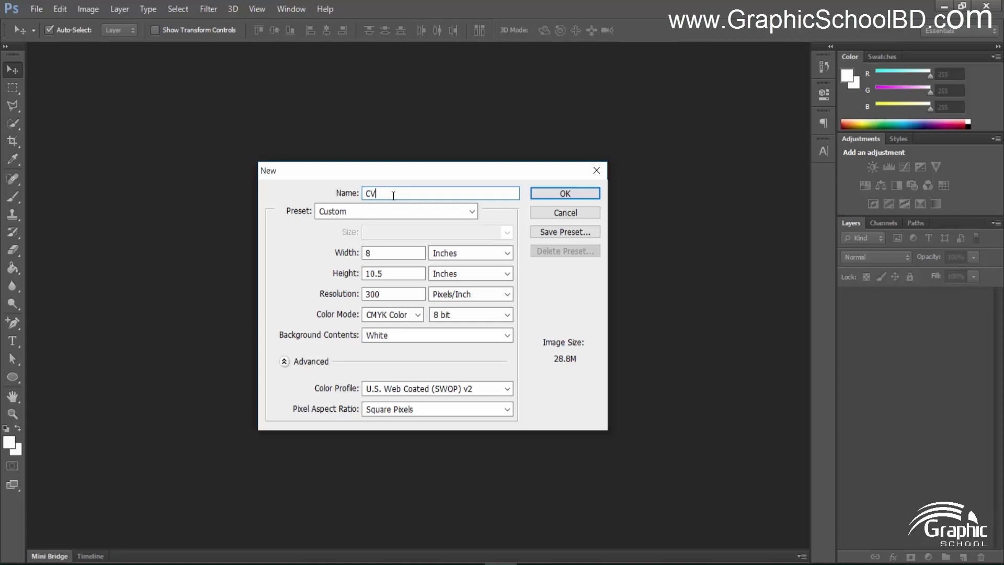
double_click(387, 254)
type("7.3")
key("Tab")
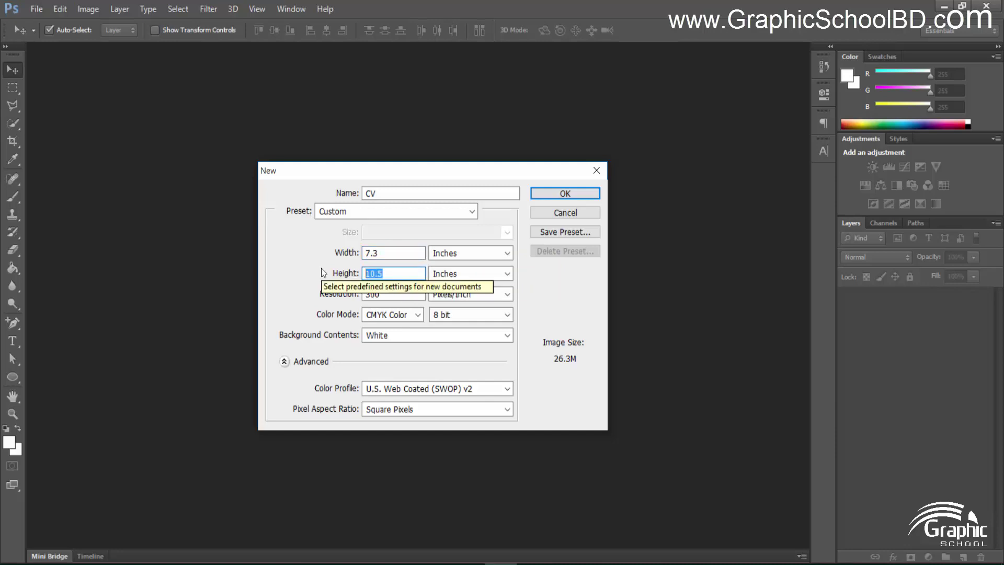
type("1")
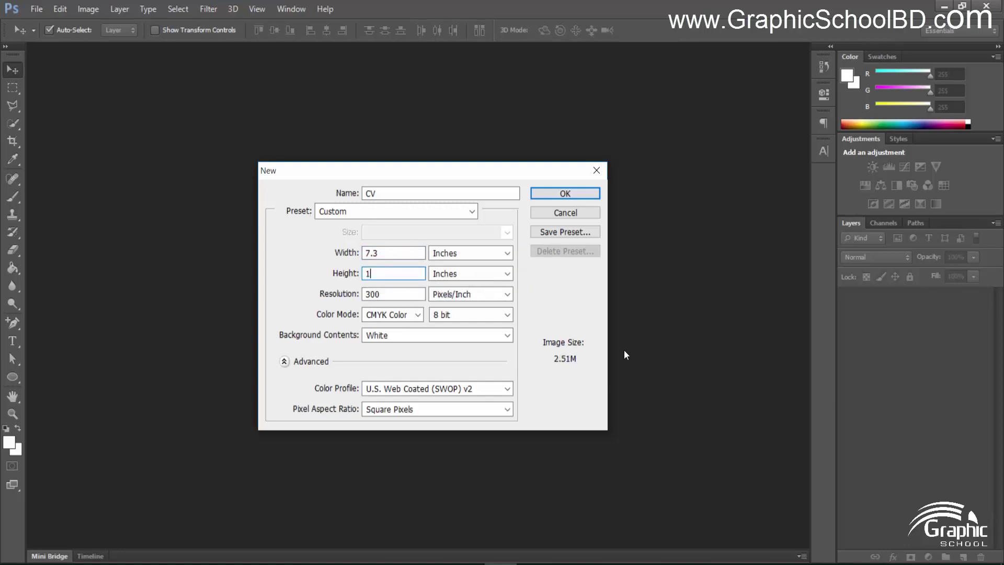
type("0.4")
left_click(385, 251)
left_click(563, 194)
Place guides along all four edges of the blank page, two horizontal and two vertical
key("ctrl+minus")
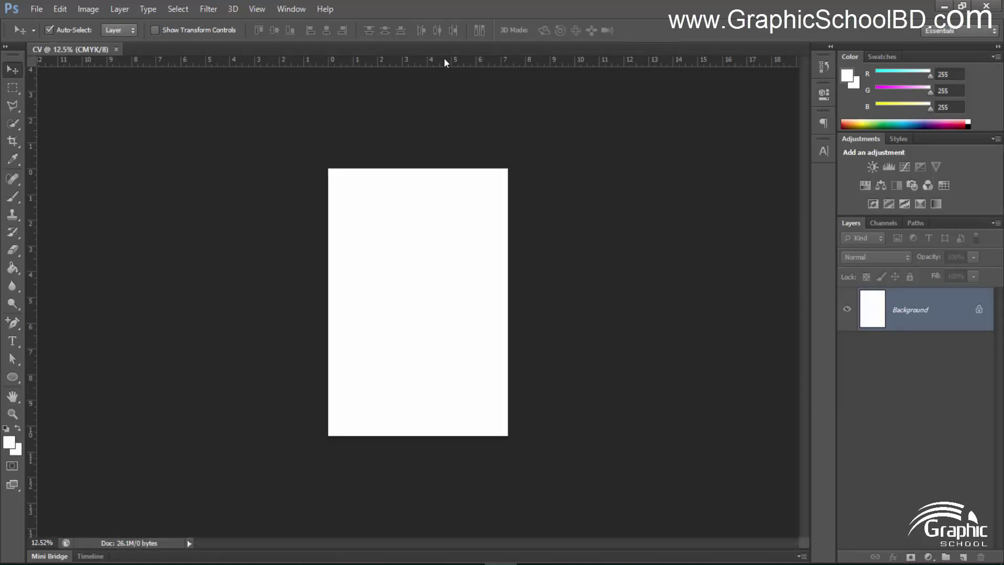
left_click_drag(445, 58, 434, 166)
key("ctrl+plus")
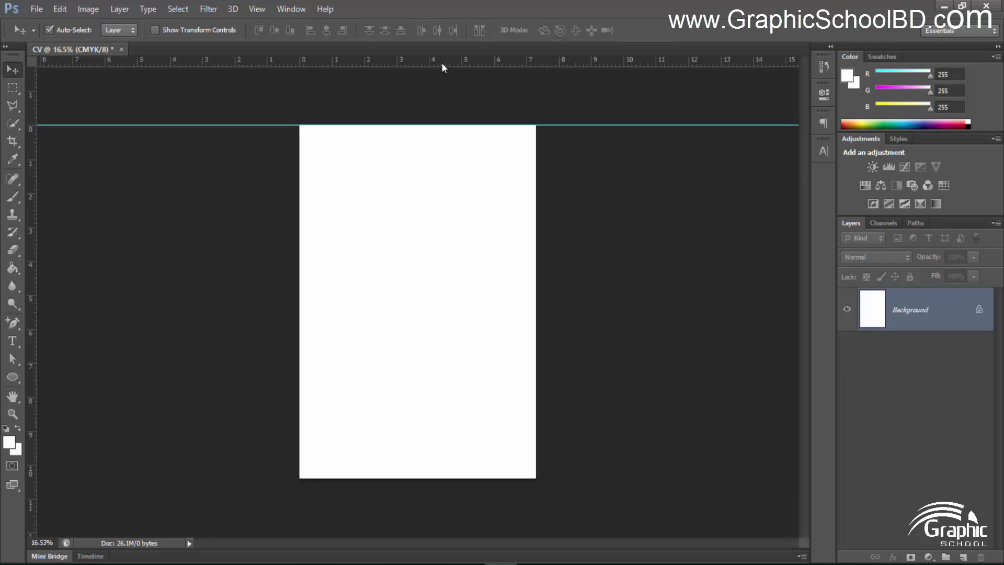
left_click_drag(442, 62, 446, 477)
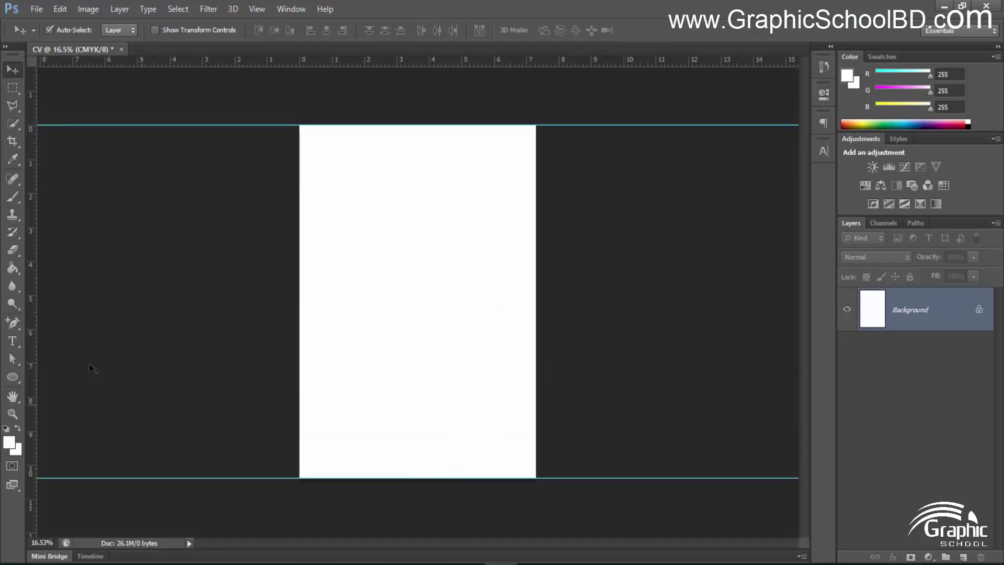
left_click_drag(34, 348, 300, 348)
left_click_drag(35, 351, 537, 369)
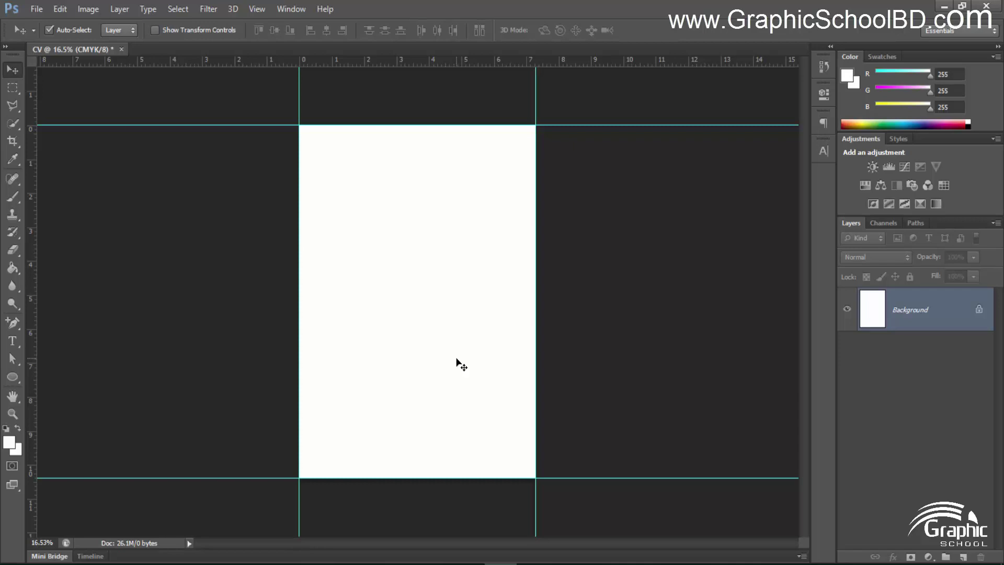
Enlarge the canvas to 8.25 inches wide and 11.75 inches high, anchored at the centre
left_click(76, 9)
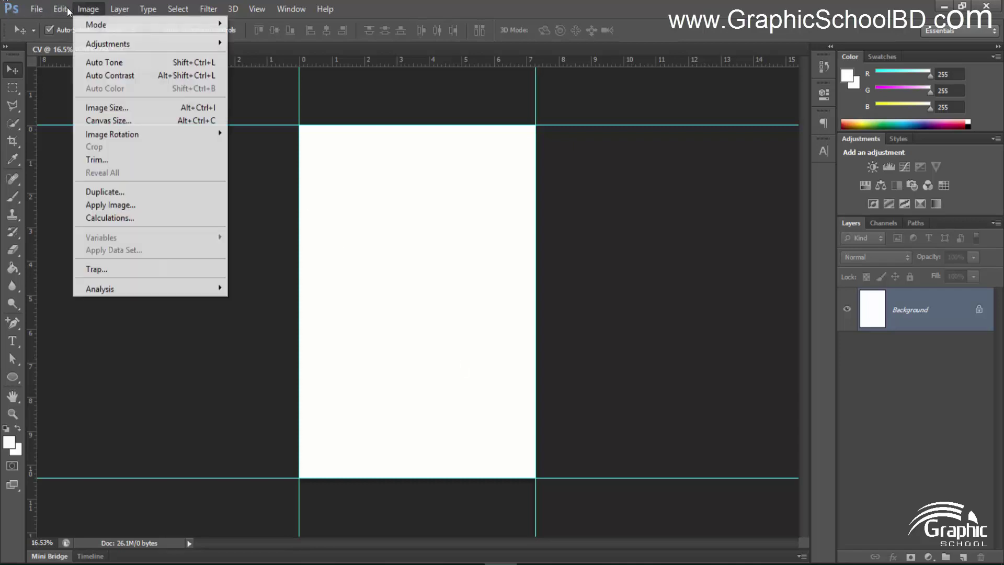
left_click(109, 121)
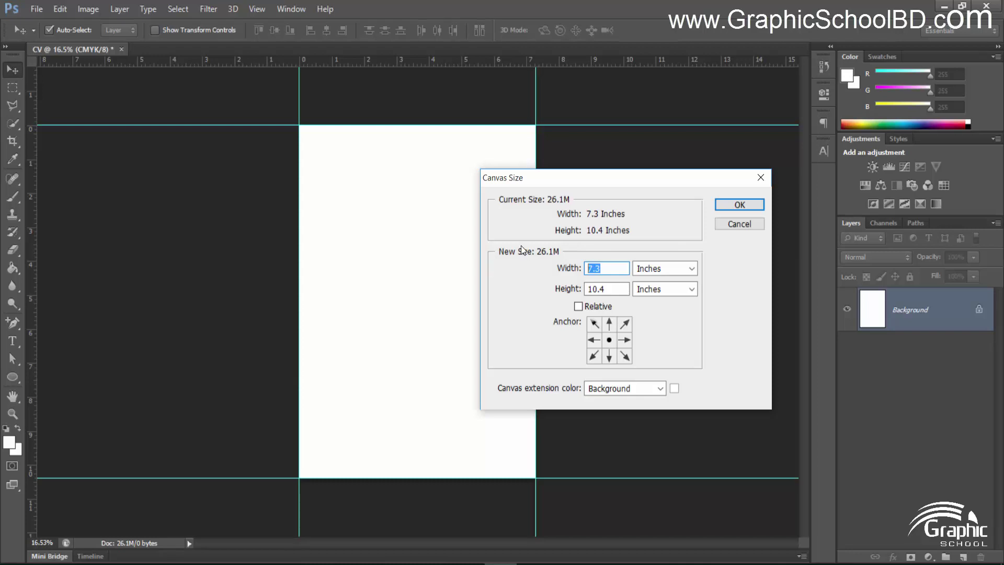
type("8.25")
key("Tab")
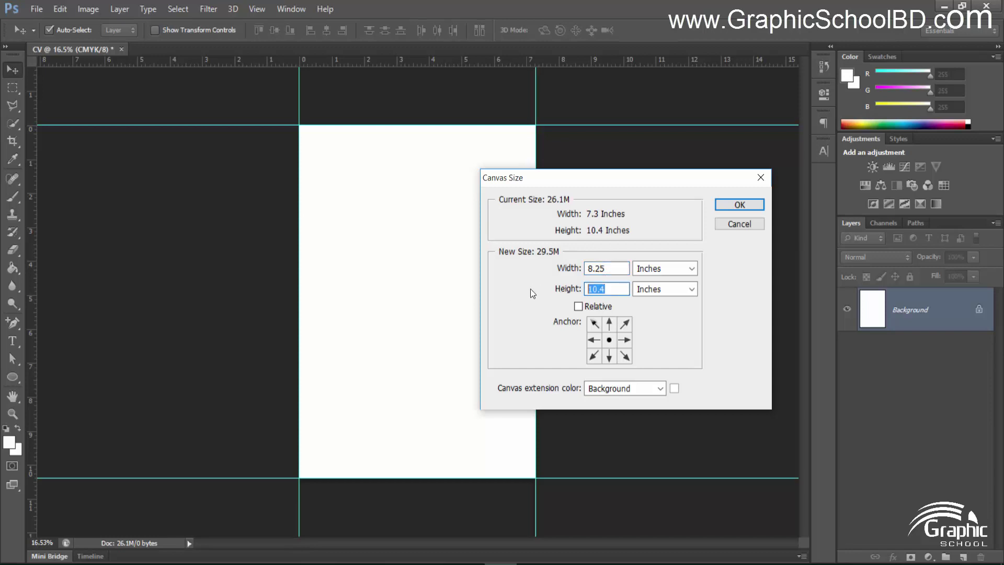
type("11.6")
key("BackSpace")
type("75")
key("shift+Tab")
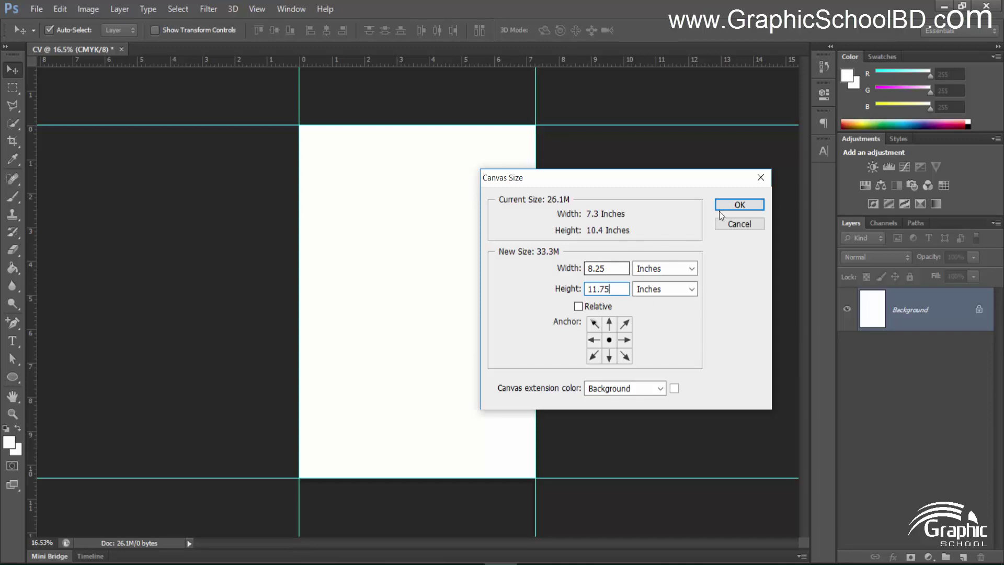
key("Tab")
left_click(726, 204)
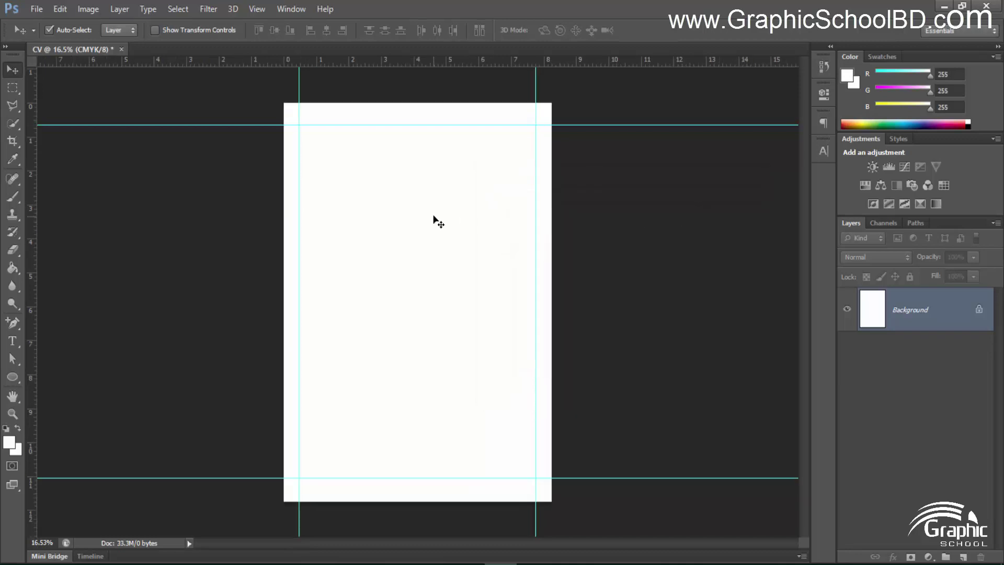
Add guides along the four outer edges of the enlarged canvas
left_click_drag(394, 62, 436, 501)
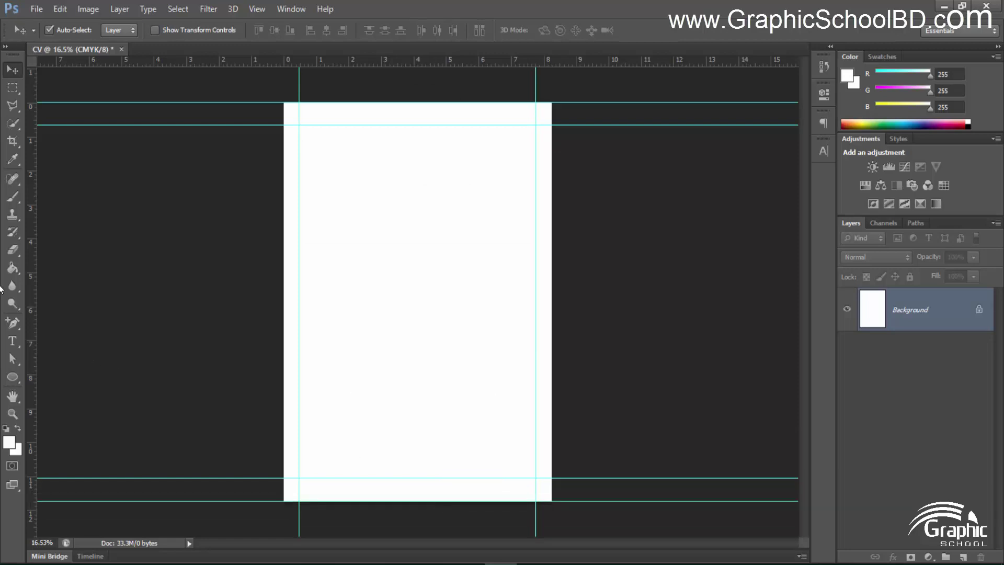
left_click_drag(39, 298, 283, 322)
left_click_drag(32, 292, 552, 359)
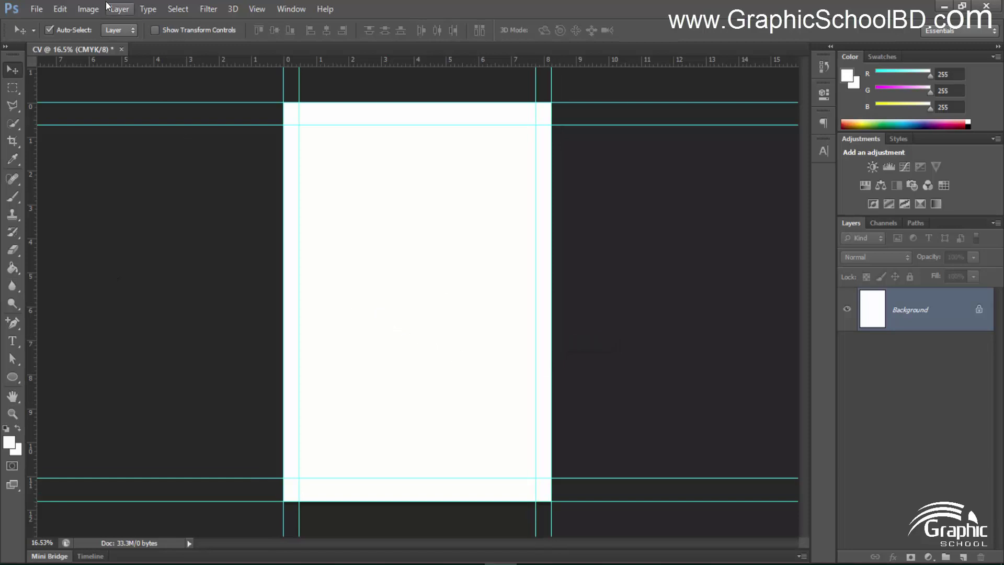
Extend the canvas by a relative 0.25 inches in both width and height around the outer guides
left_click(87, 9)
mouse_move(112, 9)
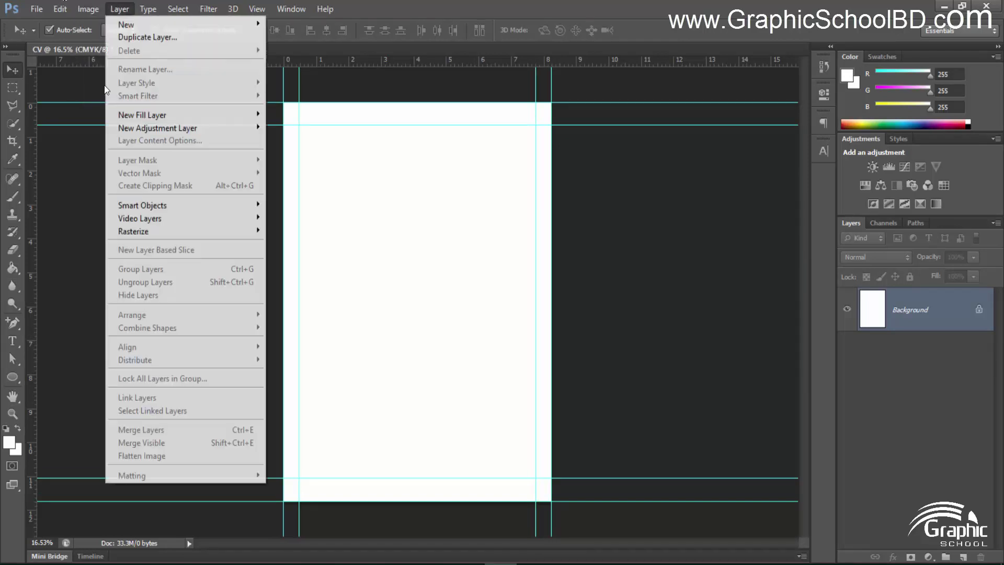
left_click(88, 9)
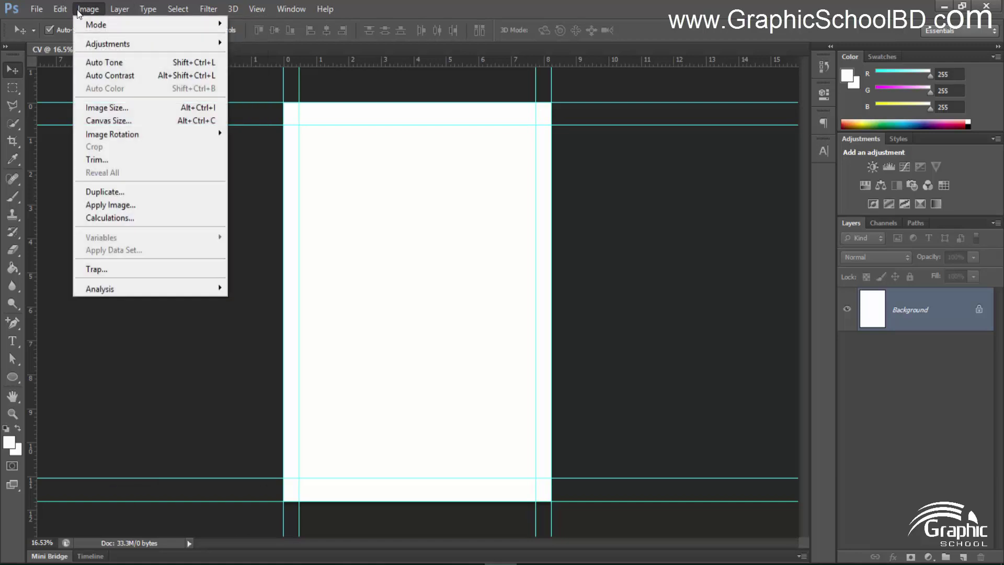
left_click(110, 121)
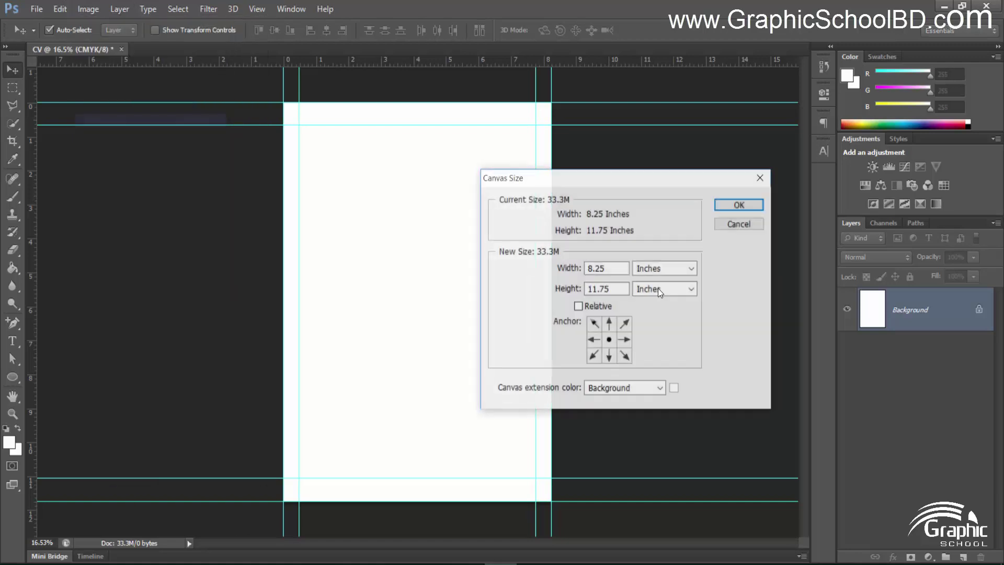
left_click(594, 309)
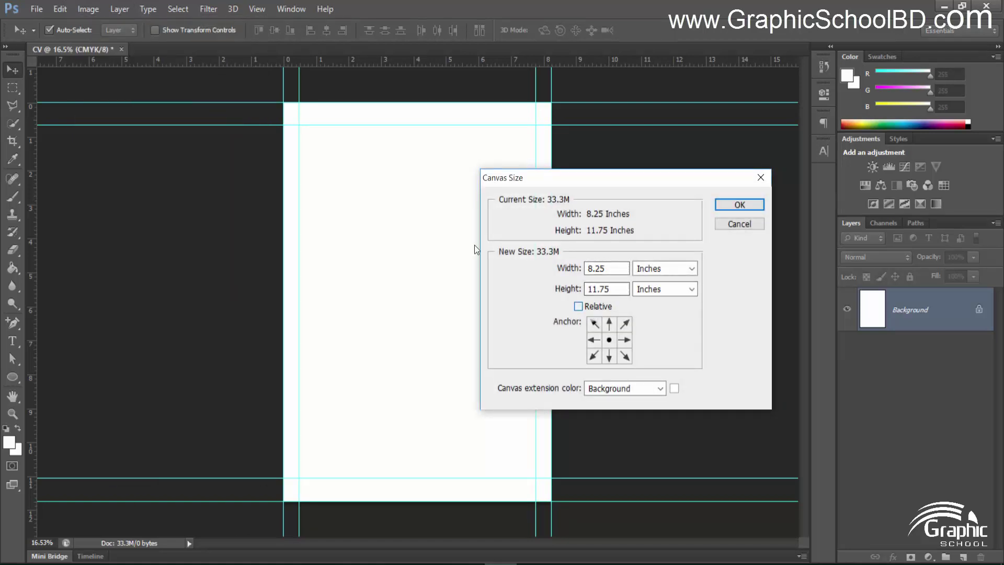
left_click(602, 270)
type(".25")
key("Tab")
type("0.25")
left_click(736, 211)
scroll(507, 301, "down", 2)
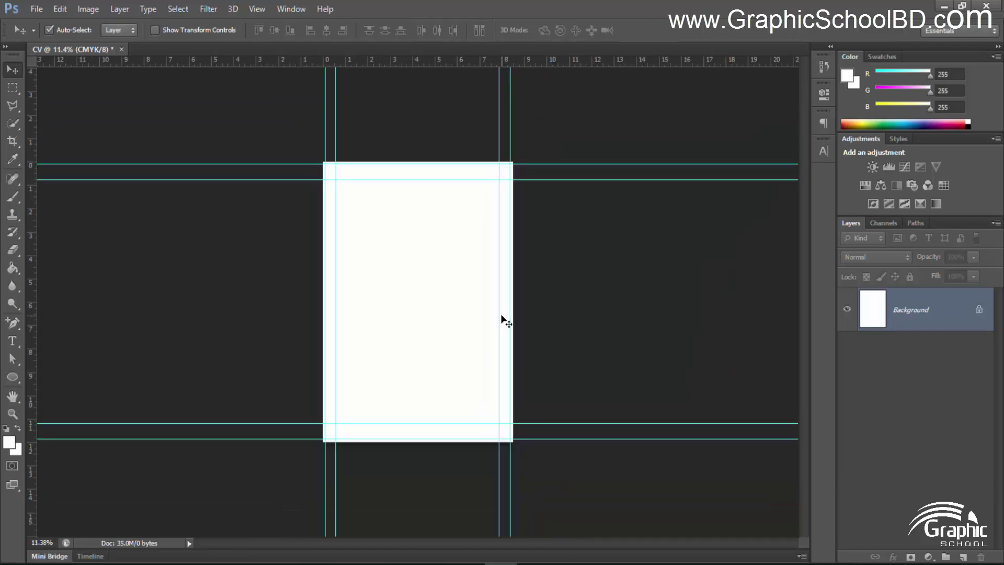
scroll(500, 319, "up", 1)
scroll(504, 334, "down", 2)
scroll(513, 338, "up", 2)
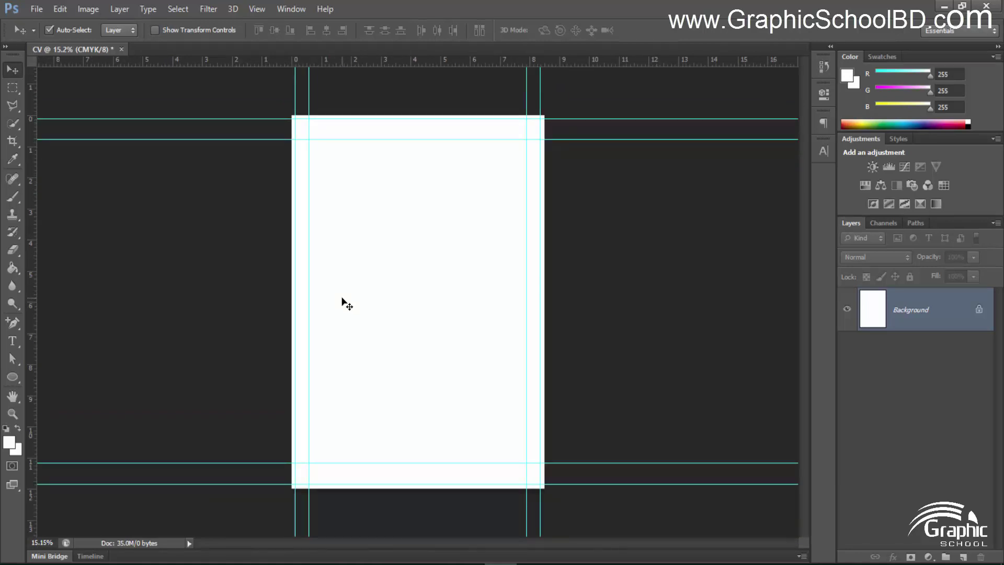
scroll(366, 323, "down", 1)
scroll(345, 345, "up", 2)
scroll(341, 340, "down", 1)
left_click_drag(913, 321, 906, 422)
Draw a rectangle shape over the page and stretch its corners to the canvas edges, 2550 by 3600 px
left_click(18, 373)
left_click(74, 374)
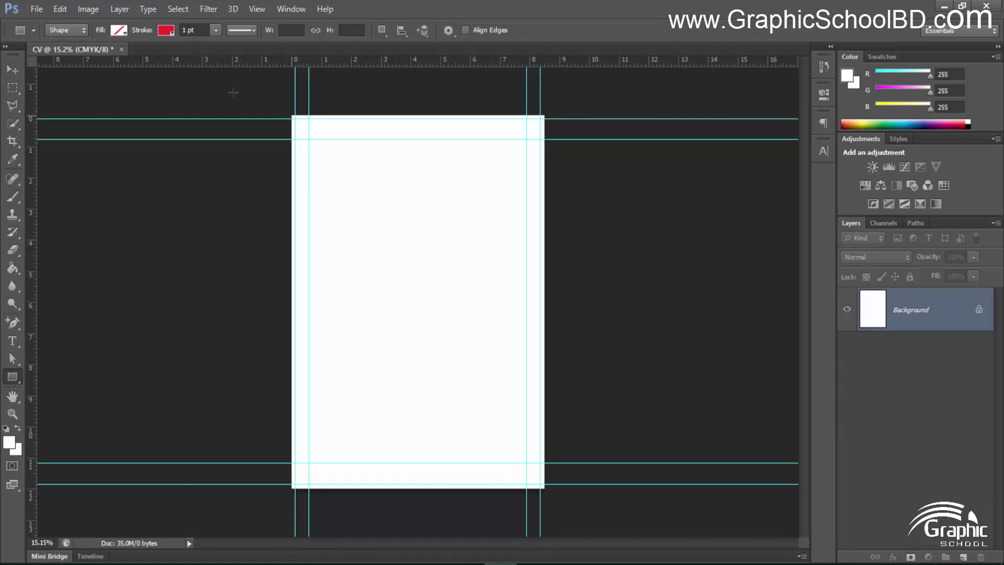
left_click_drag(295, 118, 544, 491)
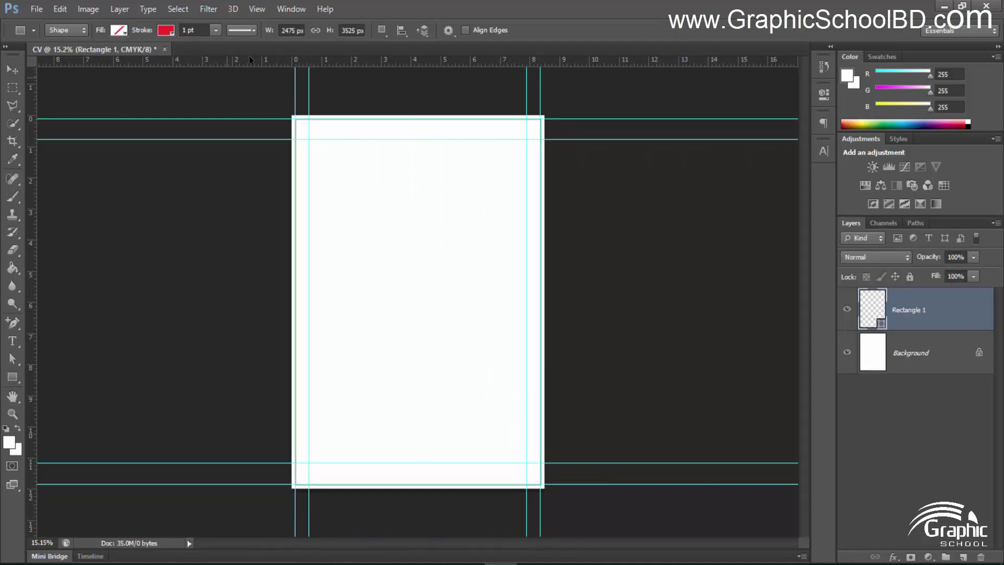
key("ctrl+t")
left_click_drag(295, 120, 292, 116)
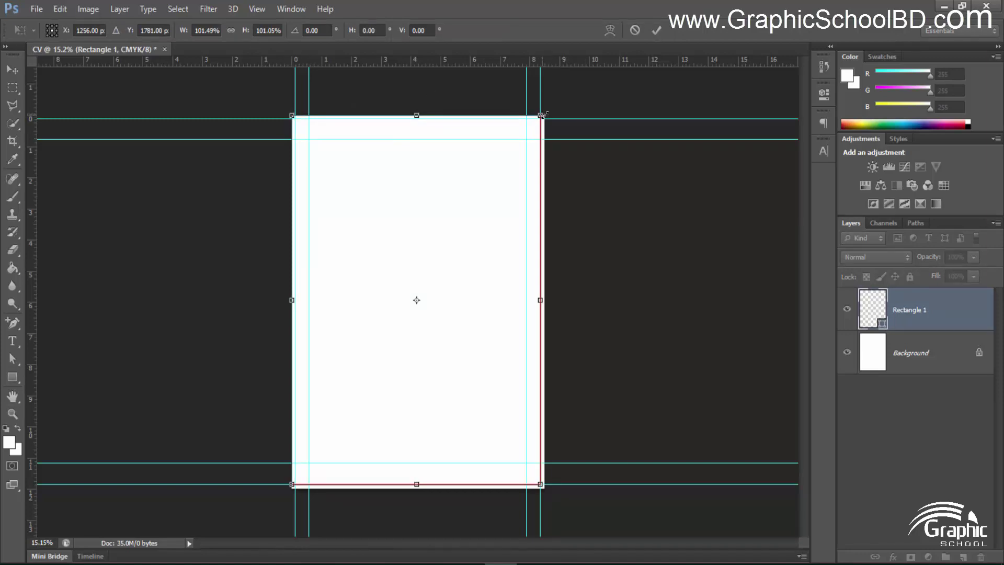
left_click_drag(543, 114, 544, 116)
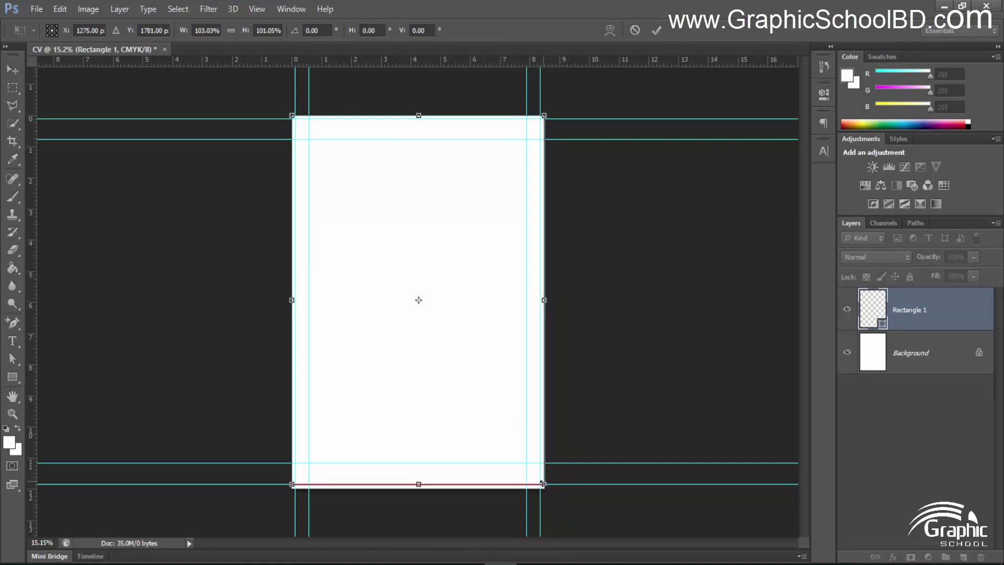
left_click_drag(542, 483, 544, 488)
left_click(657, 30)
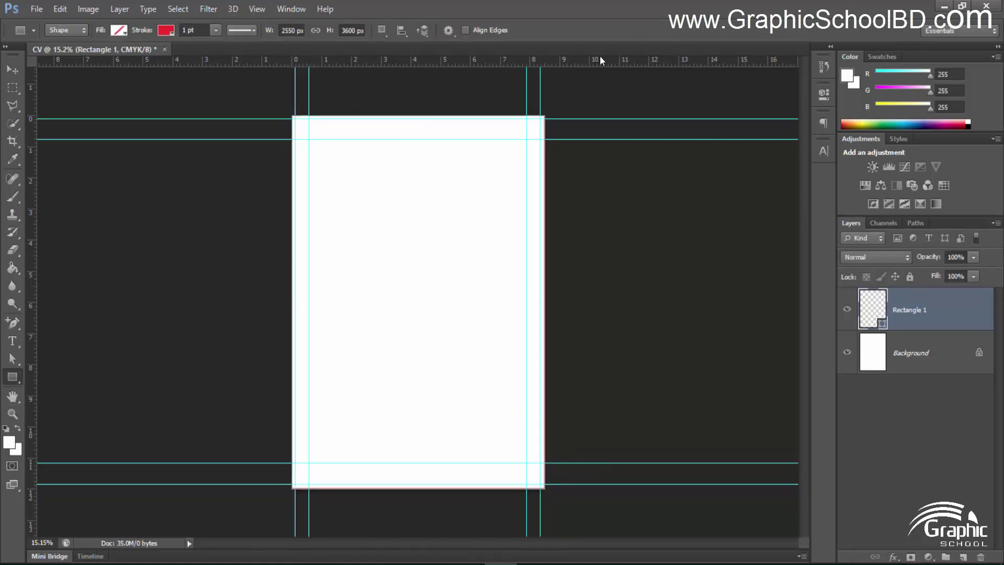
Remove the rectangle's stroke and give it a white fill
left_click(166, 30)
left_click(121, 58)
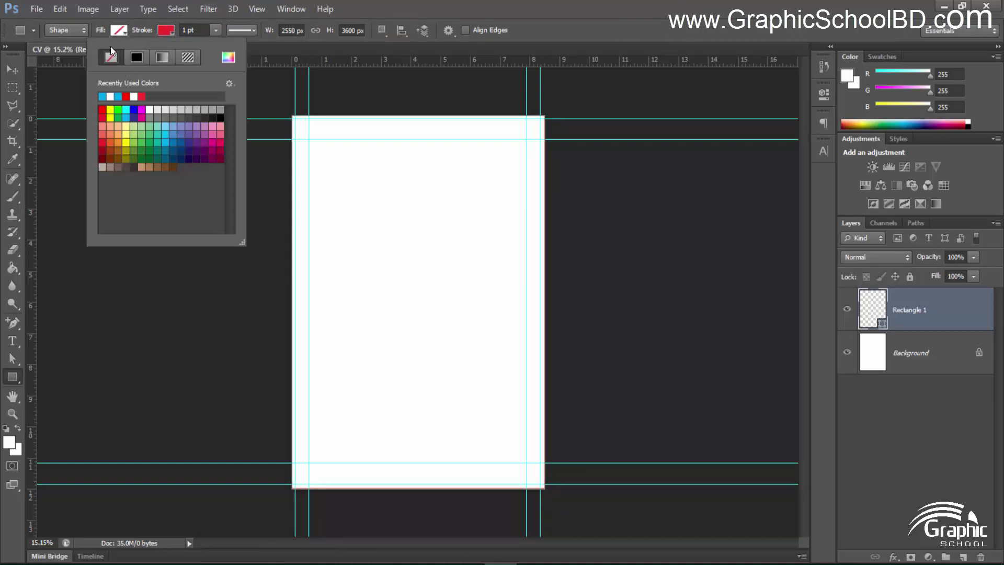
left_click(118, 30)
left_click(88, 96)
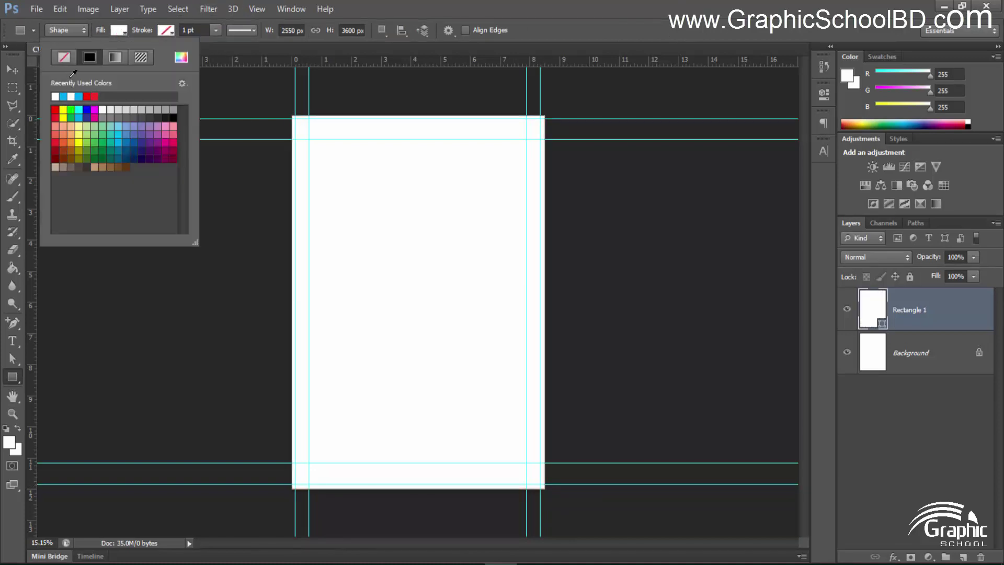
Delete the locked Background layer beneath the rectangle
left_click(14, 70)
left_click(921, 361)
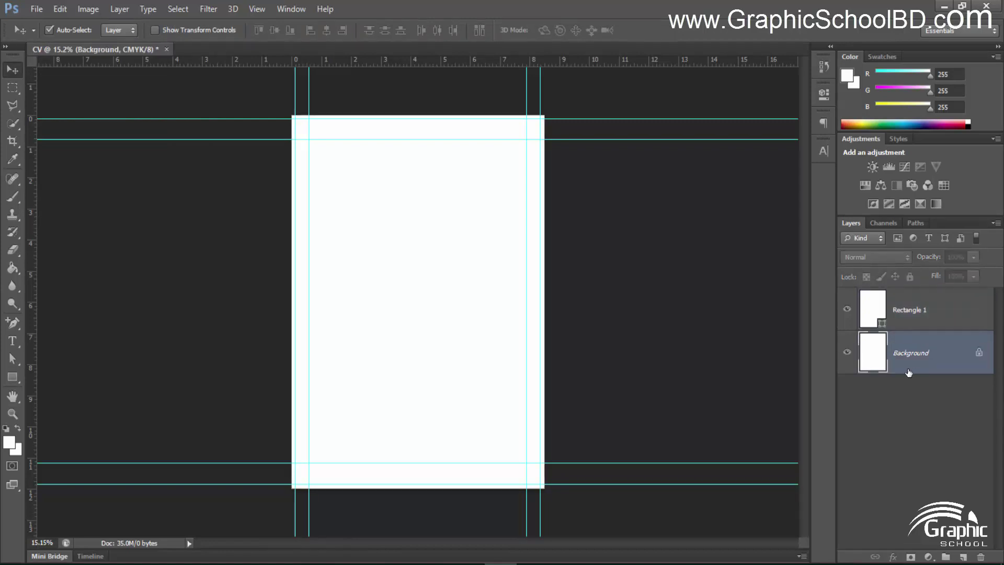
left_click_drag(919, 364, 982, 558)
Put the white rectangle layer into a group named "Background"
scroll(494, 383, "up", 1)
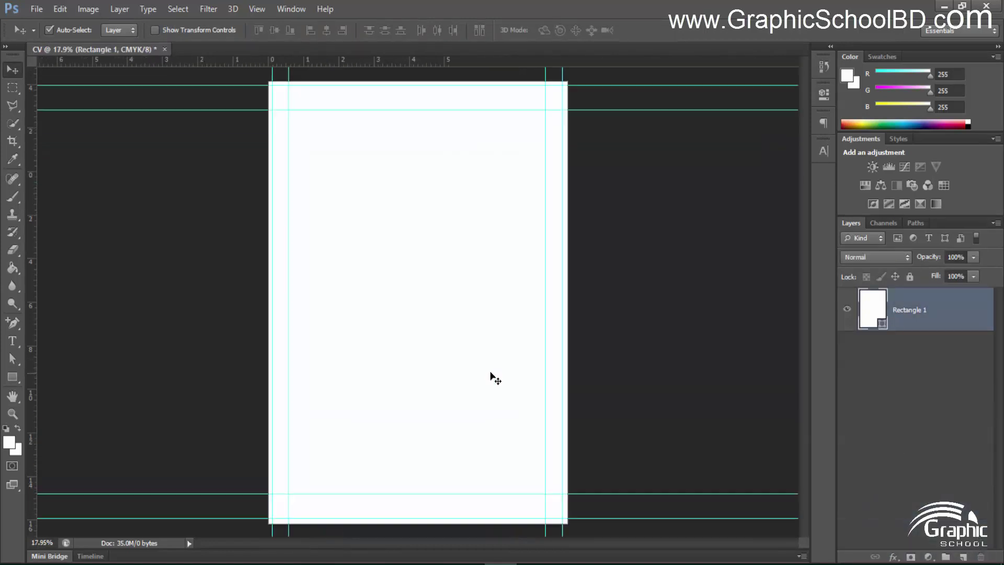
scroll(516, 335, "down", 2)
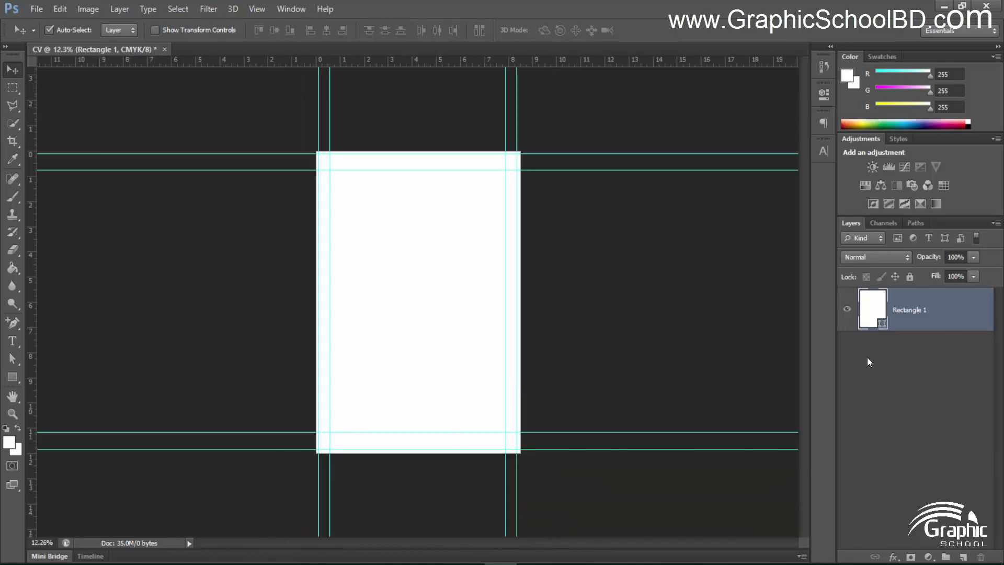
key("ctrl+g")
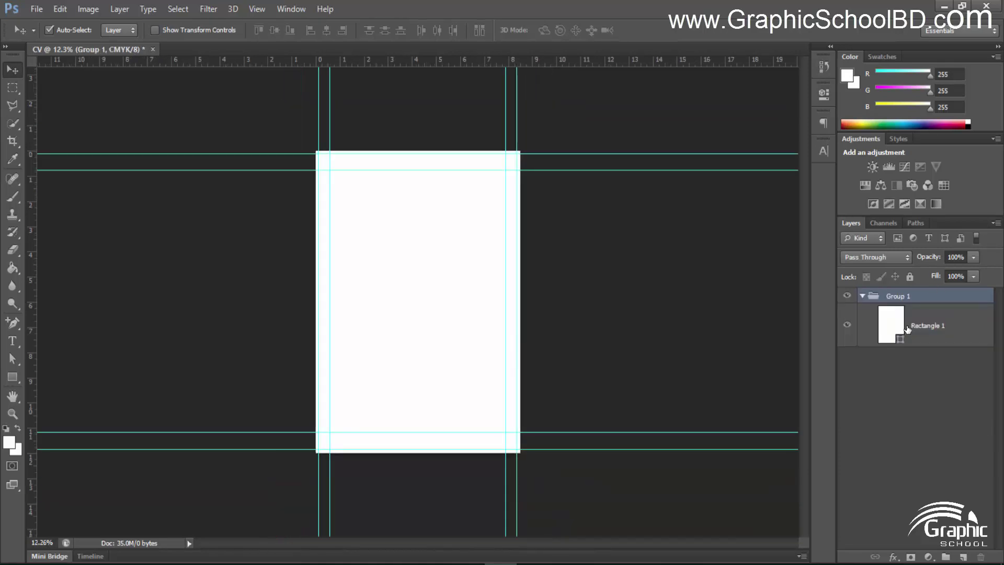
double_click(892, 297)
type("Background")
key("Return")
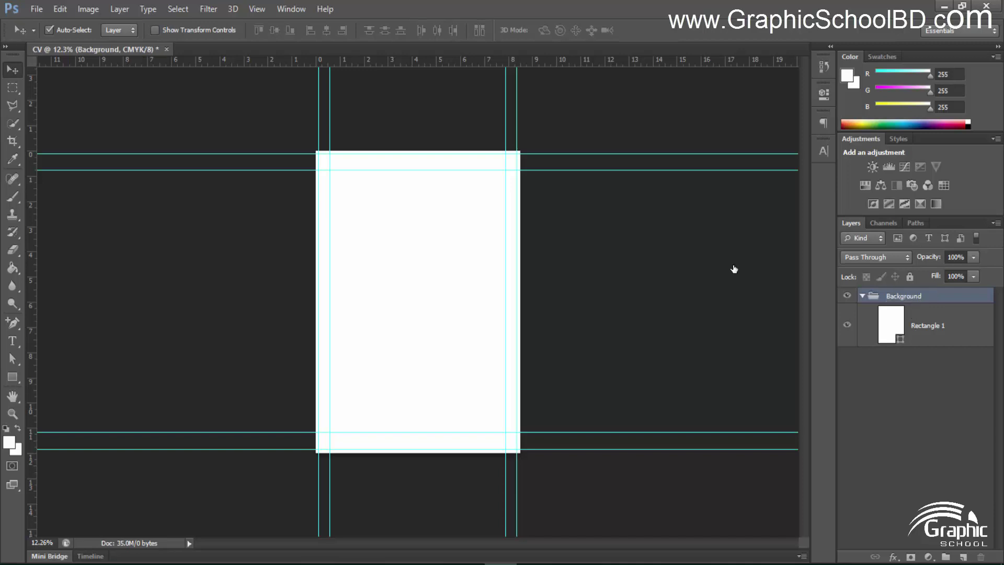
Duplicate the white rectangle layer, move the copy above the Background group and collapse the group
left_click(919, 331)
key("ctrl+j")
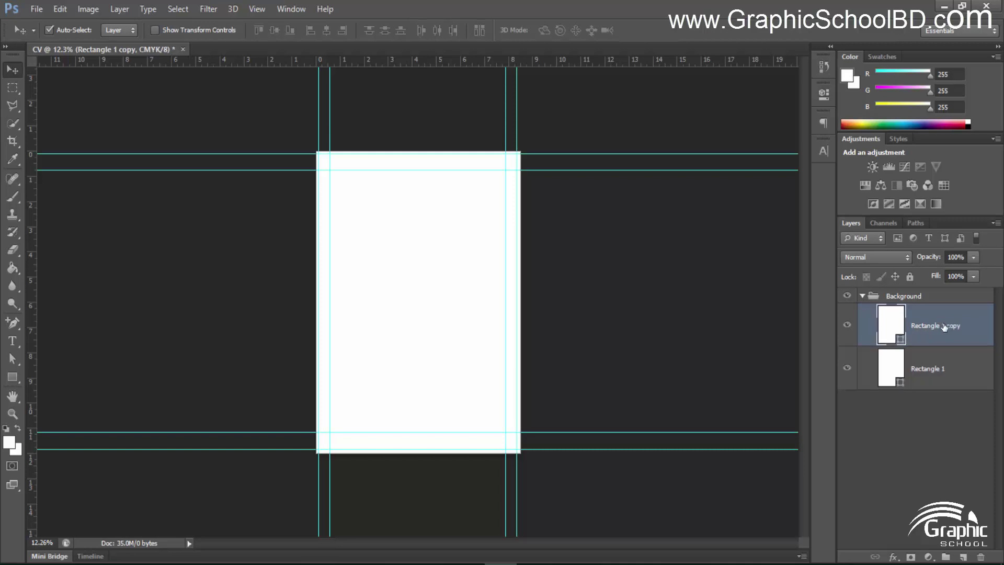
left_click_drag(923, 310, 911, 291)
left_click(862, 339)
left_click(899, 426)
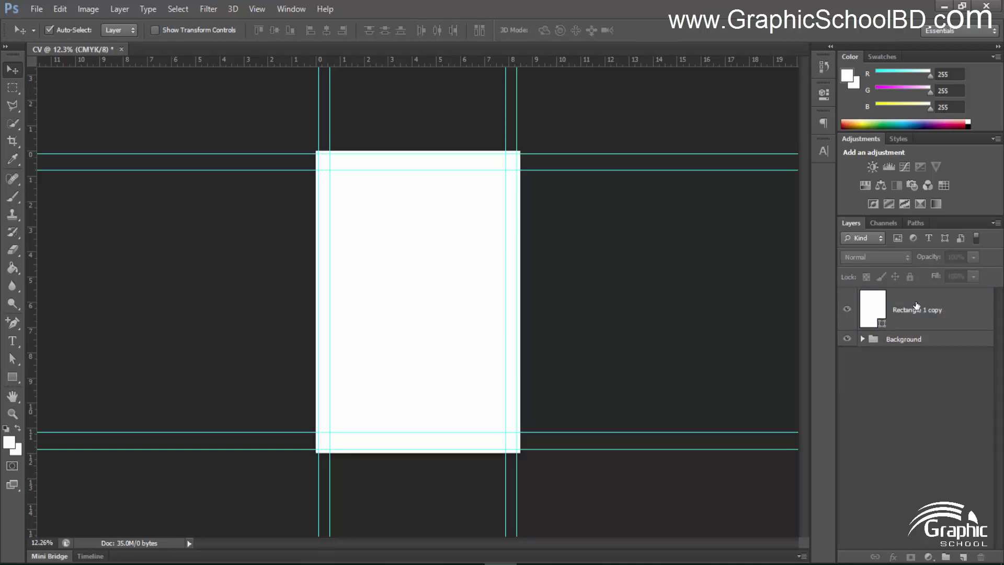
Set the rectangle copy to no fill with a red 9 pt stroke
left_click(917, 307)
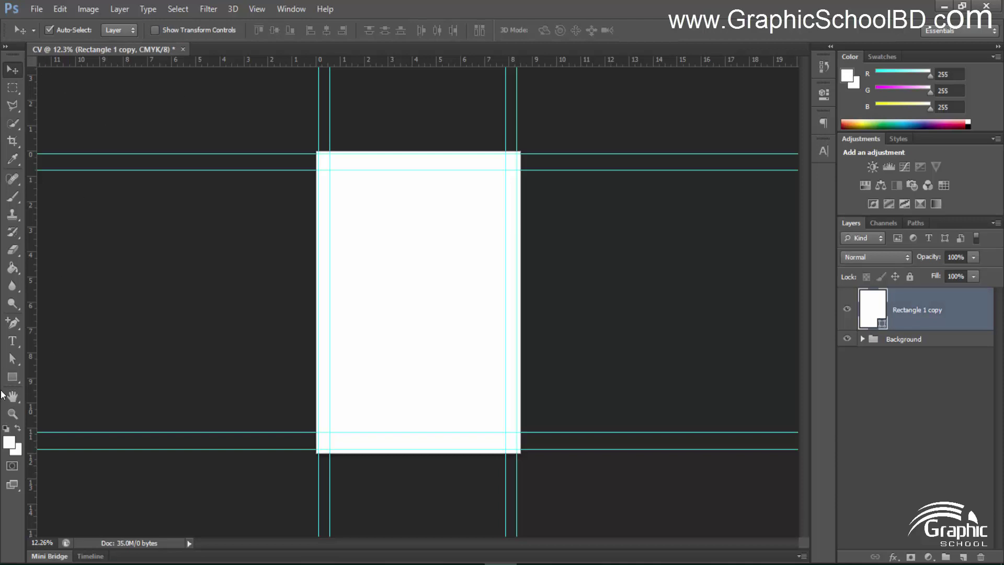
left_click(12, 376)
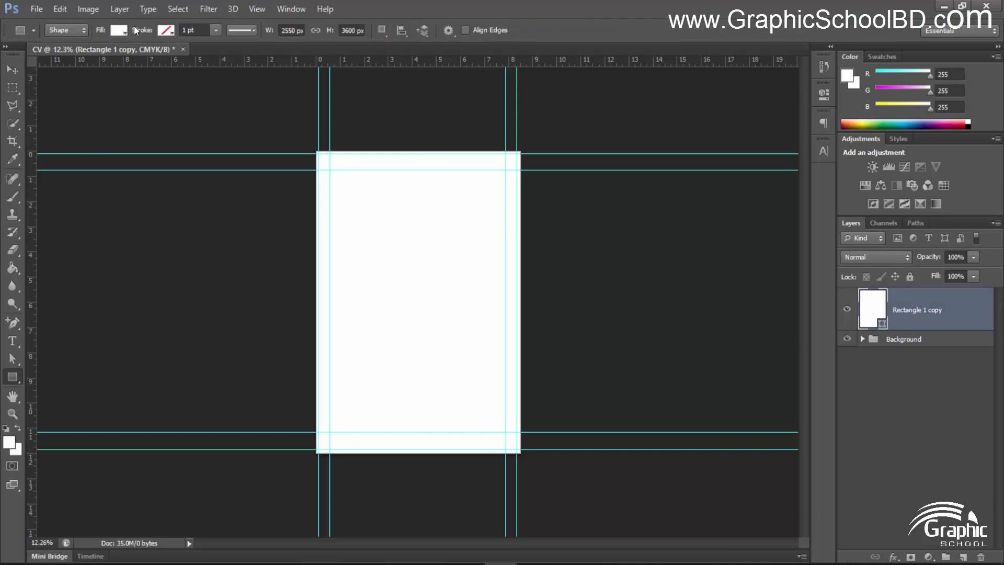
left_click(118, 29)
left_click(60, 48)
left_click(142, 30)
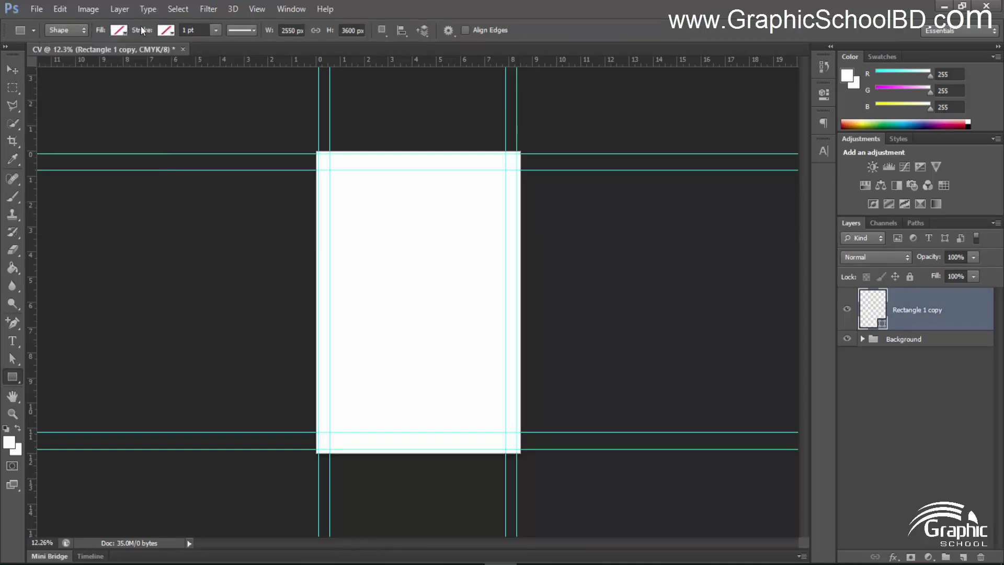
left_click(169, 32)
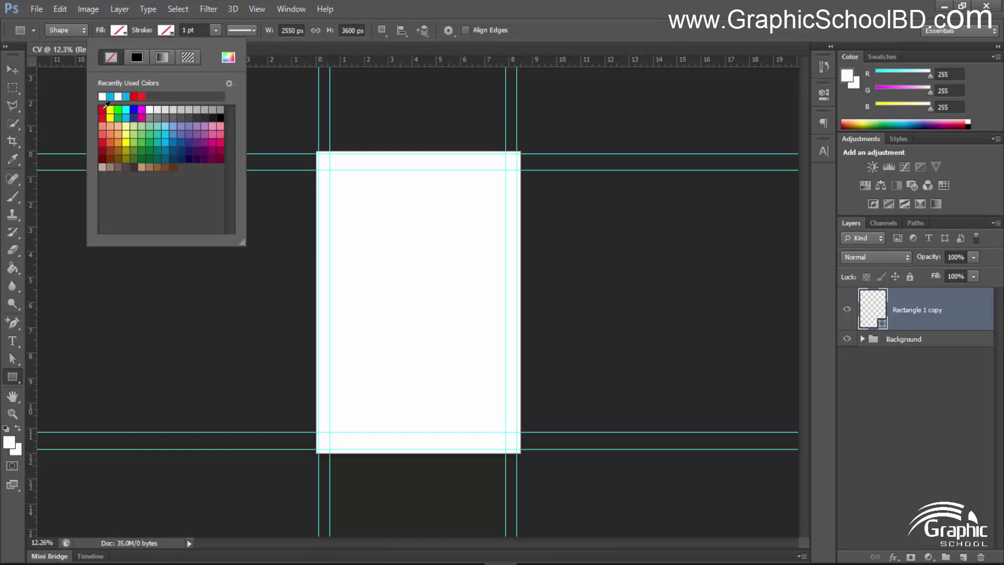
left_click(103, 109)
left_click(184, 26)
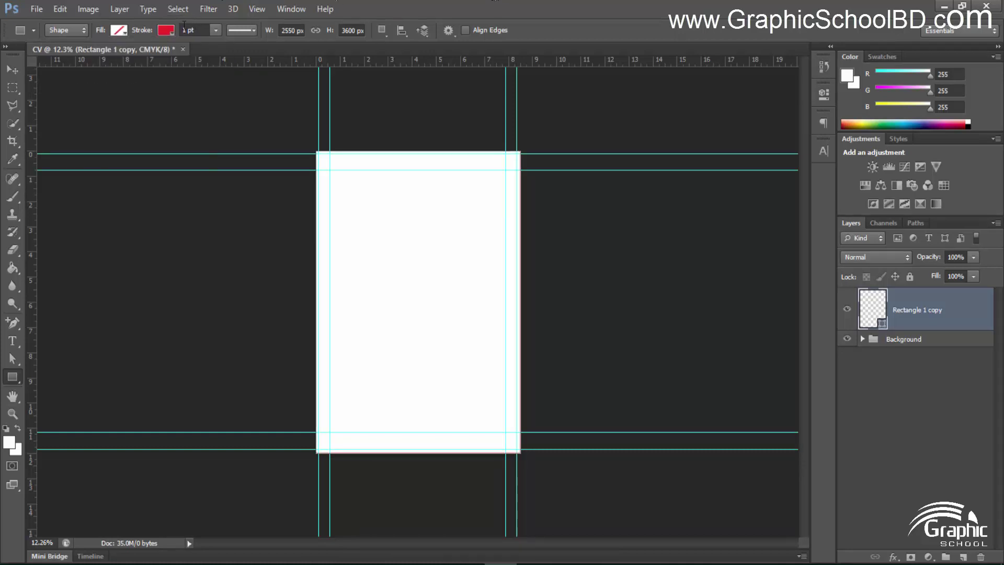
left_click(185, 28)
type("9")
key("Return")
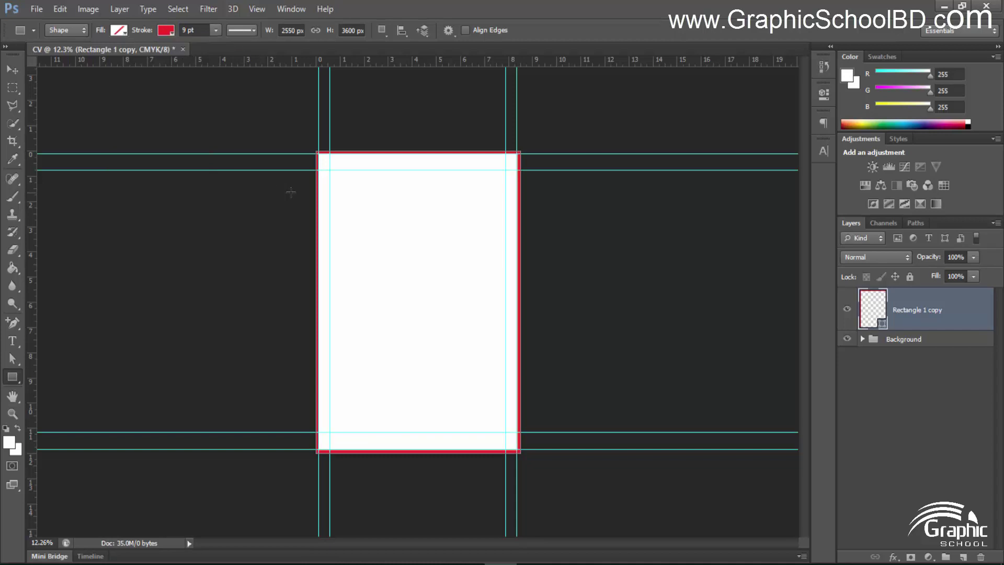
Put the red-outlined rectangle into its own group named "Bleeed" and collapse it
key("v")
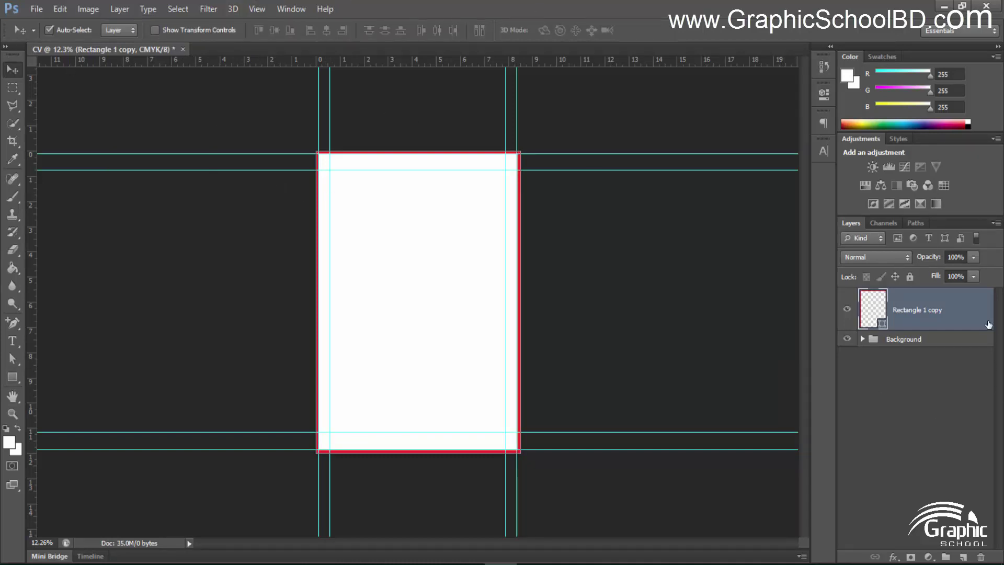
key("ctrl+g")
double_click(897, 296)
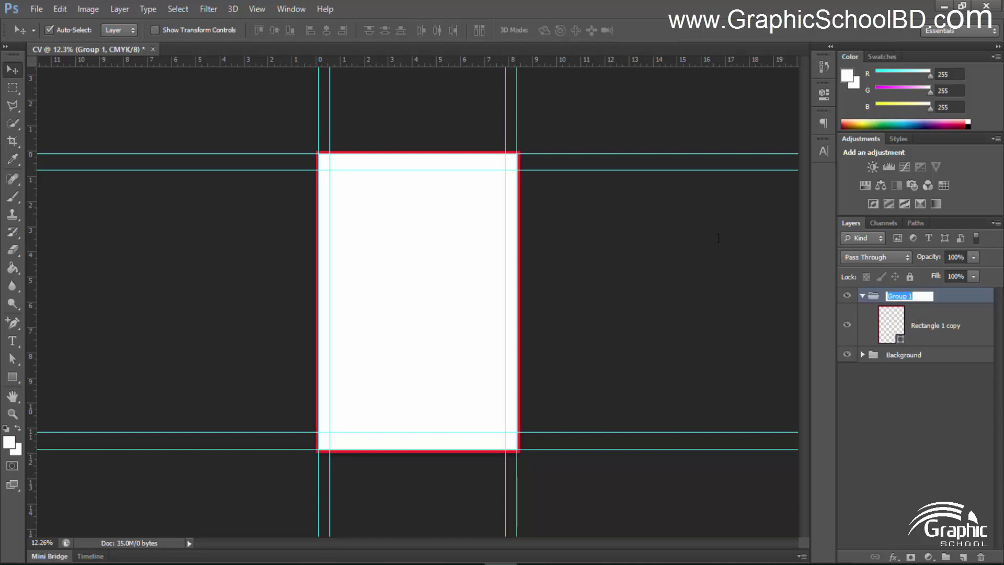
type("Bleeed")
key("Return")
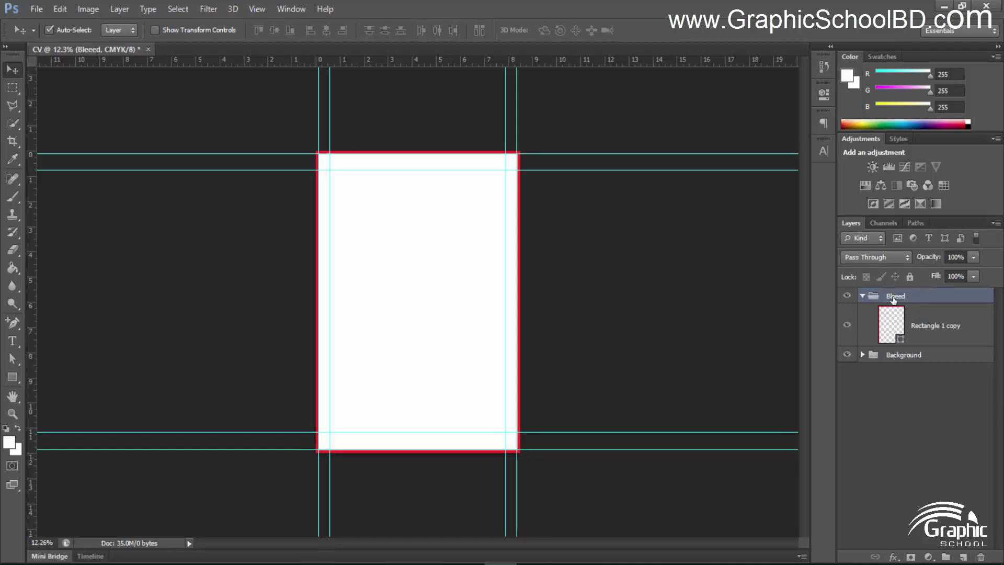
left_click(862, 296)
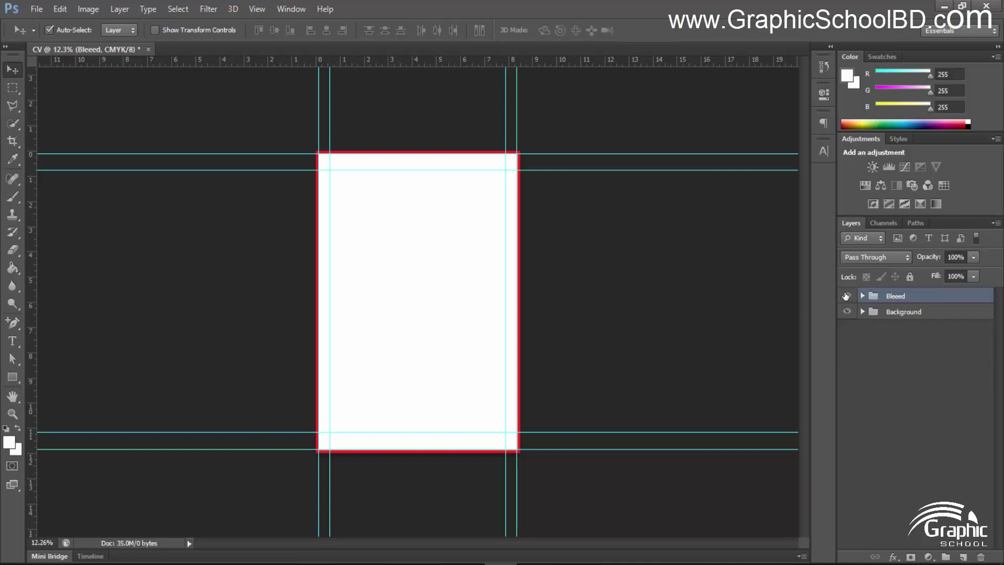
Label the Bleeed group red, hide it and leave no layer selected
right_click(846, 296)
left_click(853, 352)
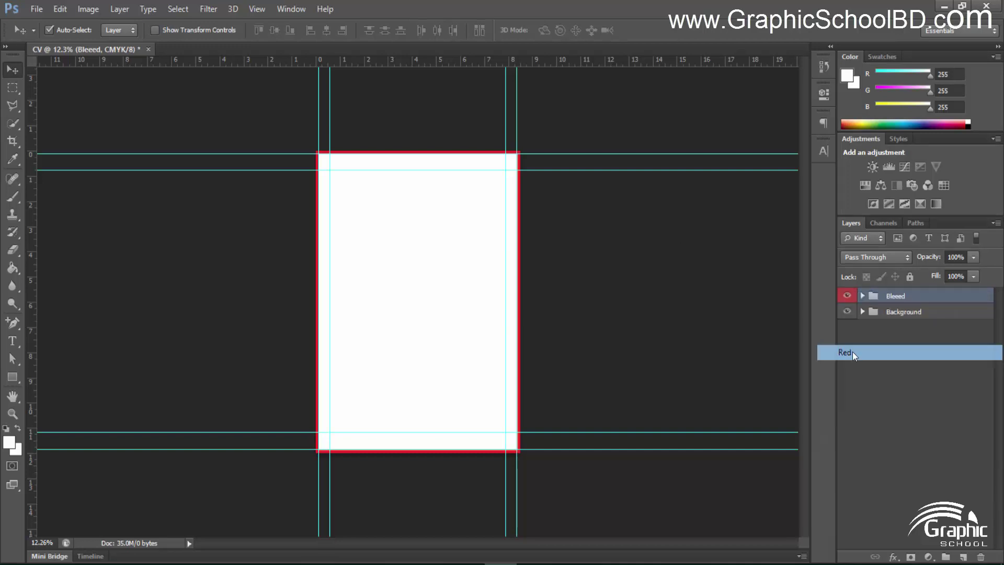
left_click(848, 294)
left_click(898, 366)
Draw a circle about 462 px in diameter in the page's upper-left corner, touching the inner margin guides
scroll(484, 330, "up", 2)
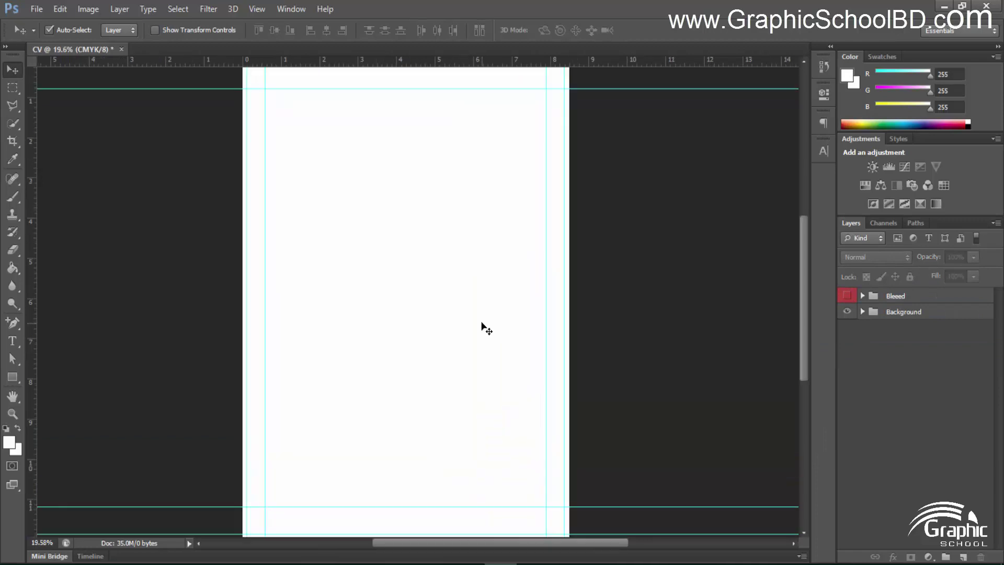
scroll(487, 329, "down", 1)
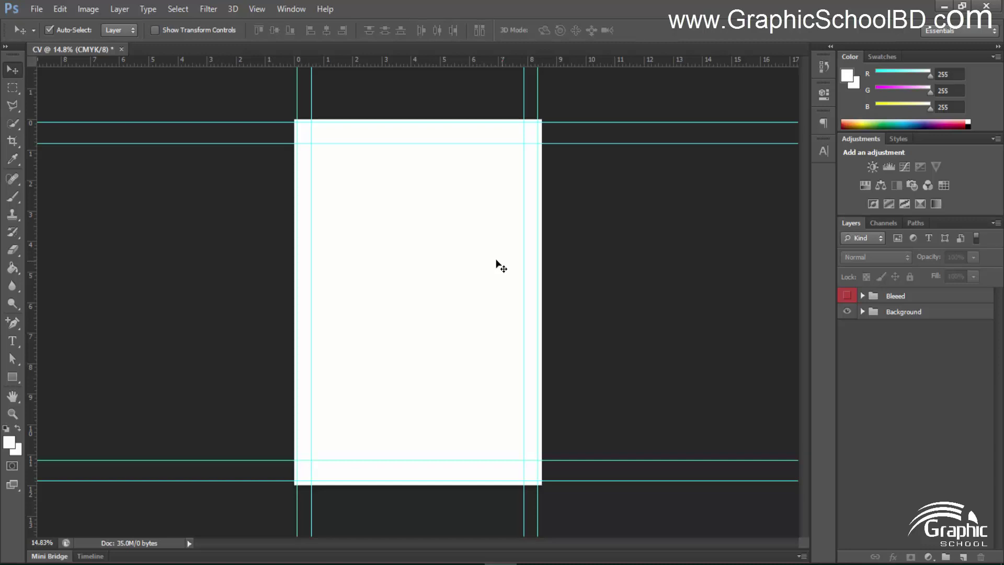
scroll(463, 173, "up", 1)
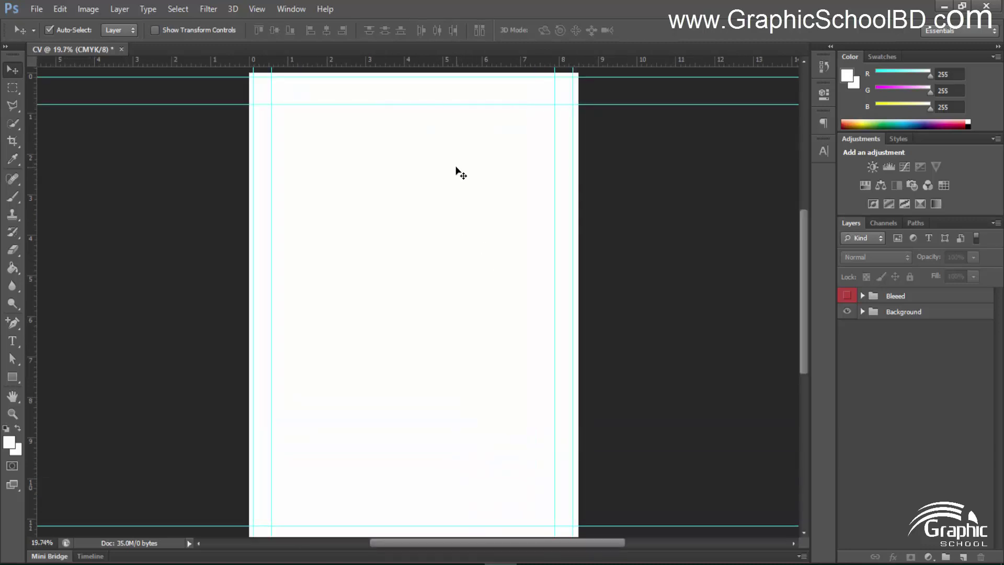
scroll(458, 171, "up", 2)
left_click_drag(451, 164, 473, 293)
scroll(469, 287, "up", 1)
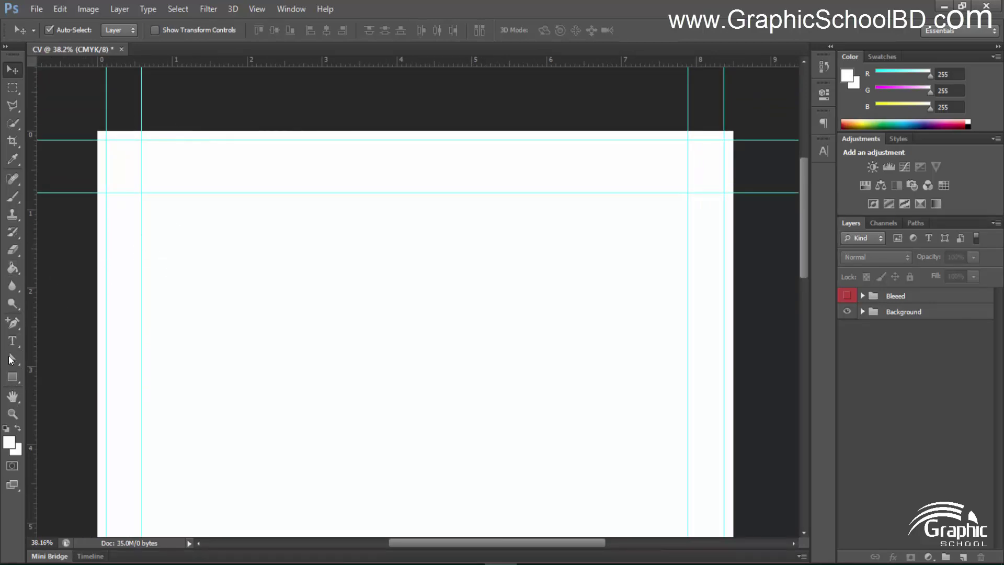
left_click(13, 376)
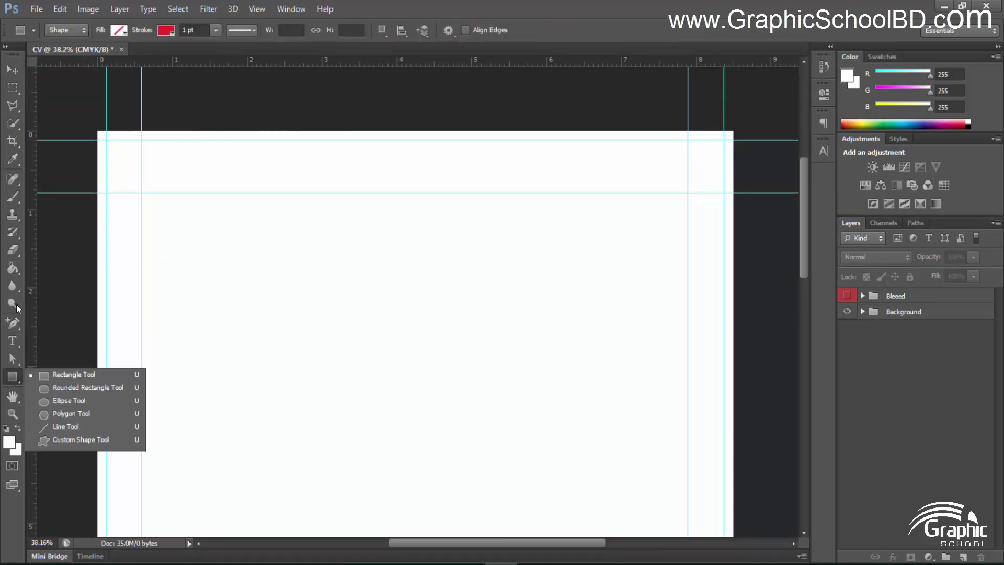
left_click(74, 401)
mouse_move(183, 208)
left_mouse_down()
mouse_move(276, 305)
mouse_move(249, 321)
mouse_move(301, 372)
mouse_move(282, 368)
mouse_move(267, 341)
mouse_move(256, 353)
left_mouse_up()
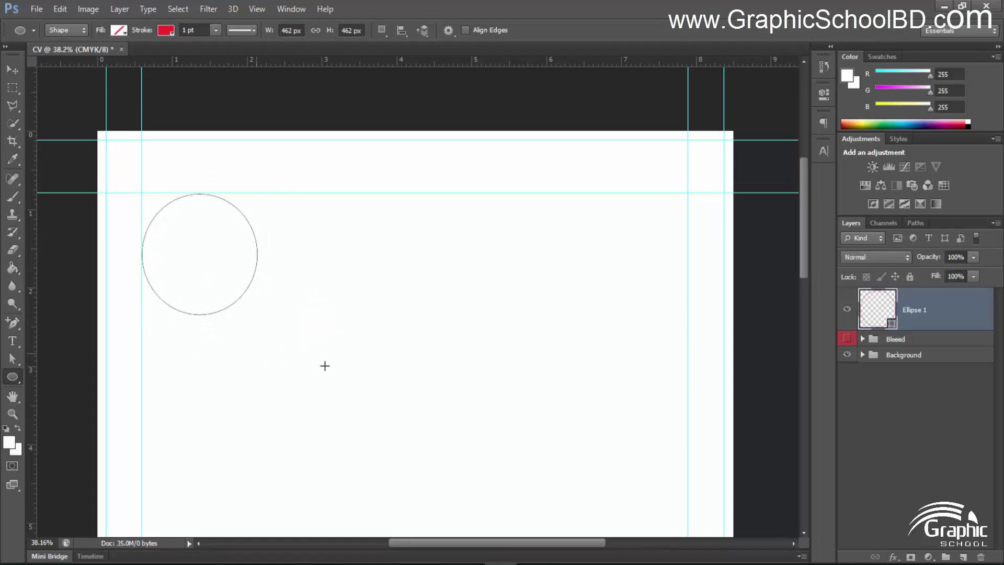
Remove the circle's red stroke
scroll(324, 363, "down", 4)
scroll(332, 215, "up", 4)
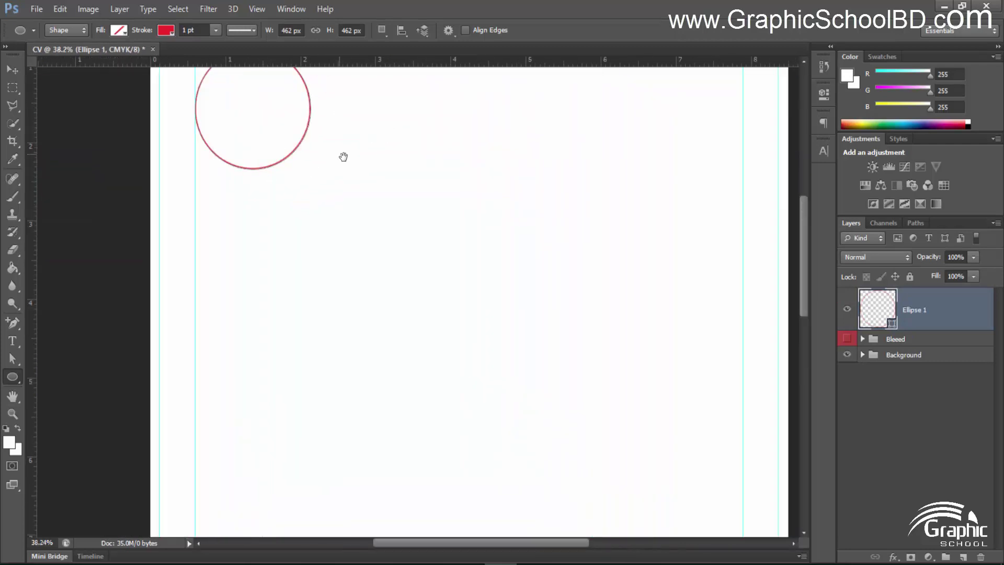
left_click_drag(350, 176, 361, 278)
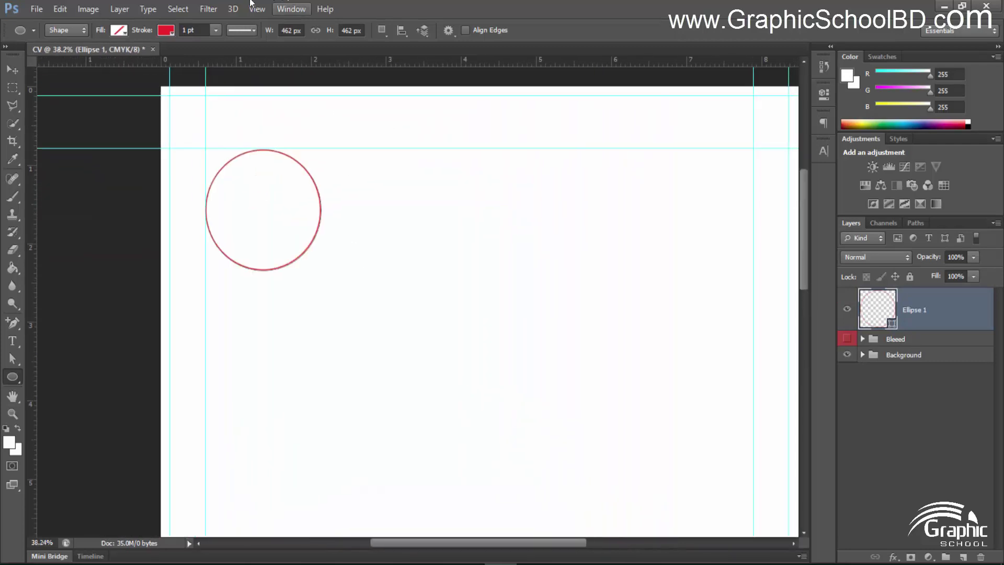
left_click(165, 30)
left_click(111, 57)
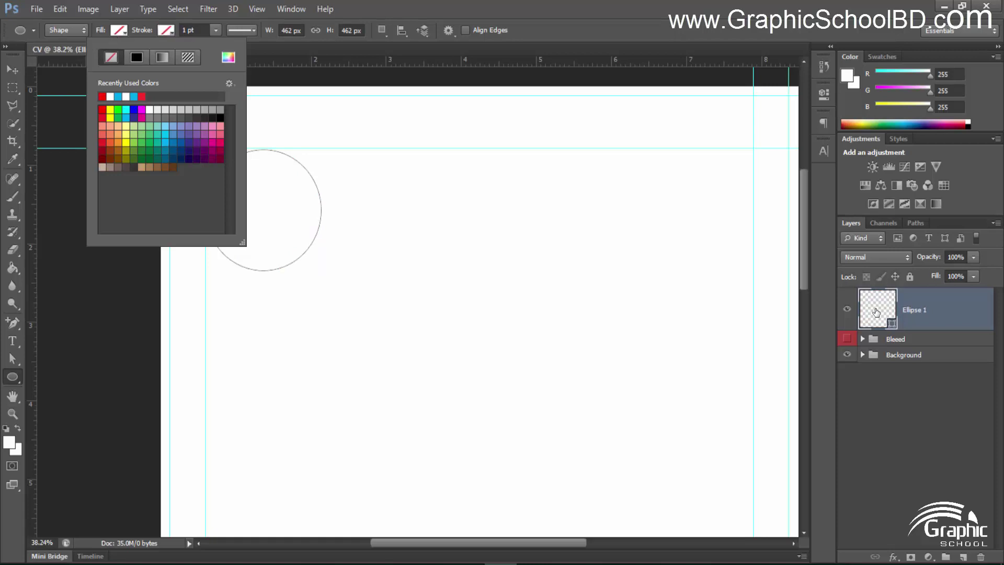
Fill the circle with the recently used cyan blue and move its layer below the Bleeed group
left_click(117, 30)
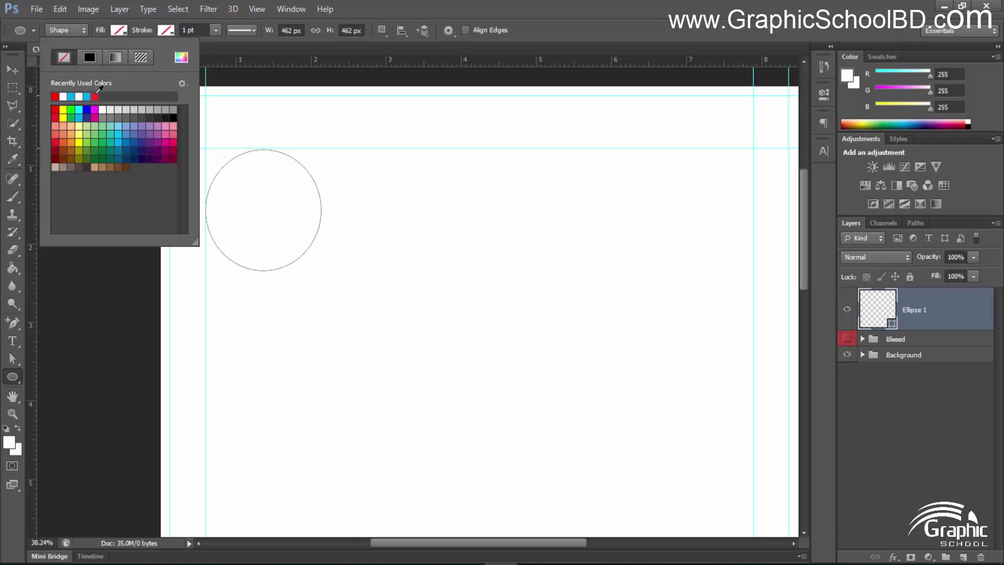
left_click(71, 96)
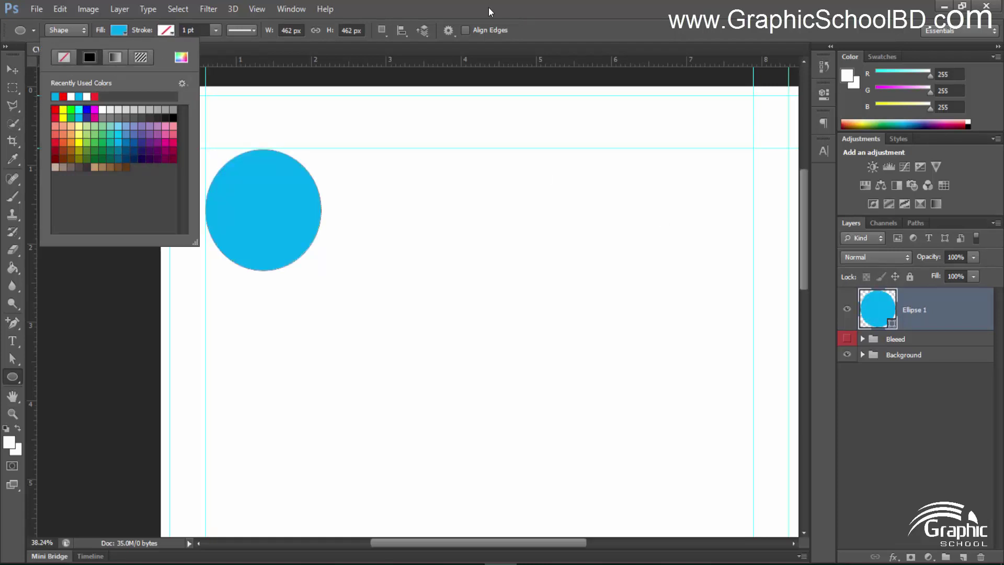
key("Return")
left_click(12, 70)
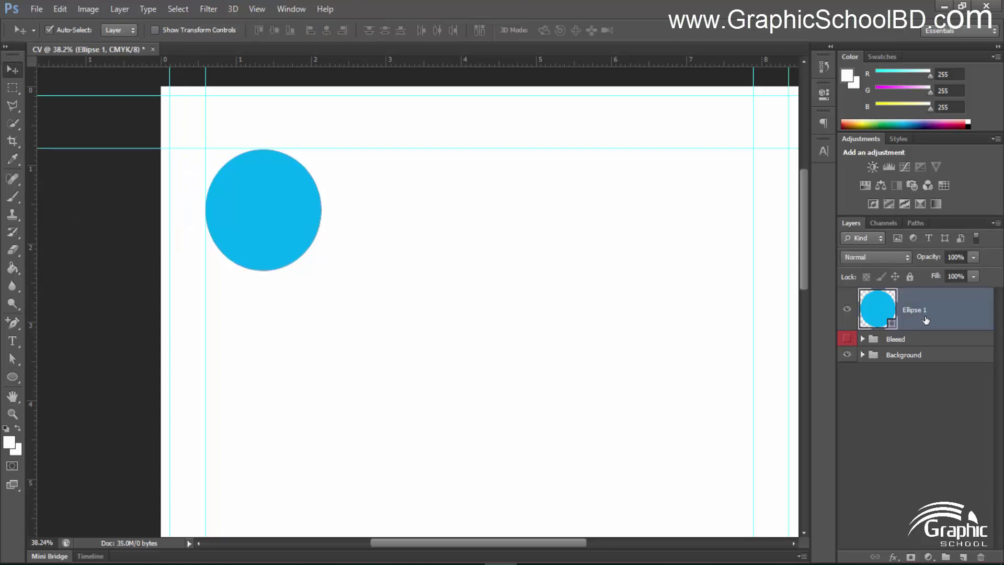
left_click_drag(923, 314, 914, 345)
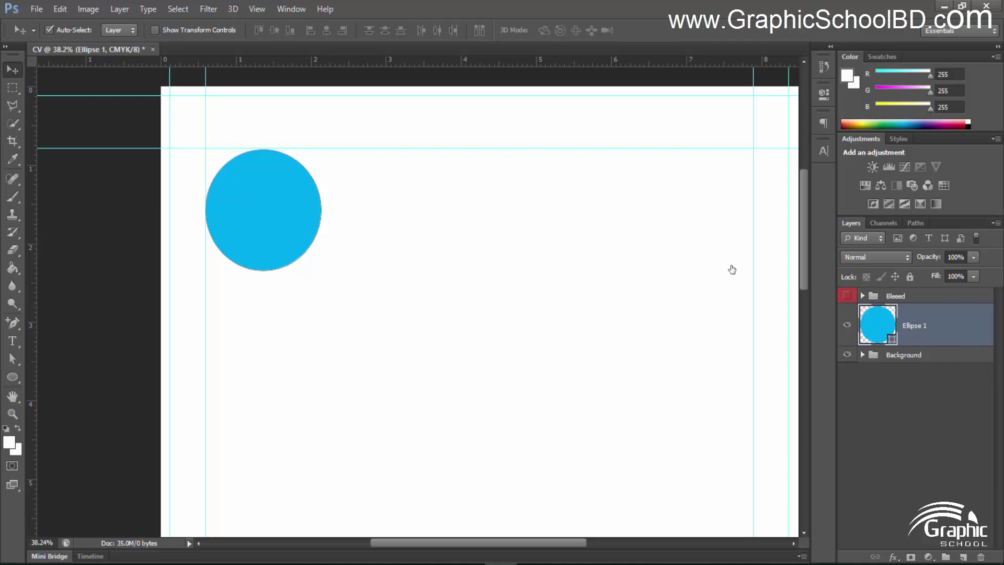
Rasterize the circle layer and convert it to a smart object
right_click(913, 328)
left_click(753, 144)
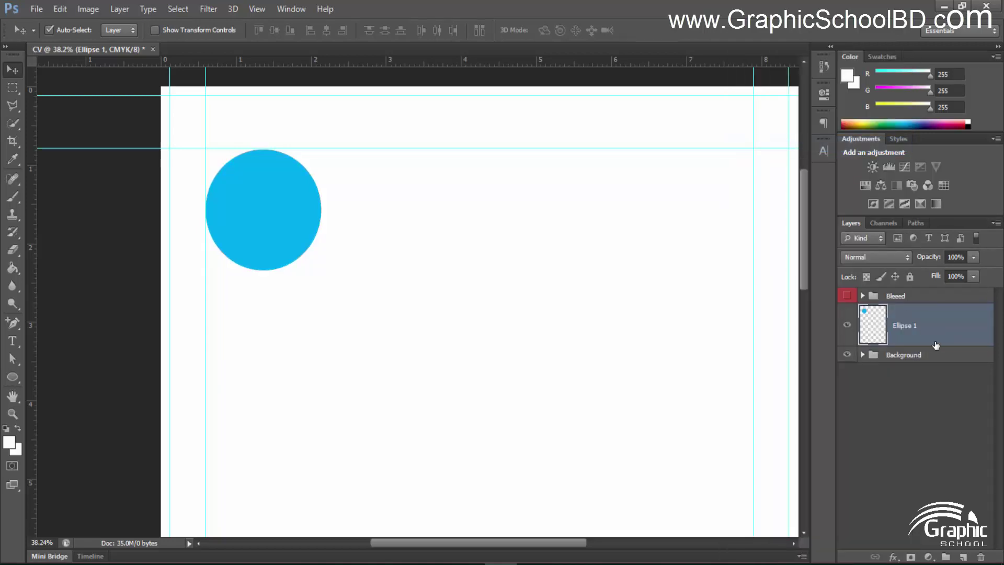
right_click(916, 319)
left_click(795, 124)
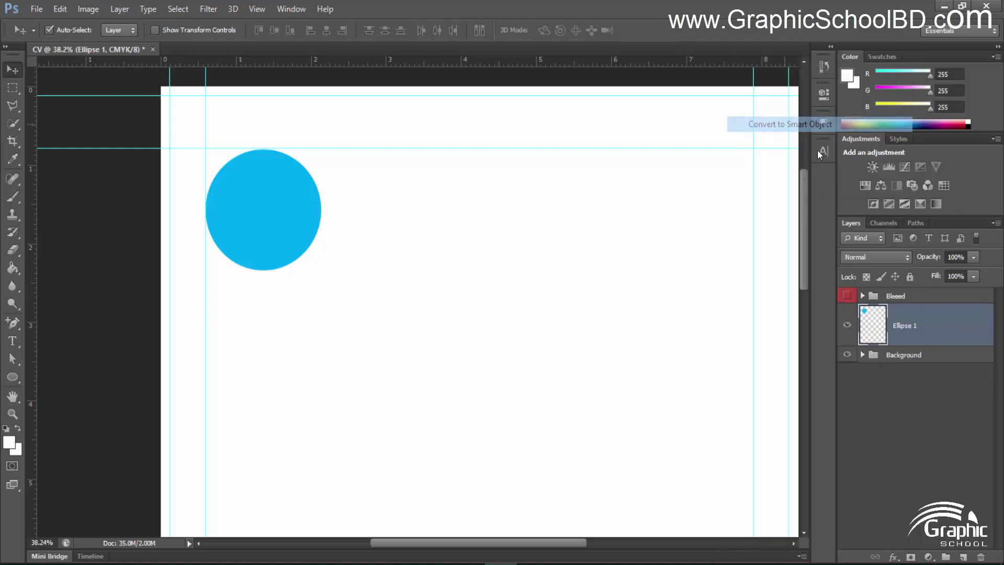
Rename the circle's smart object layer "PHoto here"
double_click(904, 326)
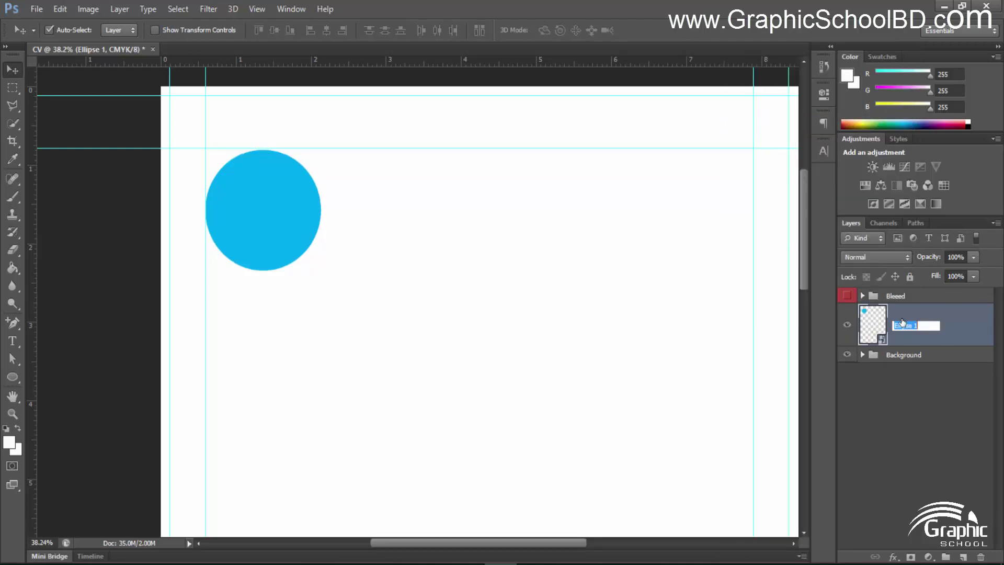
key("BackSpace")
key("Return")
type("re")
key("Return")
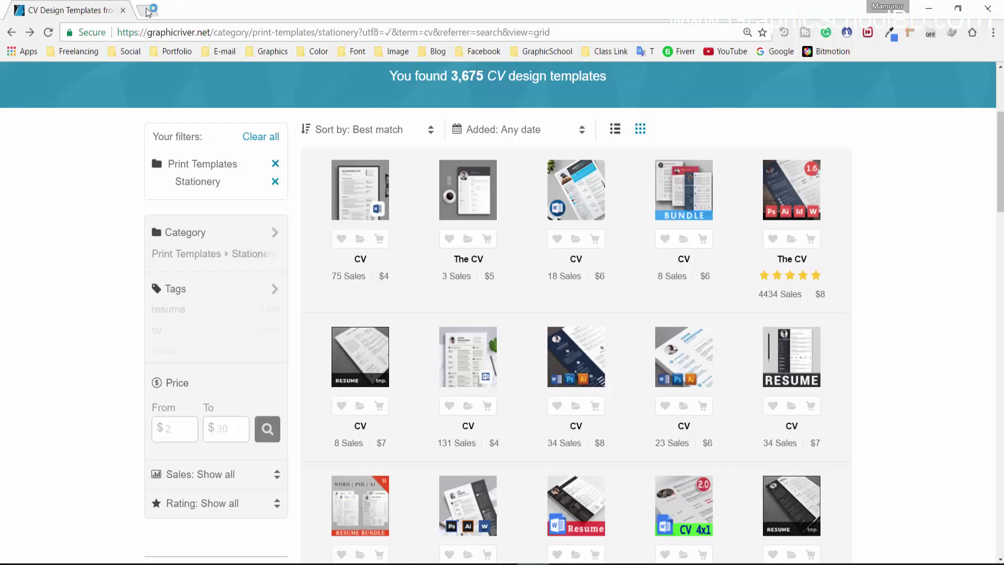
Search Google Images for "man" in a new browser tab and copy the picture of the man in a dark suit and pink tie
key("ctrl+t")
left_click(775, 51)
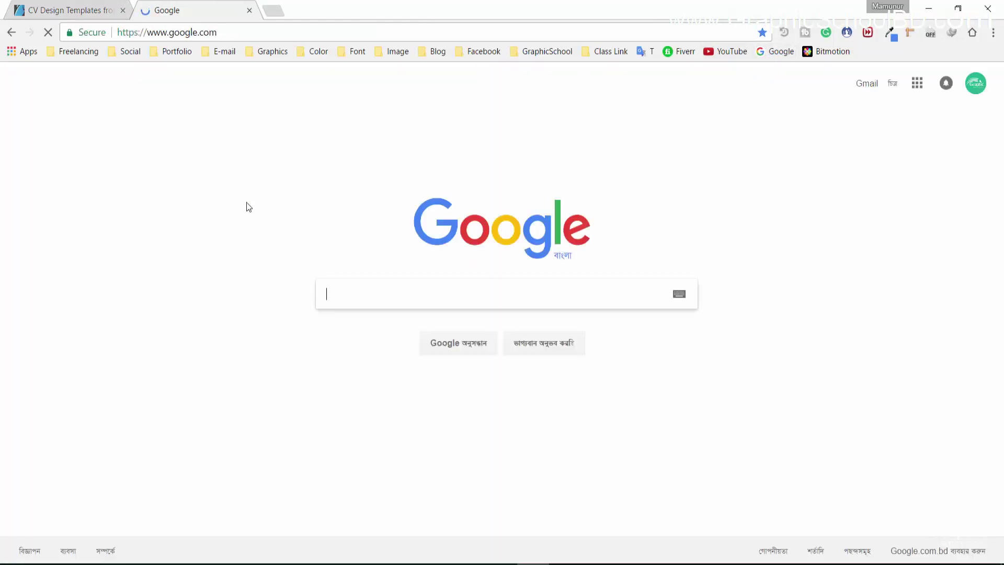
left_click(368, 295)
type("man")
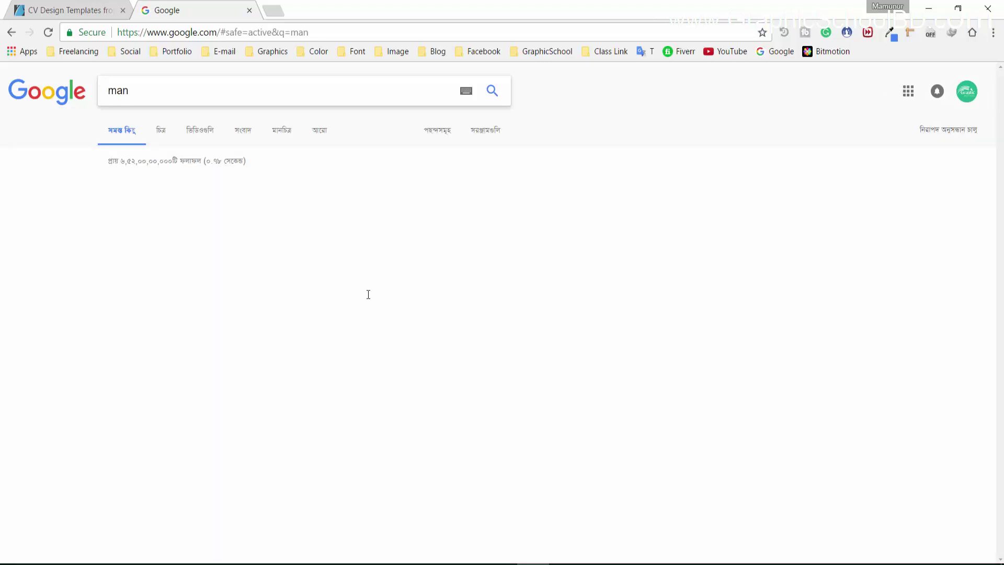
left_click(160, 130)
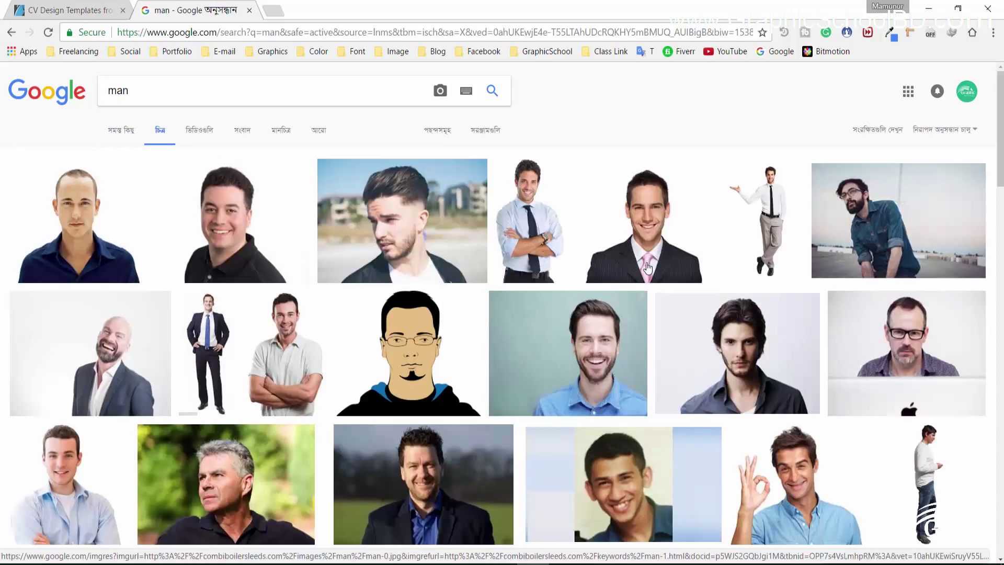
right_click(643, 209)
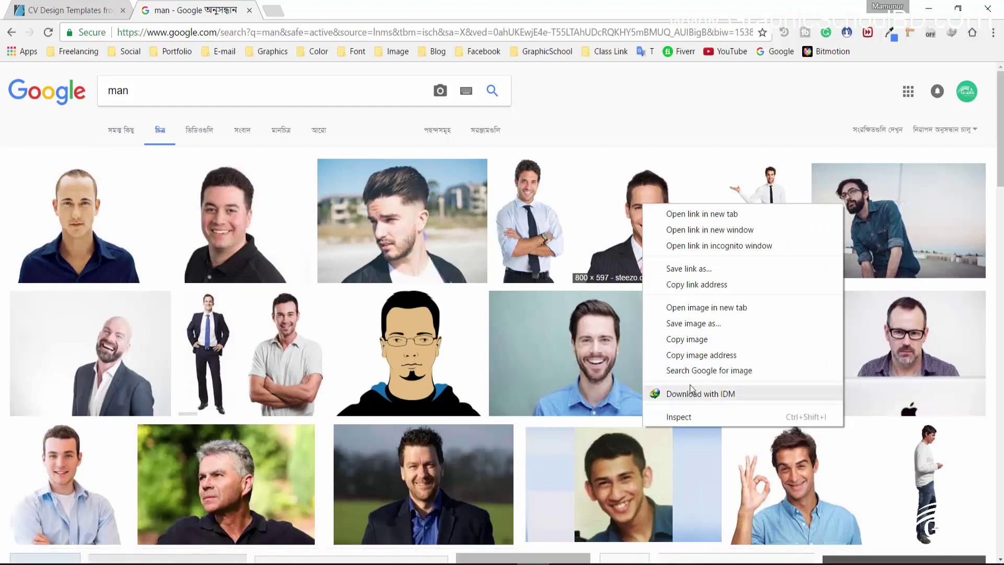
left_click(690, 339)
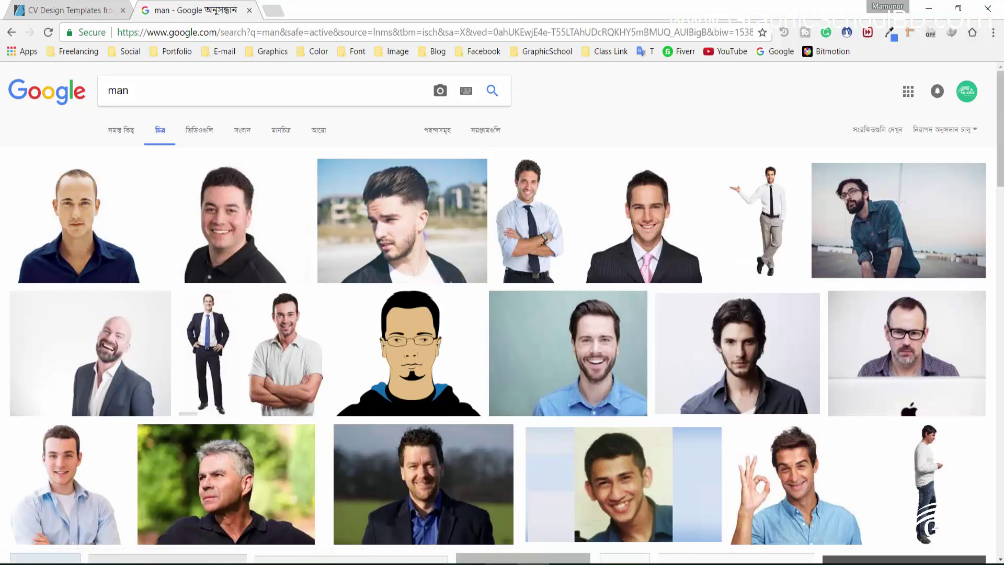
Back in Photoshop, paste the picture into the circle's smart object, enlarge it to about 242% to cover the canvas, and save and close it
key("alt+Tab")
key("ctrl+v")
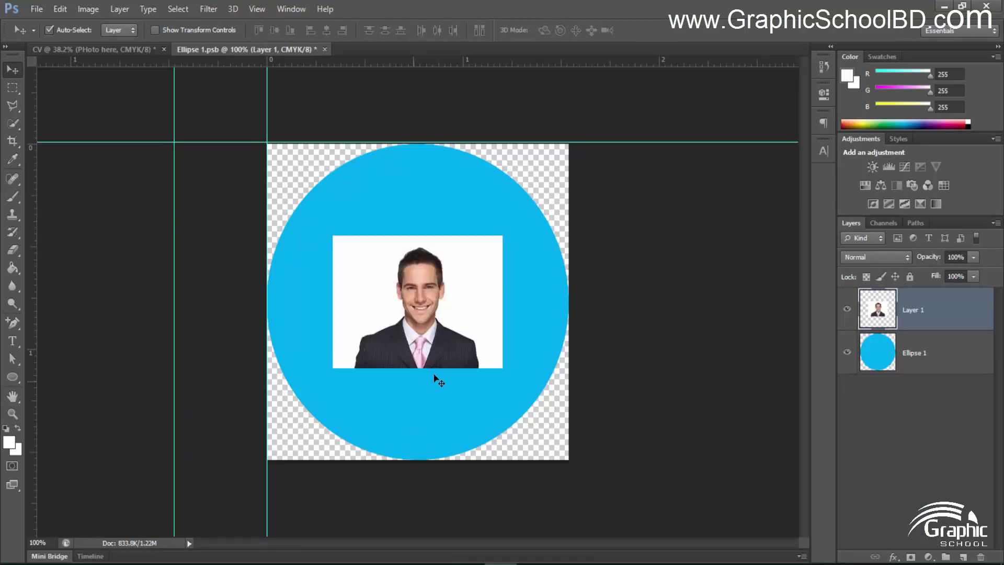
key("ctrl+t")
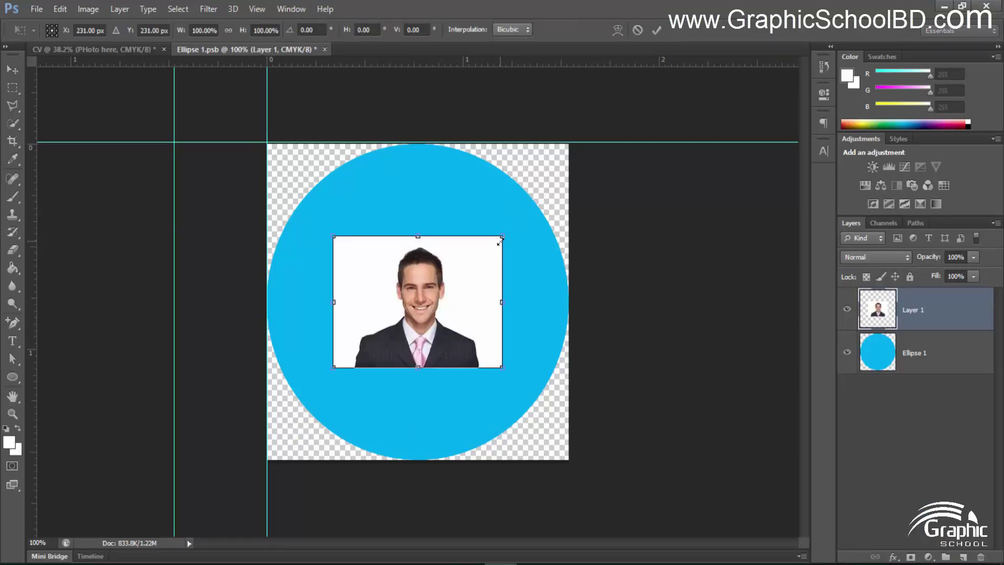
left_click_drag(502, 236, 622, 141)
mouse_move(536, 249)
left_mouse_down()
mouse_move(532, 240)
mouse_move(532, 248)
left_mouse_up()
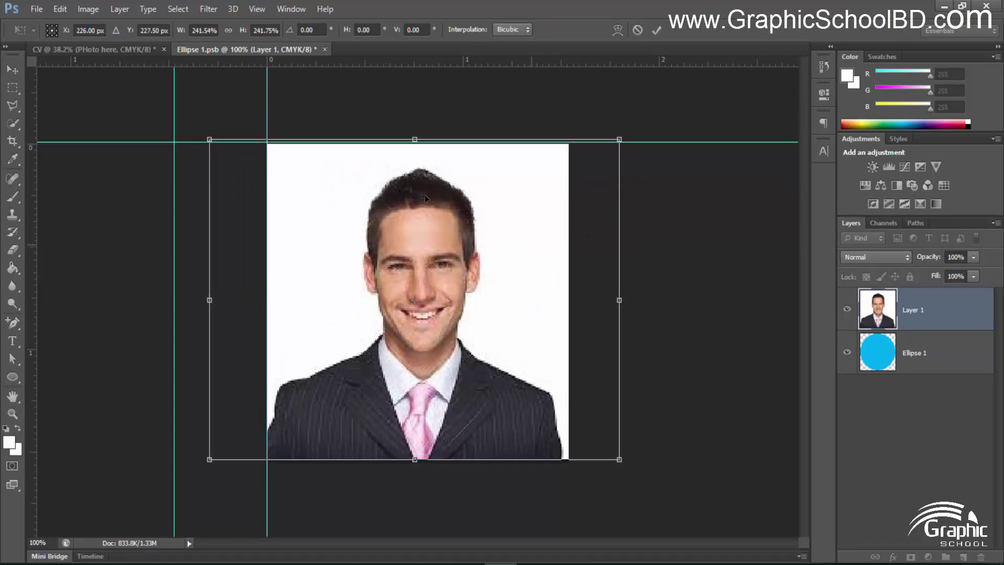
key("Return")
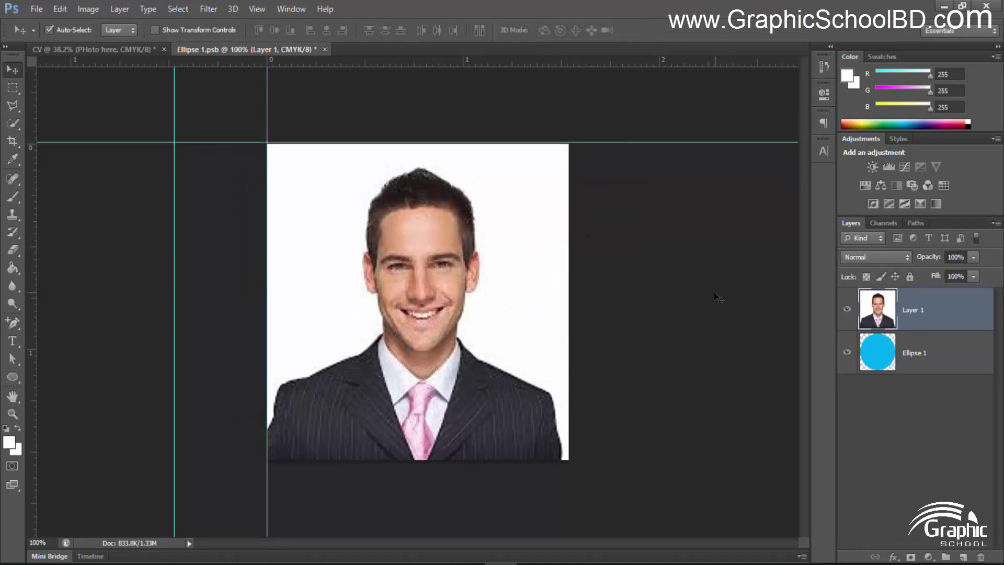
key("ctrl+s")
left_click(319, 49)
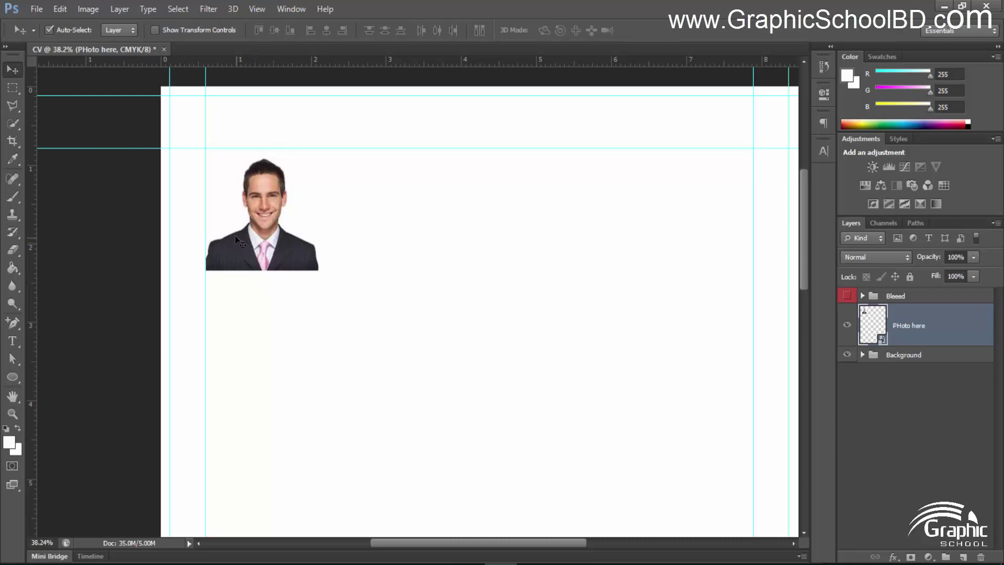
Undo the circle layer's renaming, smart object conversion and rasterizing
scroll(238, 236, "up", 1)
scroll(349, 376, "down", 3)
key("ctrl+alt+z")
key("ctrl+alt+z")
key("ctrl+alt+z")
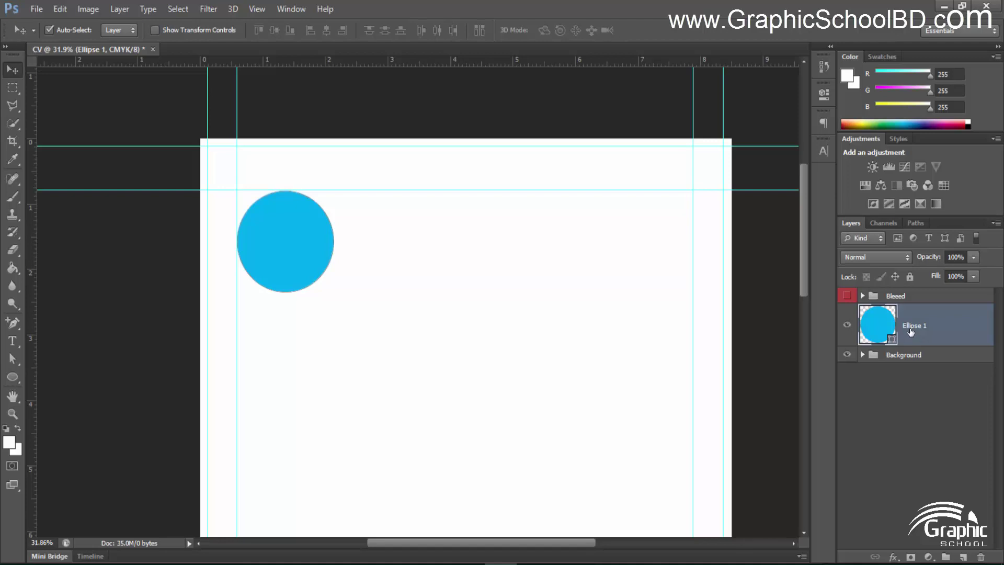
Duplicate the circle layer and turn the copy into a rasterized smart object
key("ctrl+j")
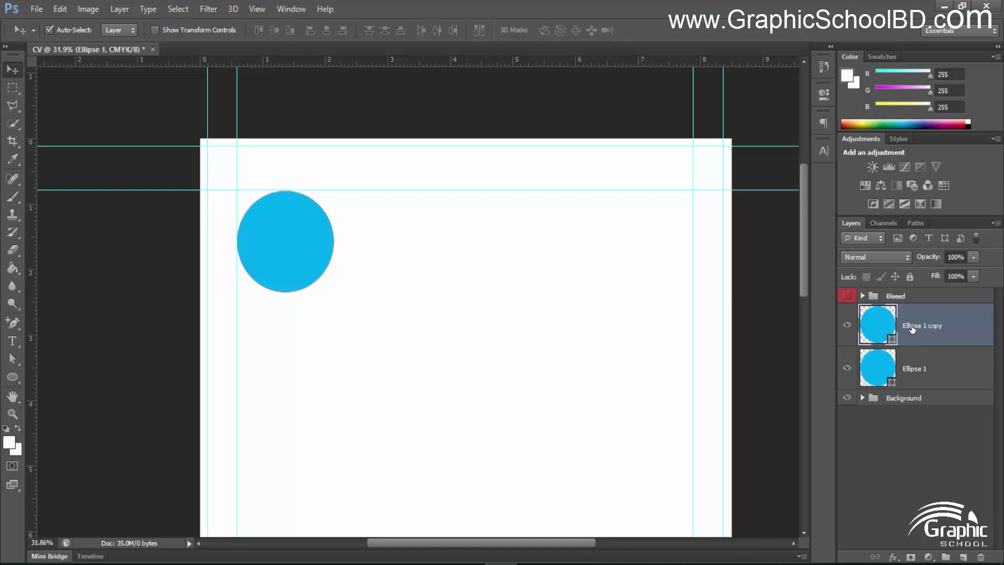
right_click(921, 325)
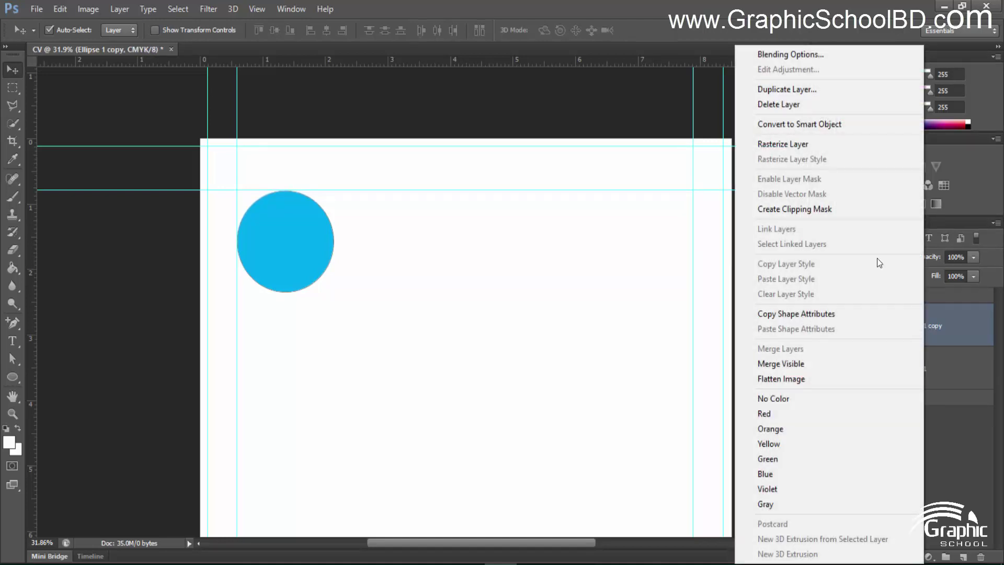
left_click(795, 140)
right_click(896, 318)
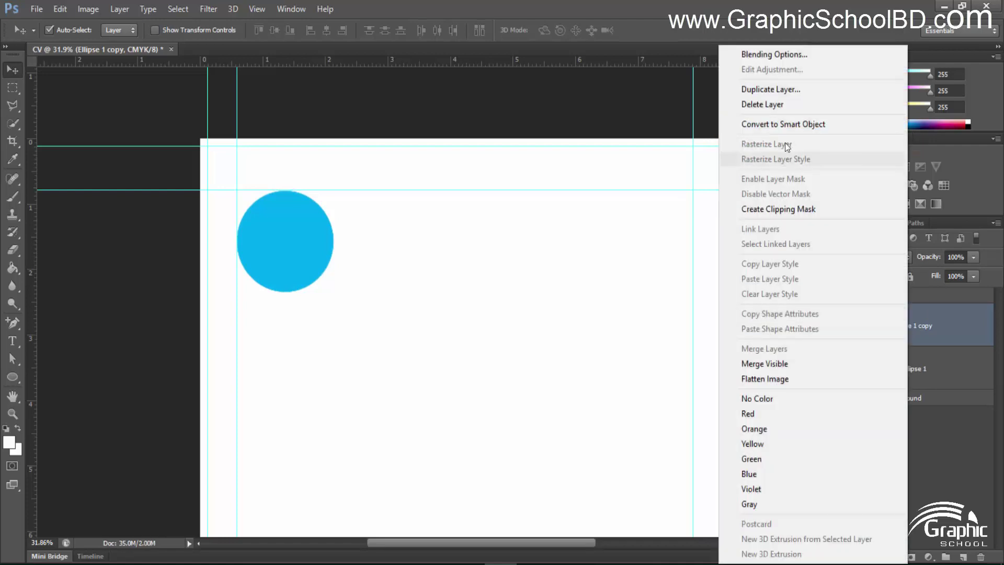
left_click(785, 124)
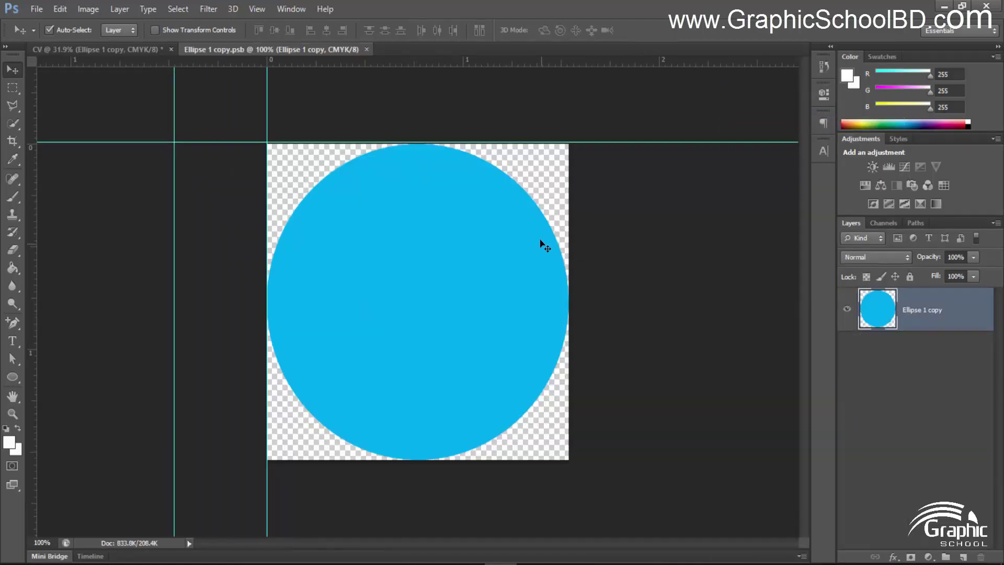
Paste the man's picture into the copied circle's smart object, enlarge it to cover the whole canvas, and save and close the contents
key("ctrl+v")
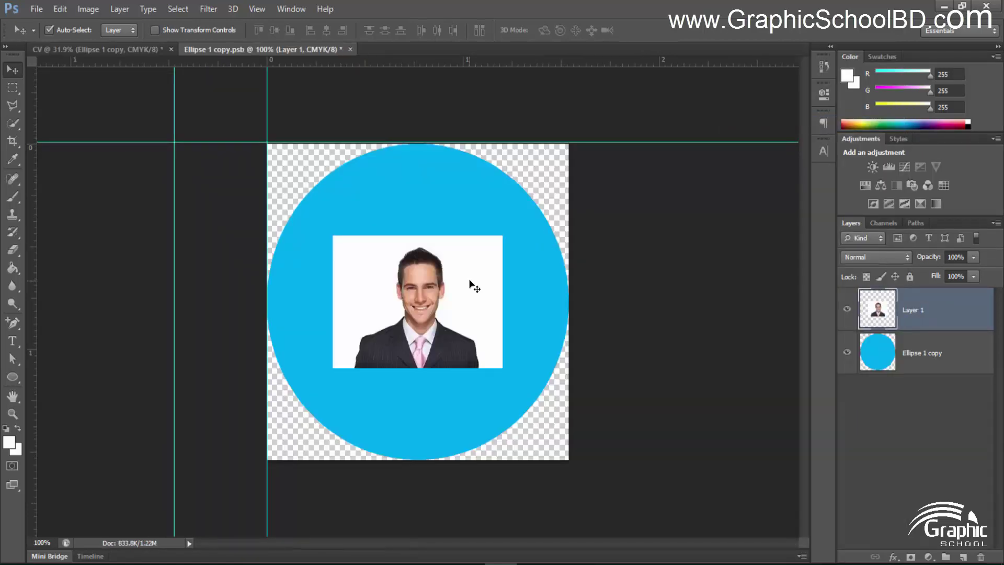
key("ctrl+t")
left_click_drag(503, 236, 621, 142)
key("Return")
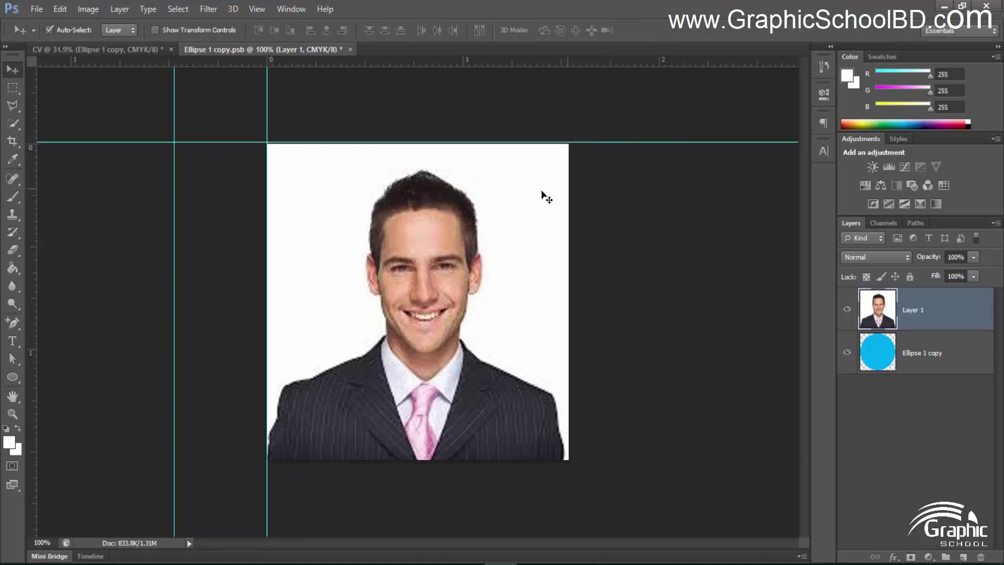
left_click(346, 50)
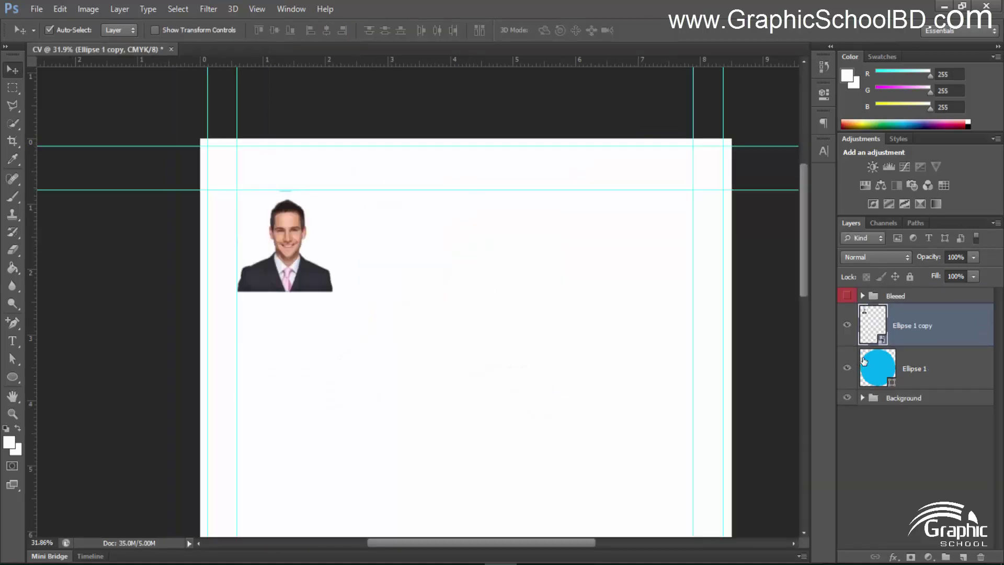
Rename the smart object layer holding the man's picture "Photo here"
double_click(912, 325)
type("Photo here")
key("Return")
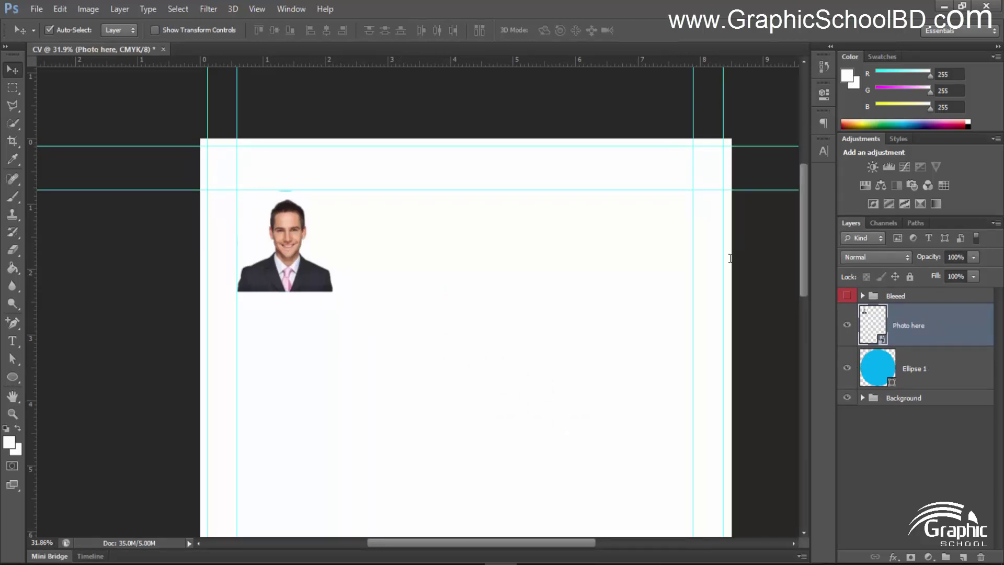
left_click(895, 374)
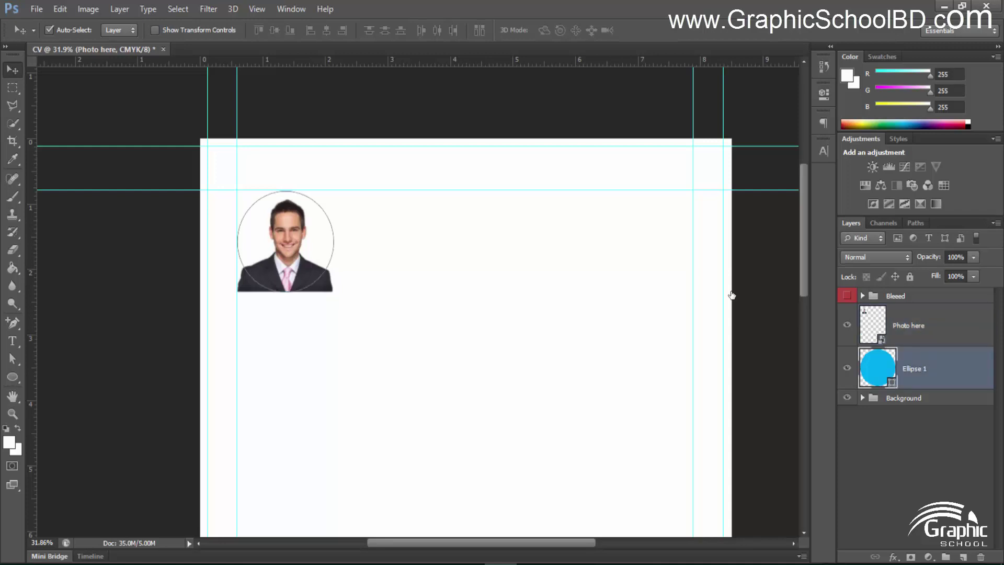
left_click(913, 333)
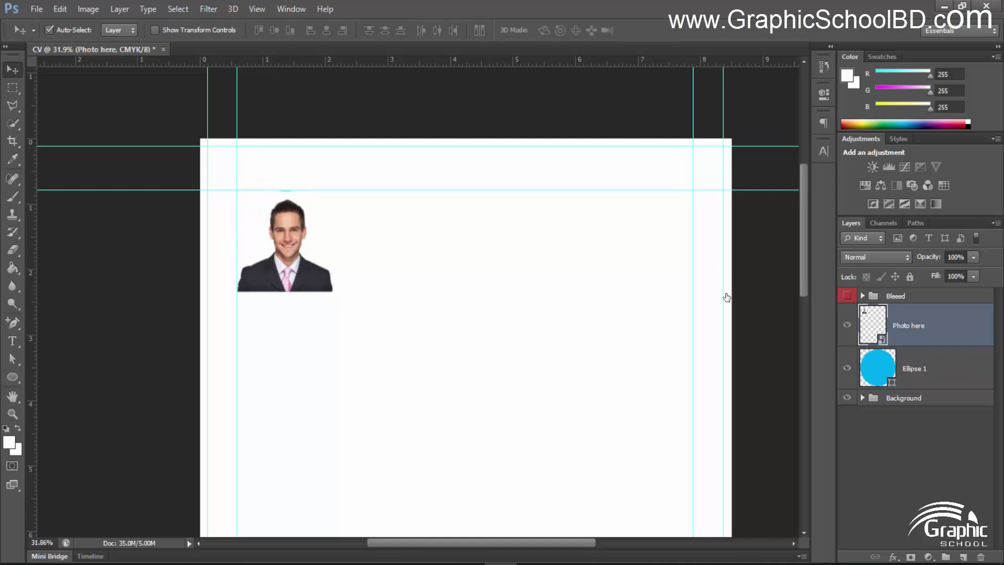
left_click(909, 370)
left_click(906, 332)
left_click(908, 369)
key("alt+bracketright")
left_click(925, 371)
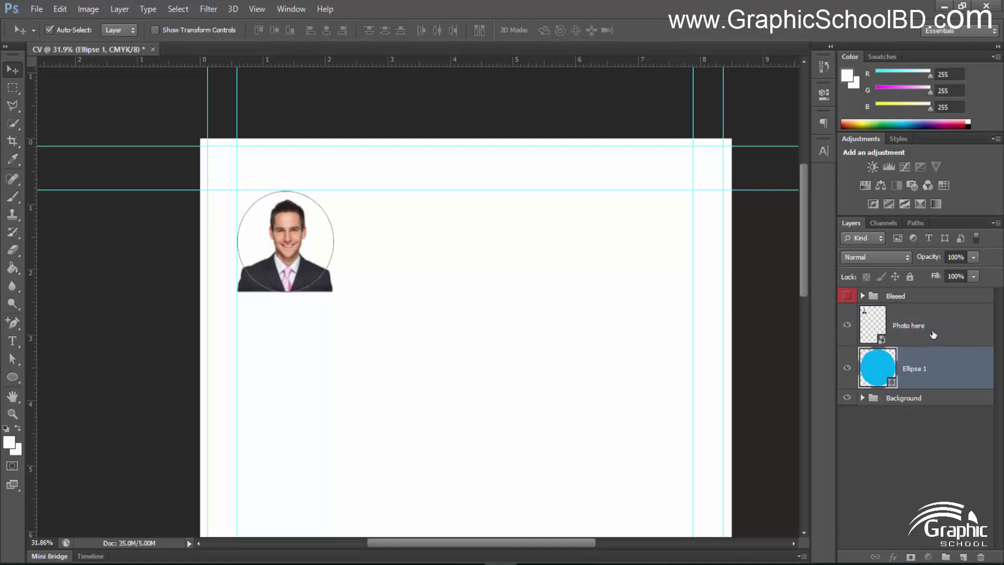
left_click(930, 337)
left_click(908, 368)
Clip the Photo here layer to the Ellipse 1 circle with a clipping mask
left_click(893, 326)
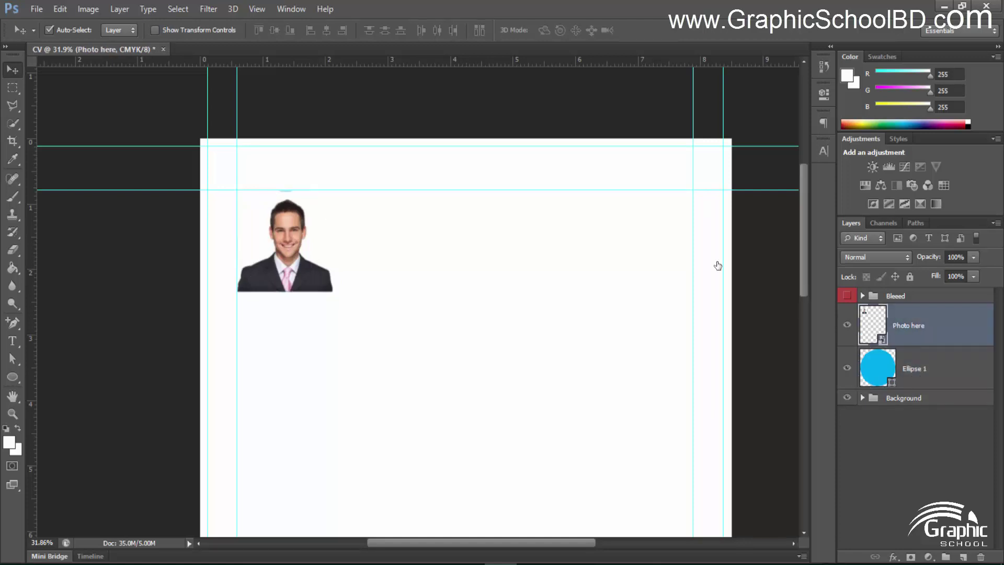
right_click(918, 325)
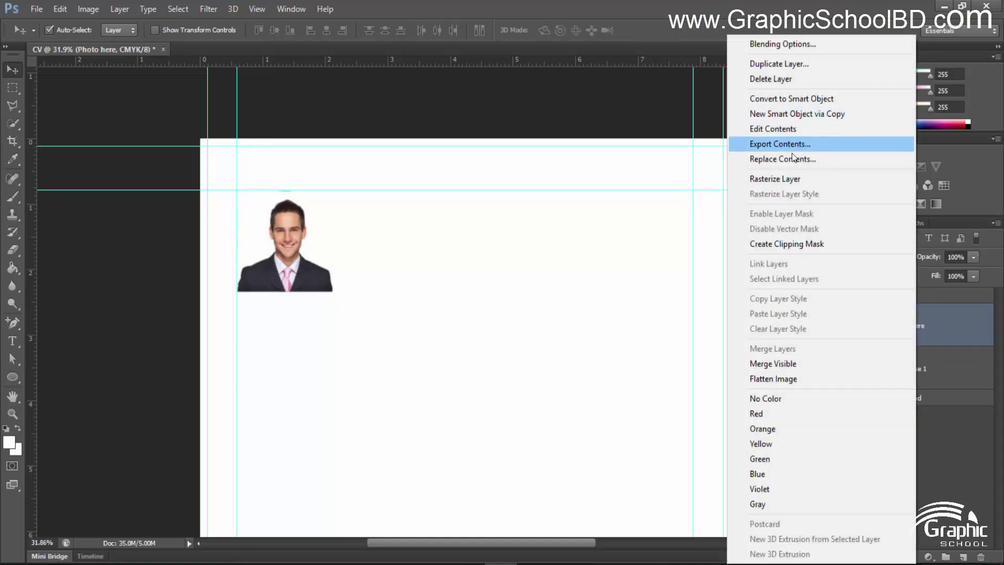
left_click(799, 242)
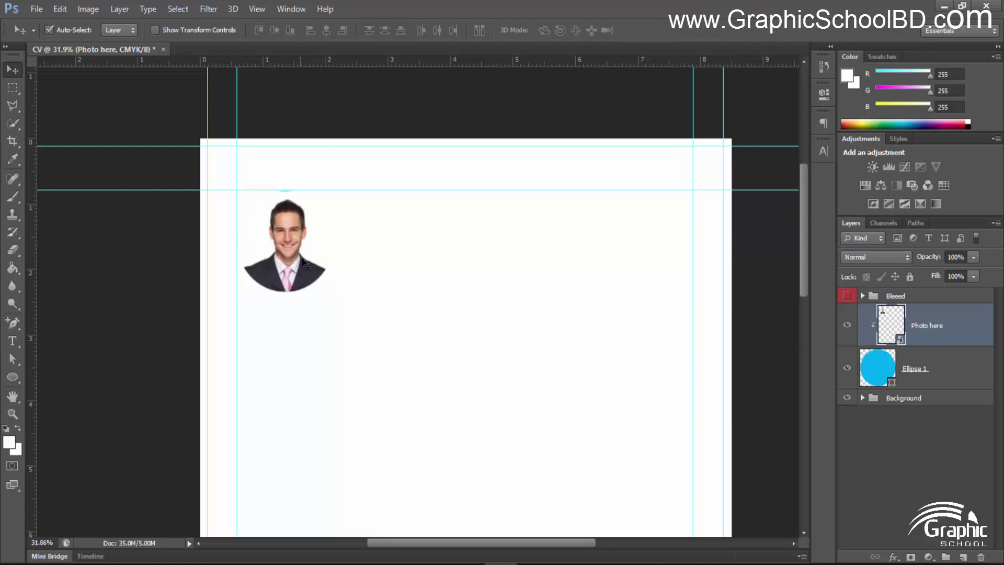
left_click(926, 368)
left_click(925, 332)
Switch to the browser and copy the picture of the bearded man in a blue shirt from the Google image results
key("alt+Tab")
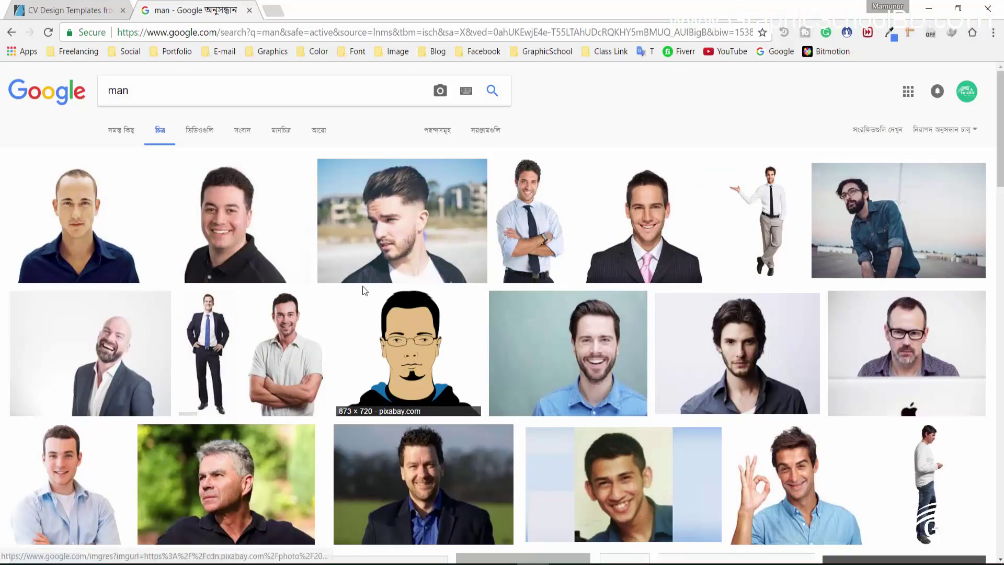
scroll(444, 351, "down", 4)
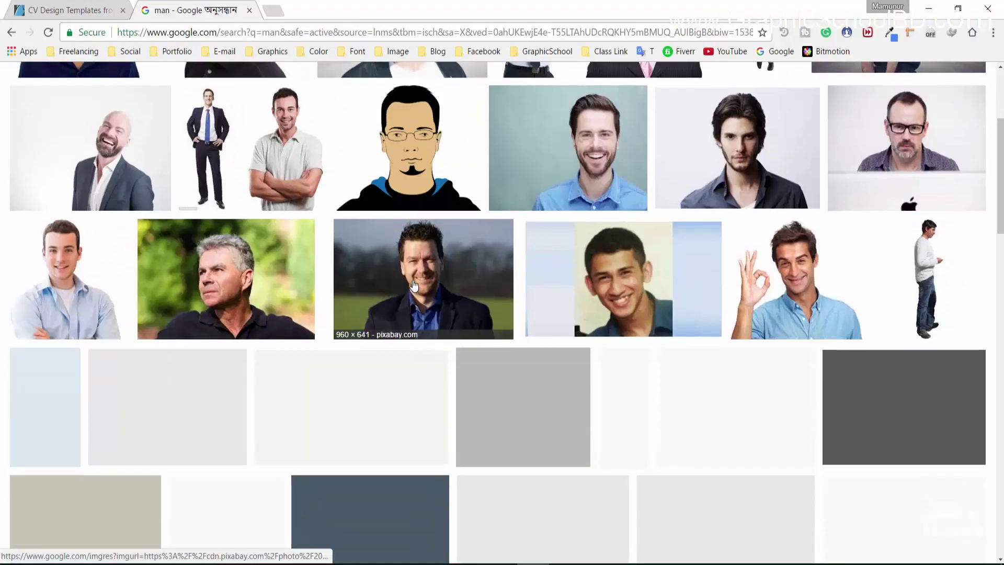
right_click(574, 155)
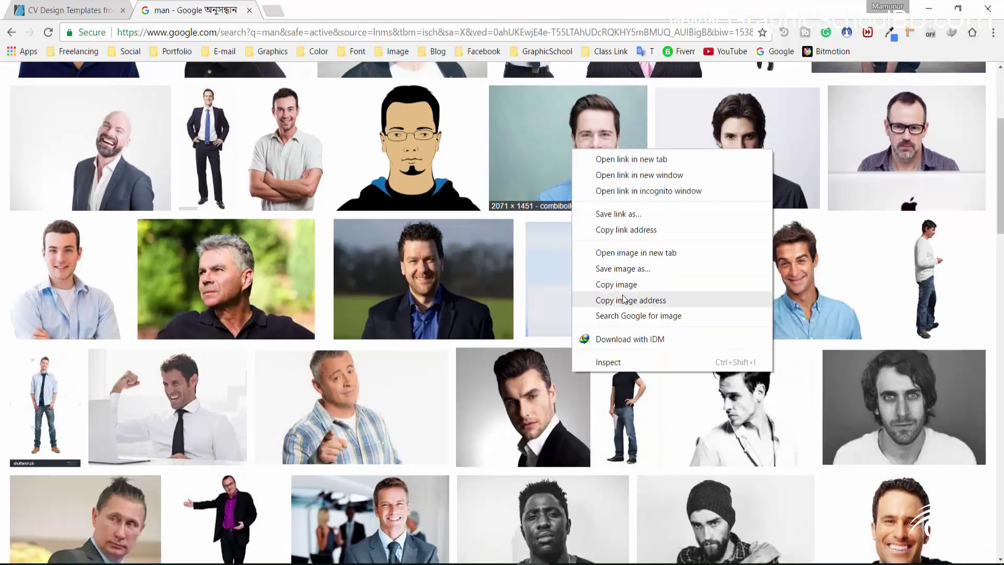
left_click(641, 297)
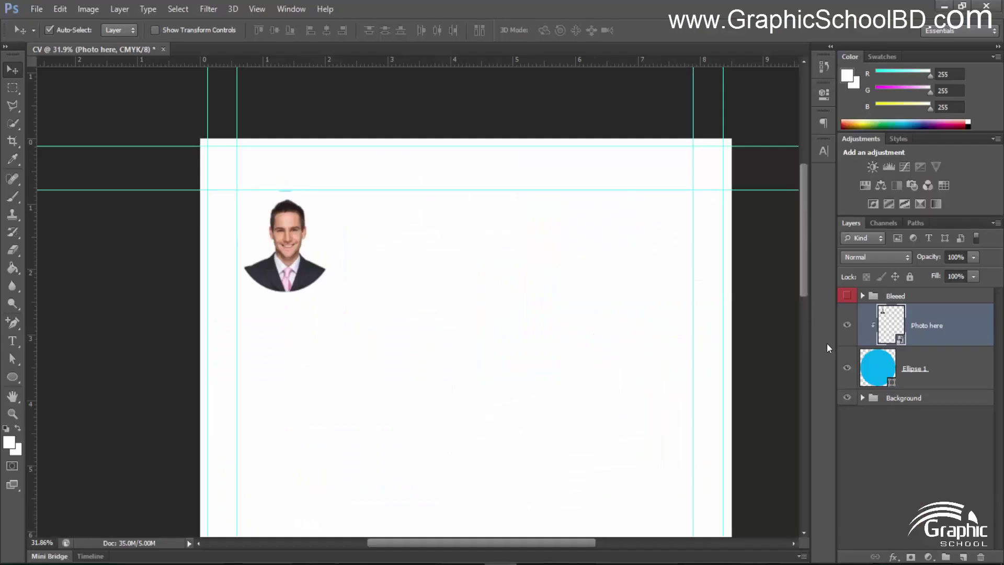
Paste the copied picture into the Photo here smart object, enlarge it to cover the canvas with the face centred, and save and close the contents
double_click(897, 340)
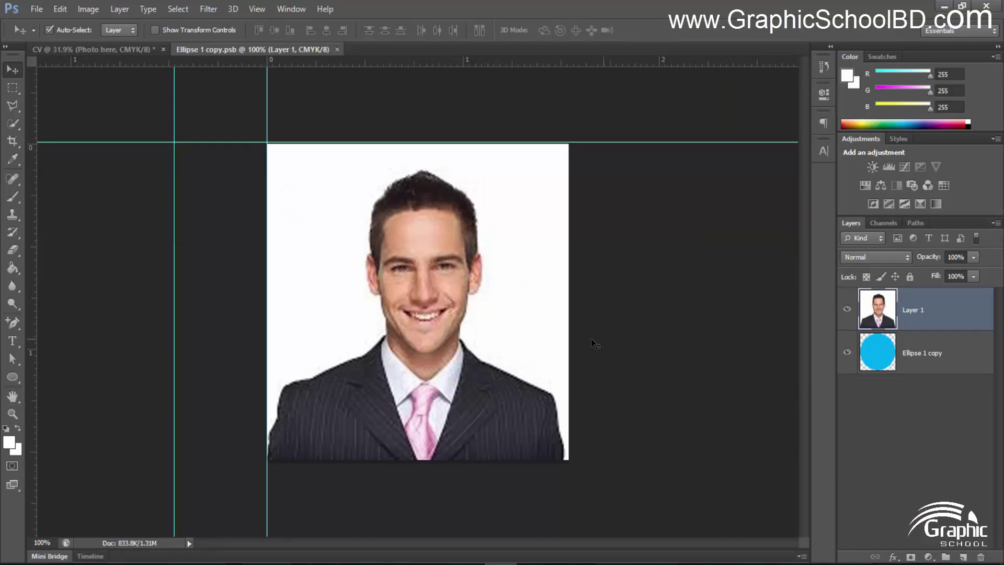
key("ctrl+v")
key("ctrl+t")
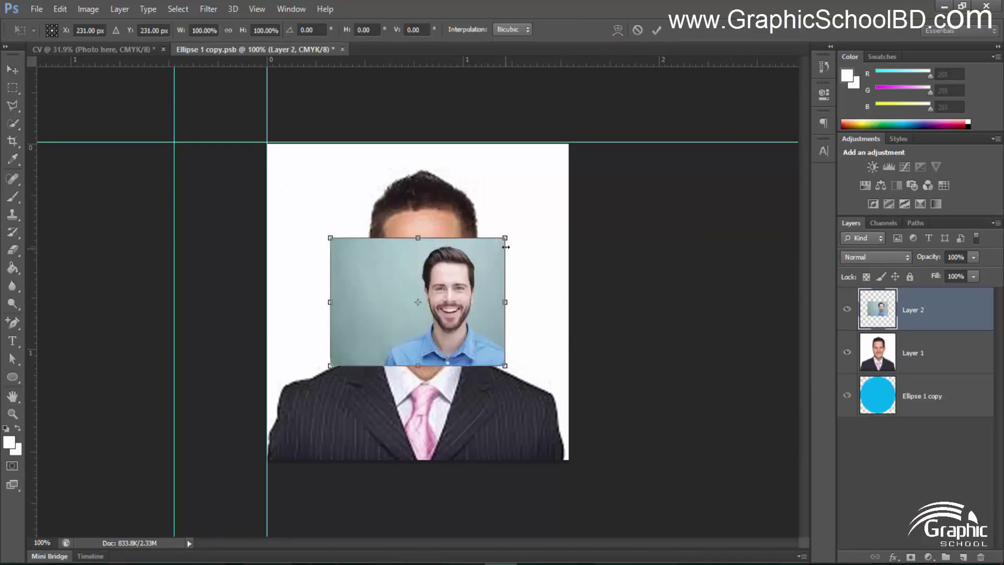
left_click_drag(505, 238, 669, 170)
left_click_drag(565, 231, 494, 234)
key("Return")
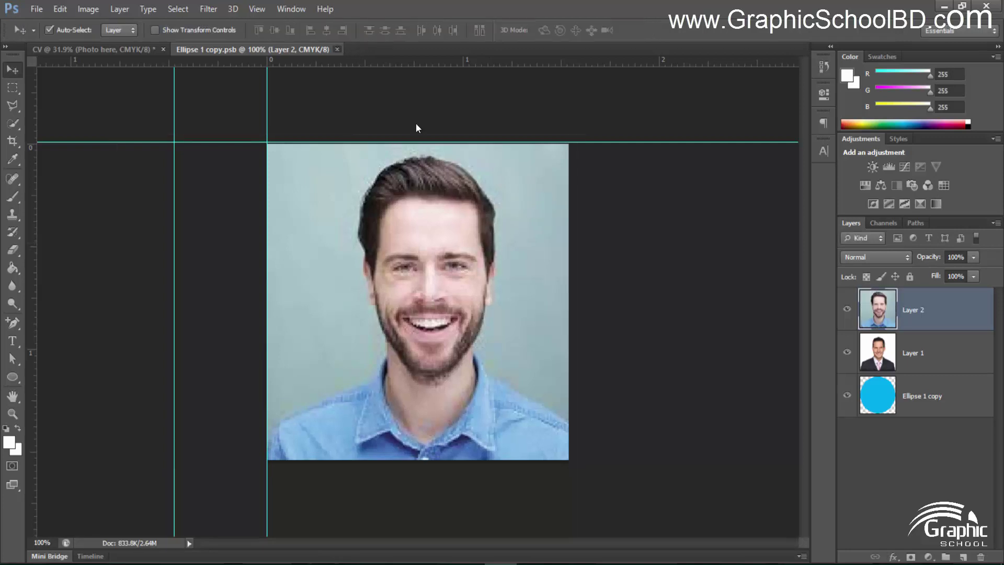
key("ctrl+s")
key("ctrl+w")
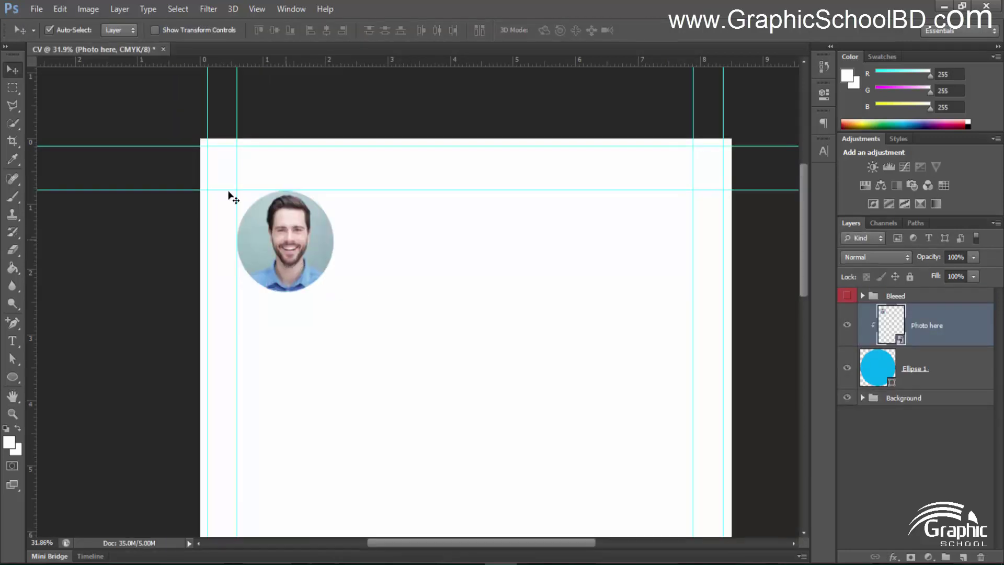
Group the Photo here and Ellipse 1 layers and name the group "Photo"
left_click_drag(229, 194, 225, 194)
scroll(370, 307, "down", 3)
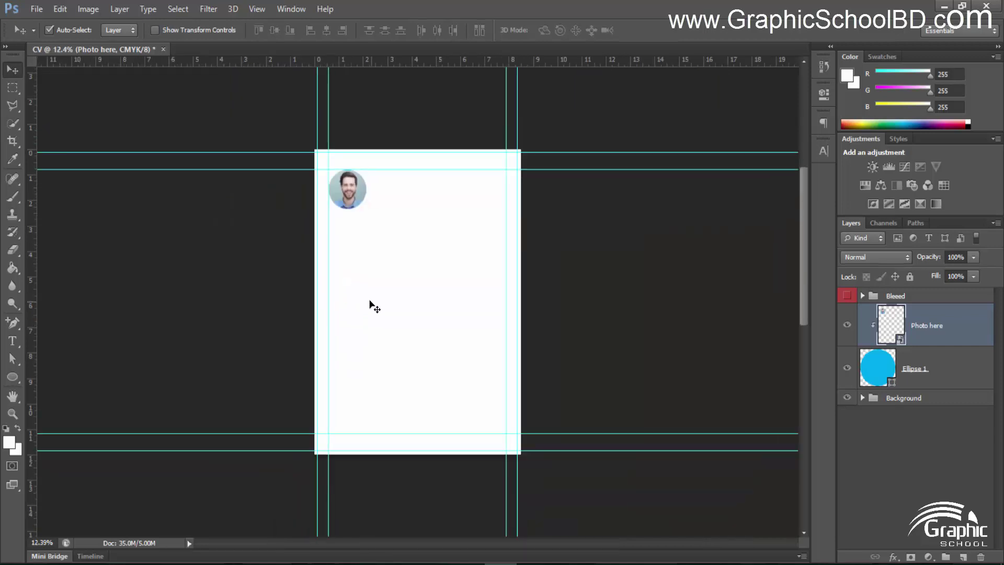
scroll(370, 307, "up", 4)
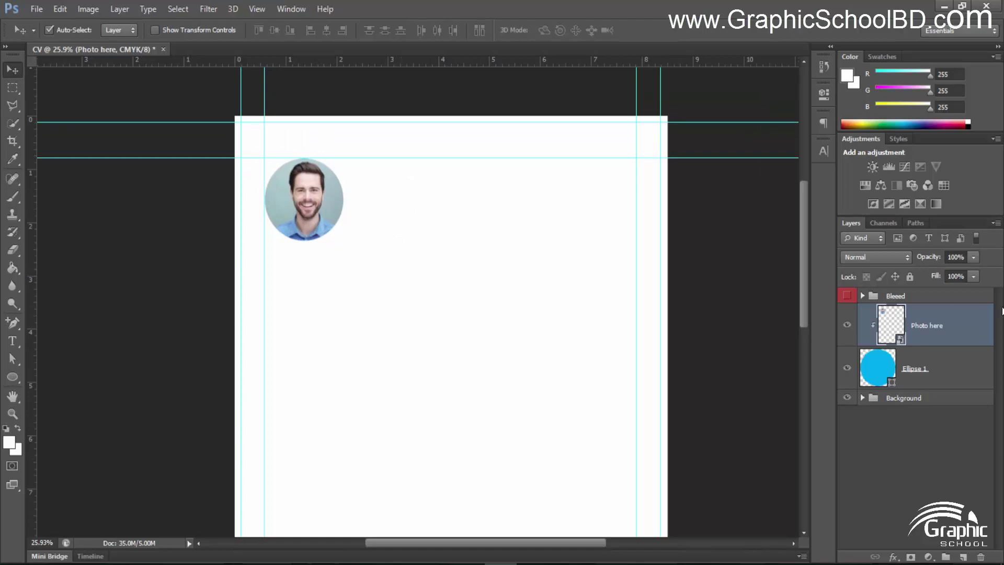
left_click(922, 363, "shift")
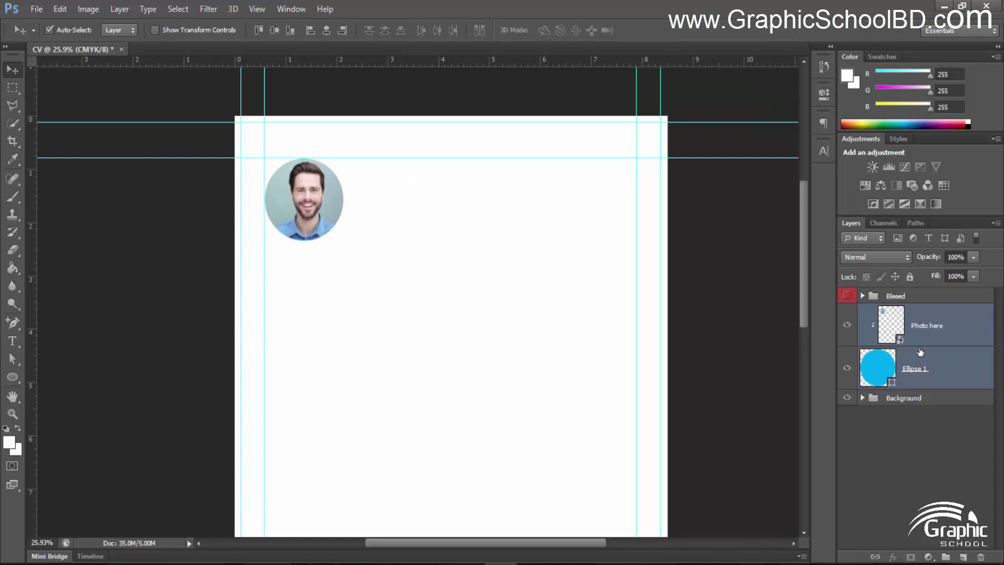
key("ctrl+g")
double_click(905, 313)
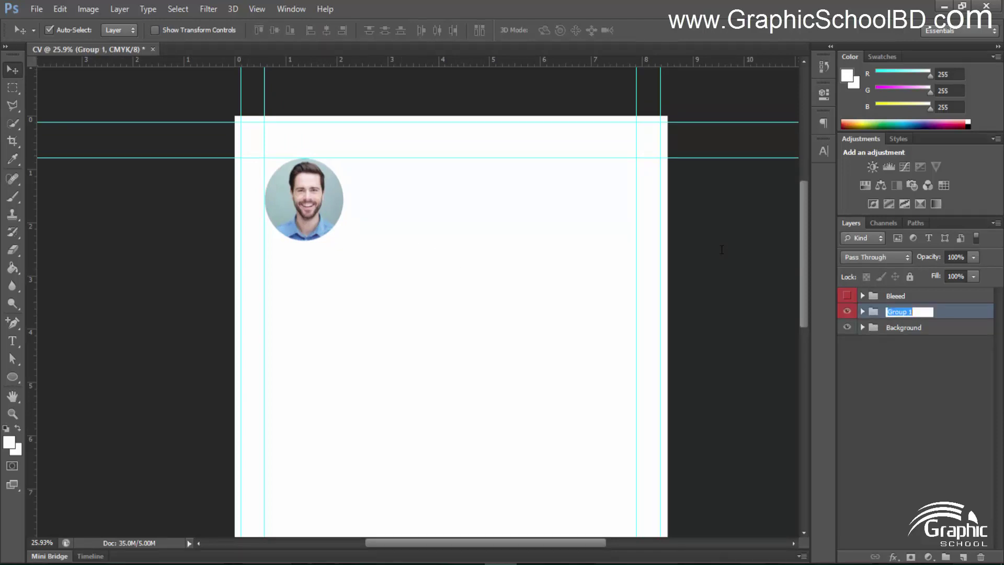
type("Photo")
key("Return")
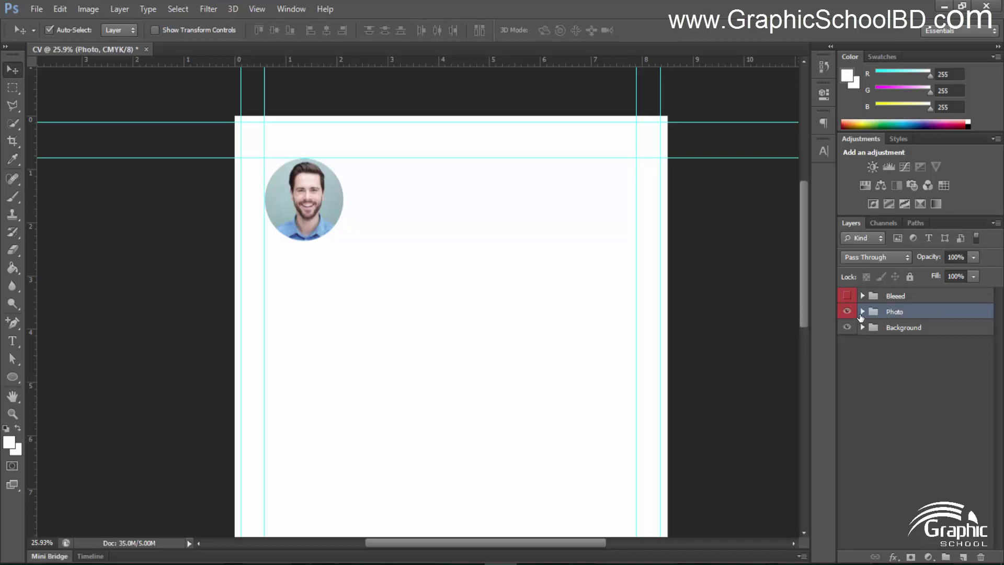
Remove the red colour label from the Photo group and deselect all layers
right_click(848, 311)
left_click(858, 366)
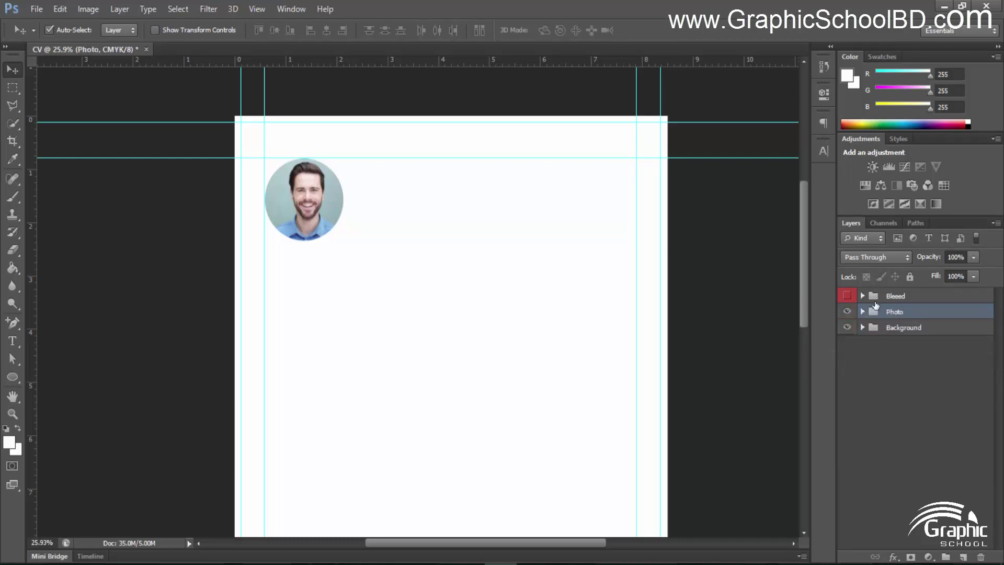
left_click(882, 378)
Scale the Photo group down slightly, keeping its upper-left corner against the margin guides
scroll(460, 246, "up", 1)
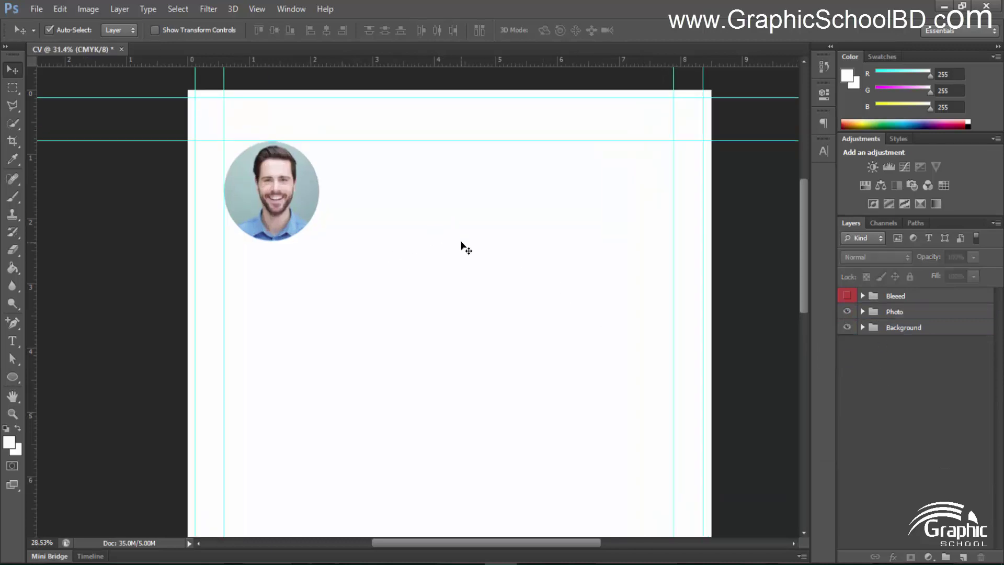
scroll(435, 195, "down", 5)
scroll(366, 170, "up", 1)
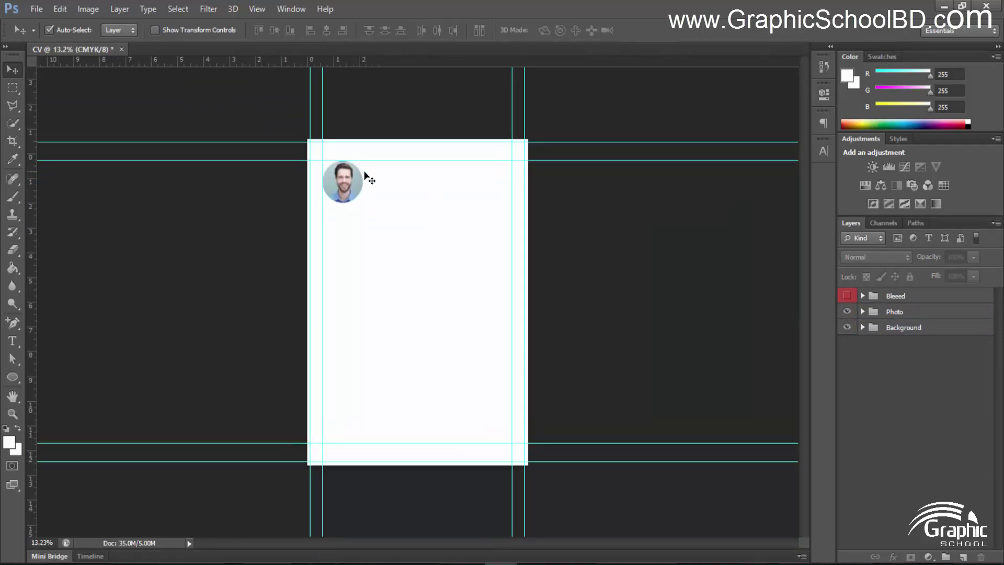
left_click(895, 312)
key("ctrl+t")
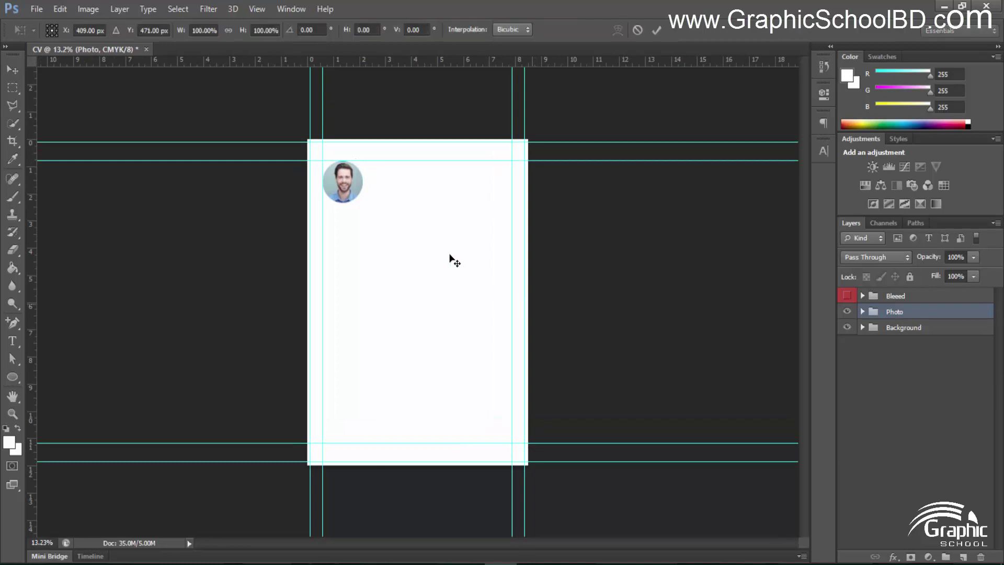
scroll(387, 205, "up", 5)
left_click_drag(367, 190, 355, 177)
key("Return")
scroll(367, 170, "up", 3)
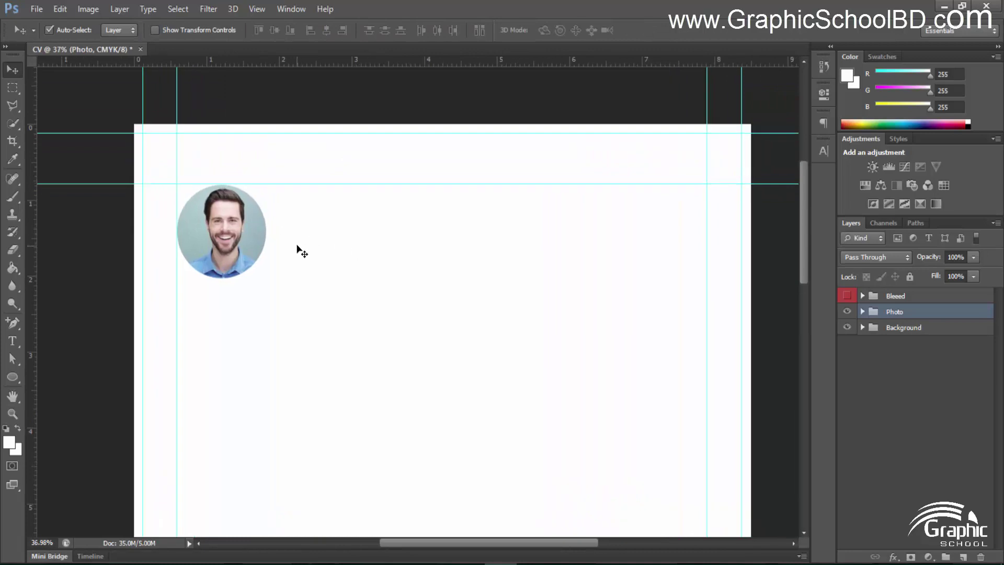
key("ctrl+t")
left_click_drag(268, 277, 400, 387)
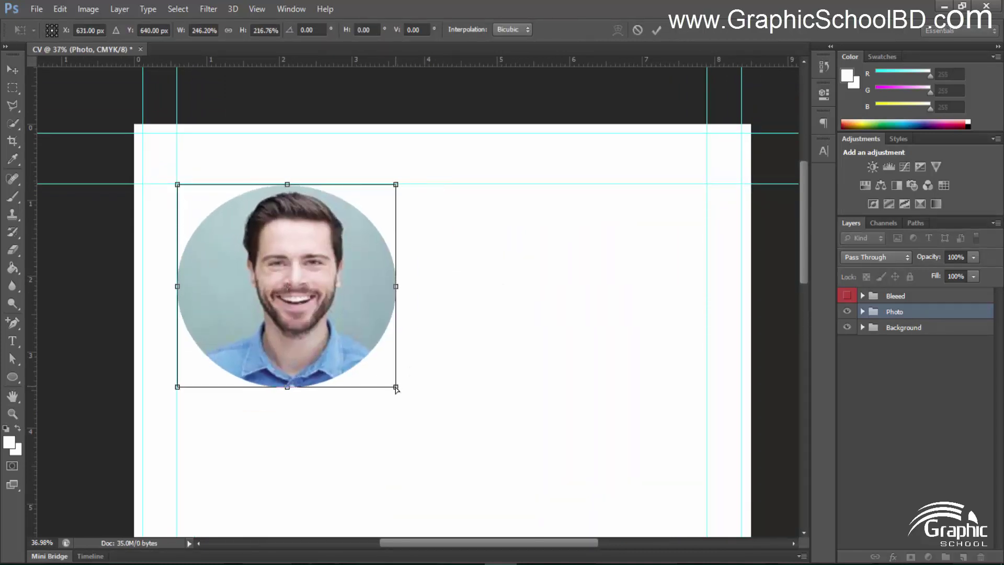
key("ctrl+z")
key("Escape")
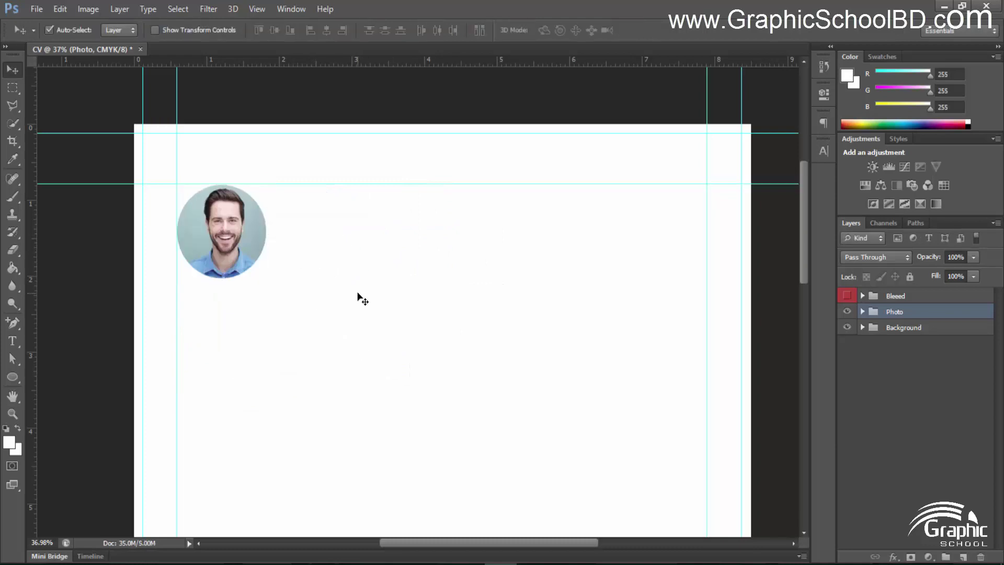
Add the CV owner's full name in capitals on two lines beside the photo, in Lato Regular 12 pt with text colour 242424
scroll(337, 235, "up", 2)
left_click_drag(339, 239, 322, 246)
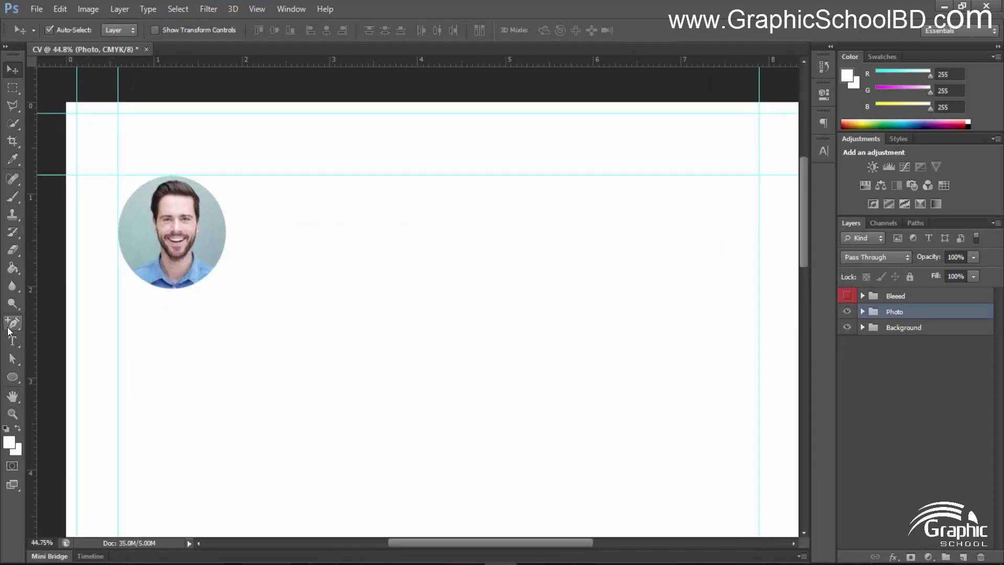
left_click(13, 341)
left_click(255, 212)
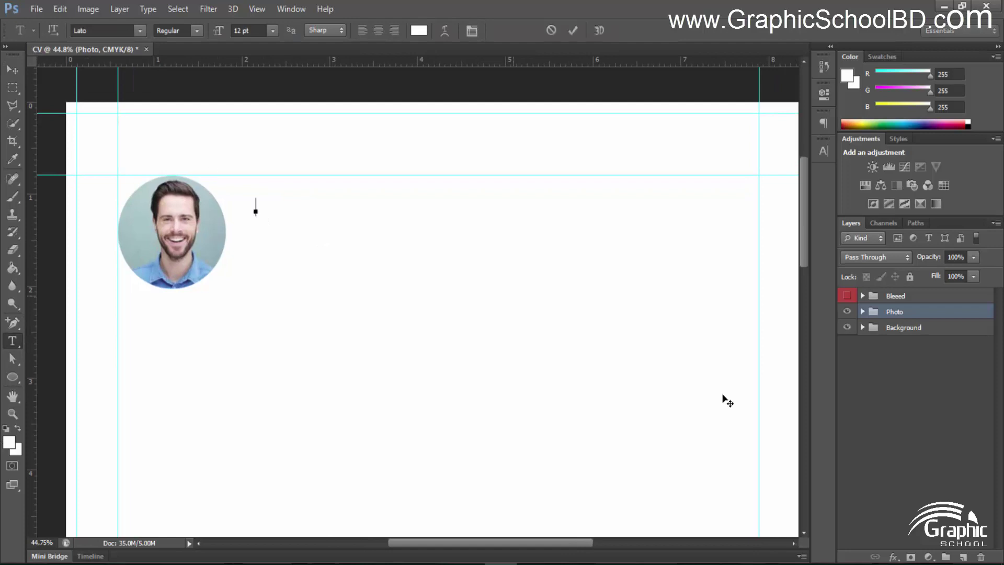
left_click(421, 31)
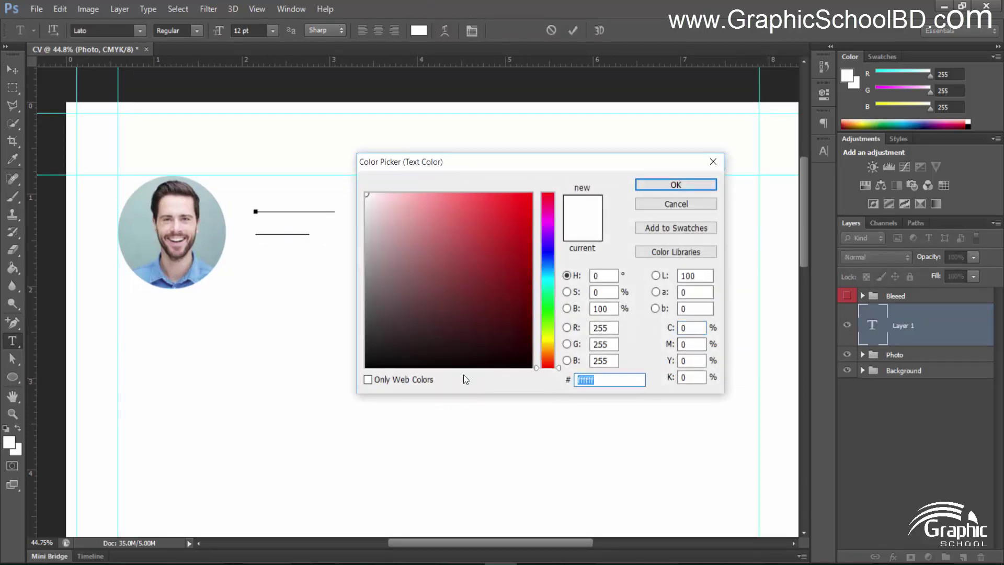
type("242424")
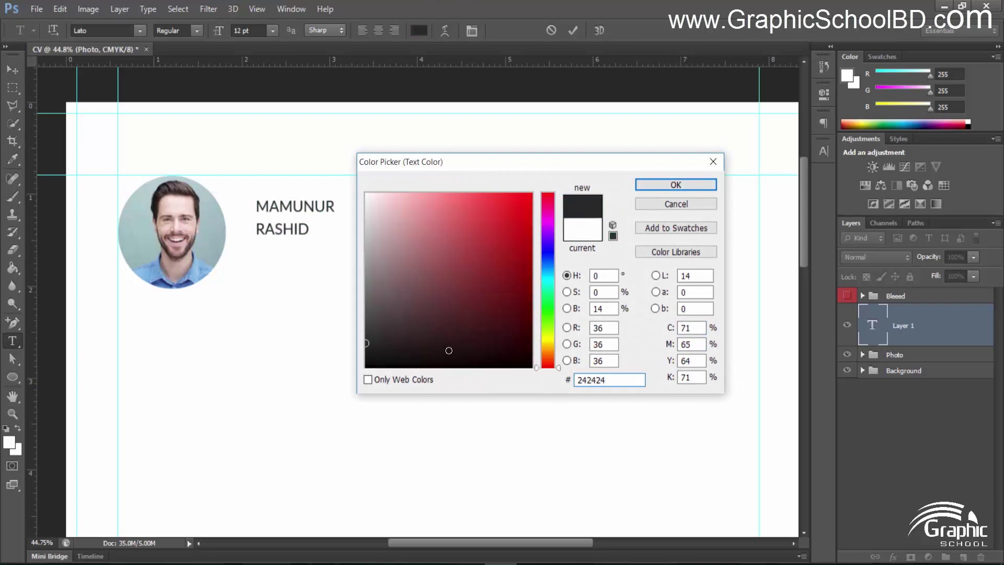
left_click(660, 185)
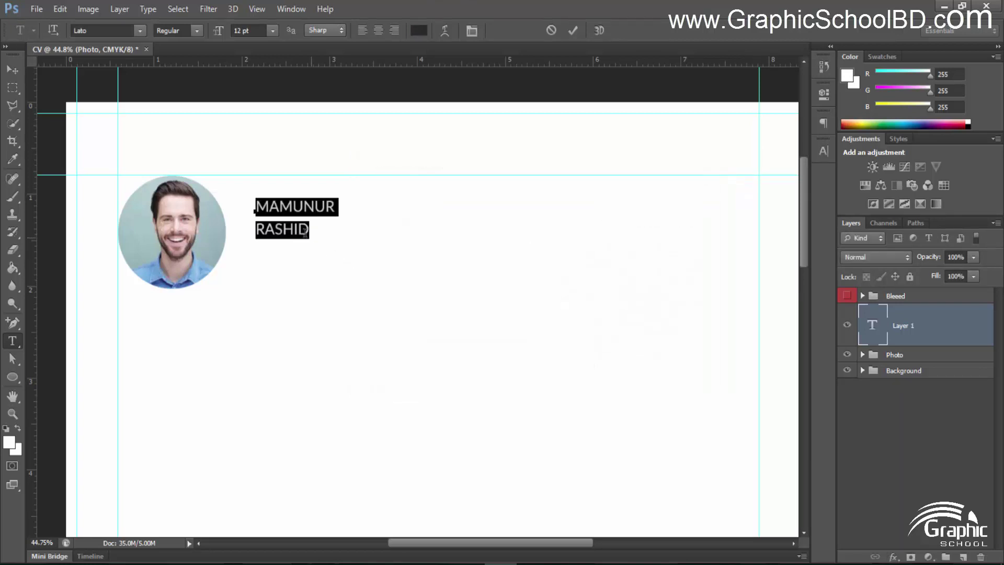
key("ctrl+a")
left_click(17, 69)
Scale the name text up to about 25 pt, keeping its upper-left corner in place
key("ctrl+t")
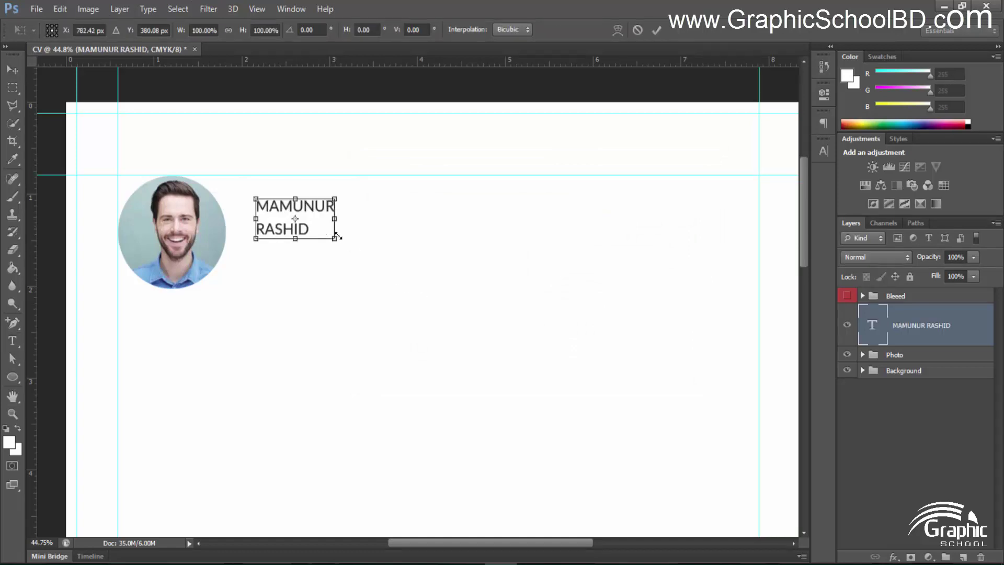
left_click_drag(334, 239, 429, 263)
key("Return")
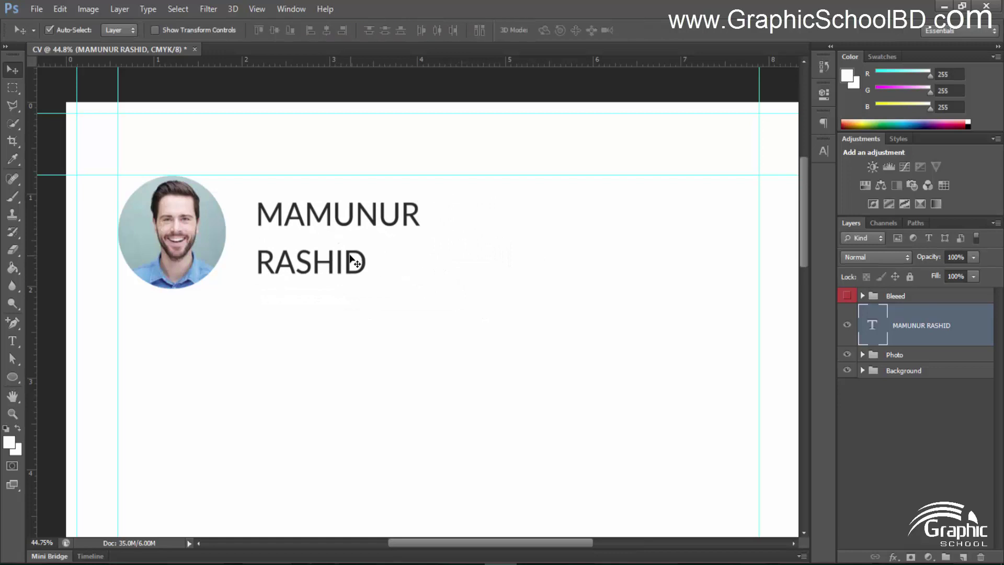
Set the leading of the two-line name text to 30 pt
key("t")
left_click(329, 251)
key("ctrl+a")
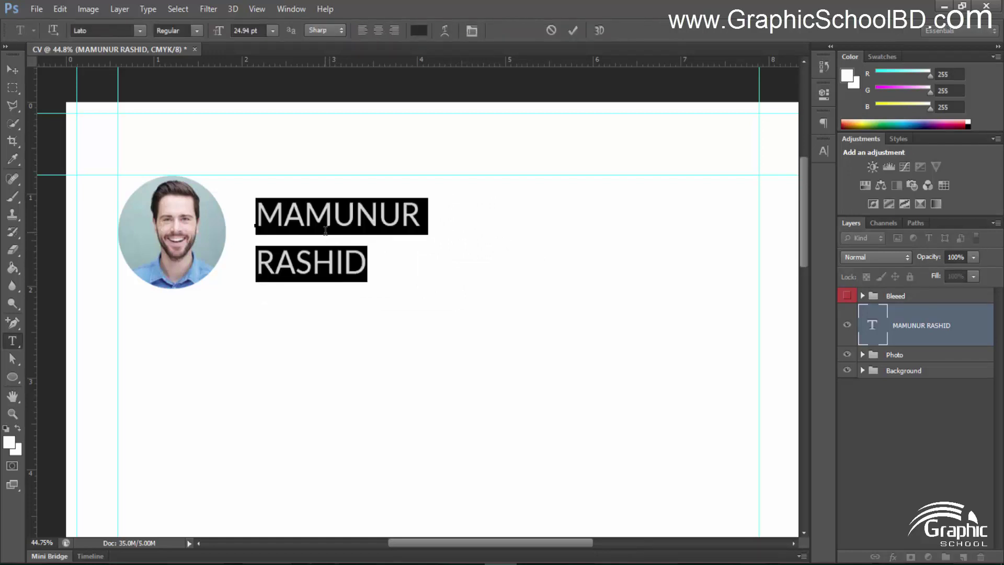
key("ctrl+t")
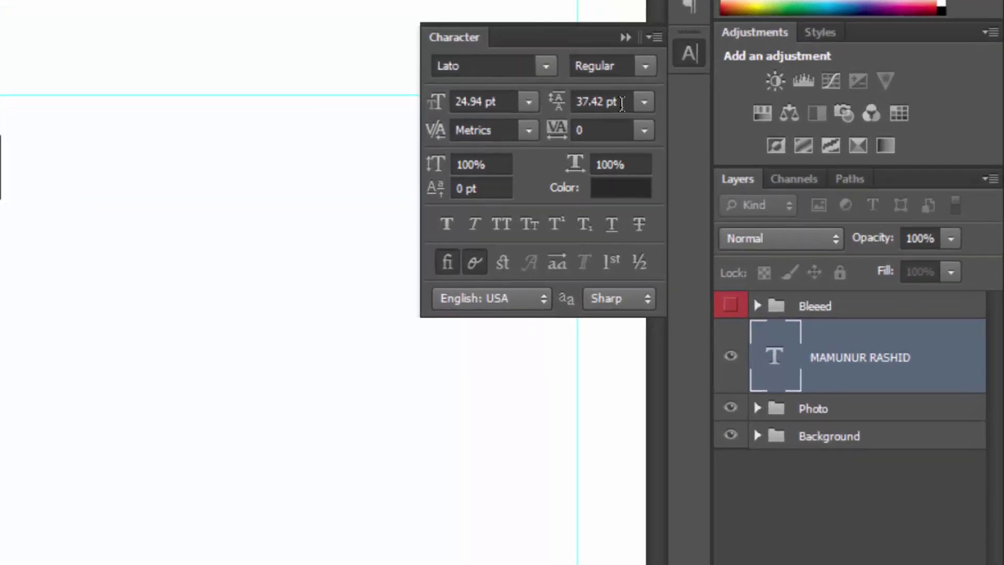
left_click(769, 178)
key("ctrl+a")
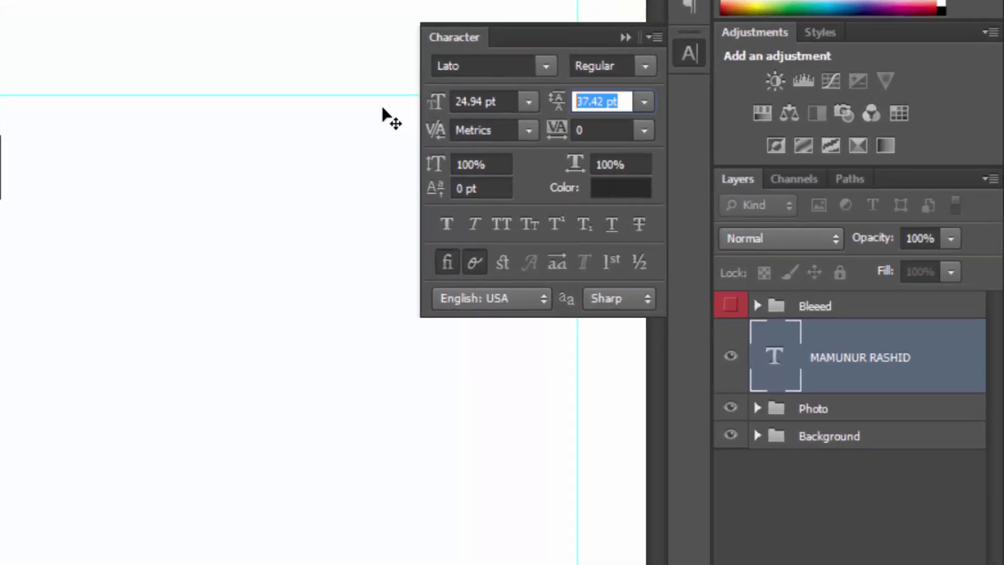
type("30")
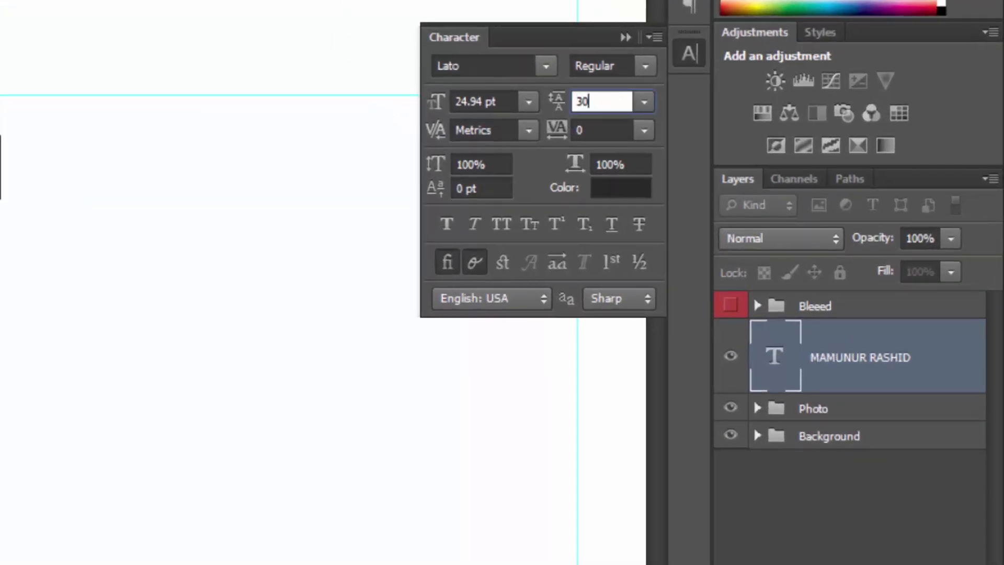
key("Return")
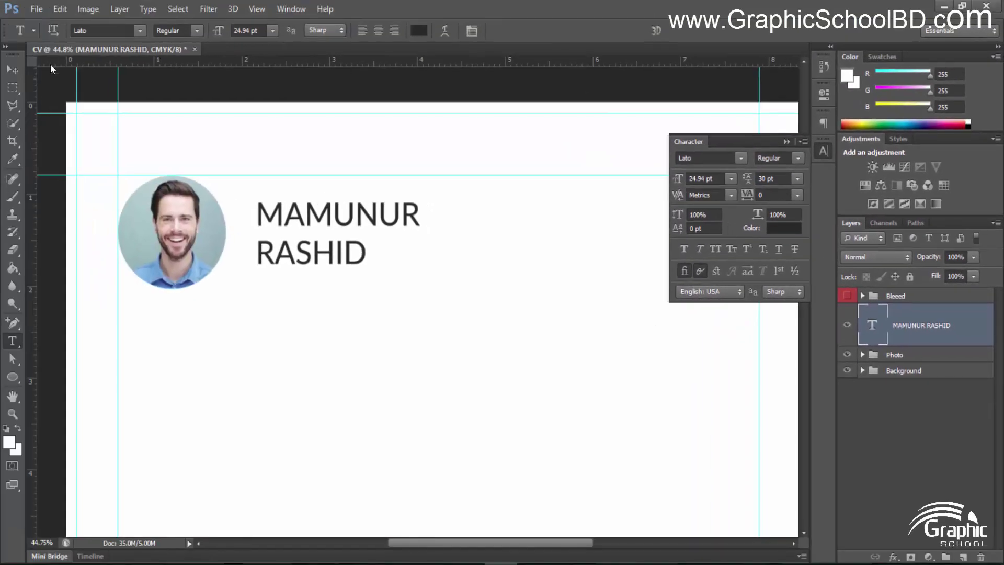
Nudge the name text up by about 27 px beside the photo
left_click(12, 70)
scroll(362, 286, "down", 4)
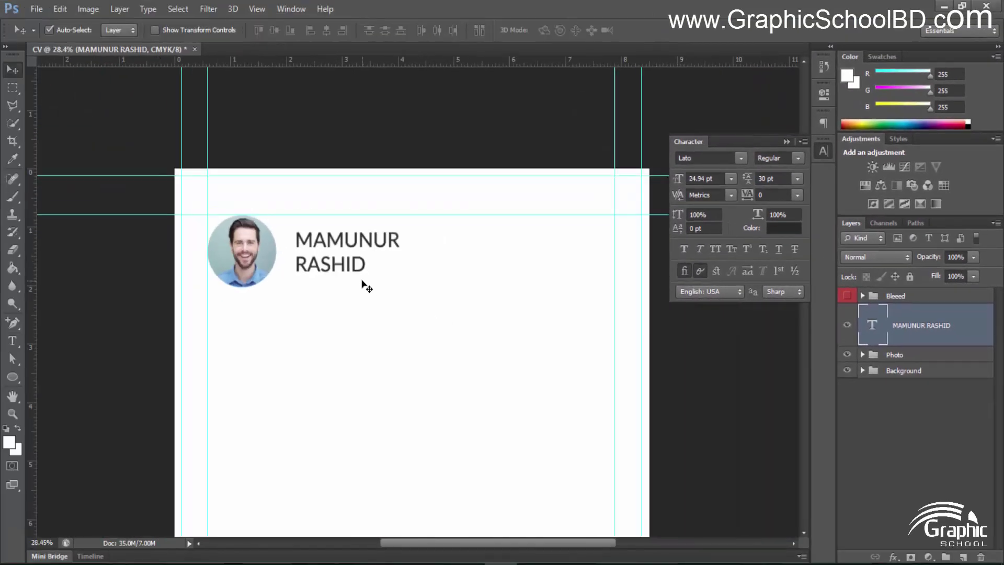
scroll(355, 275, "up", 4)
key("Up")
key("Up")
key("Up")
key("Up")
key("Up")
key("Up")
key("Up")
key("Up")
key("Up")
key("Up")
key("Up")
key("Up")
key("Up")
key("Up")
key("Up")
key("Up")
key("Up")
key("Up")
key("Up")
key("Up")
key("Up")
key("Up")
key("Up")
key("Up")
key("Up")
key("Up")
key("Up")
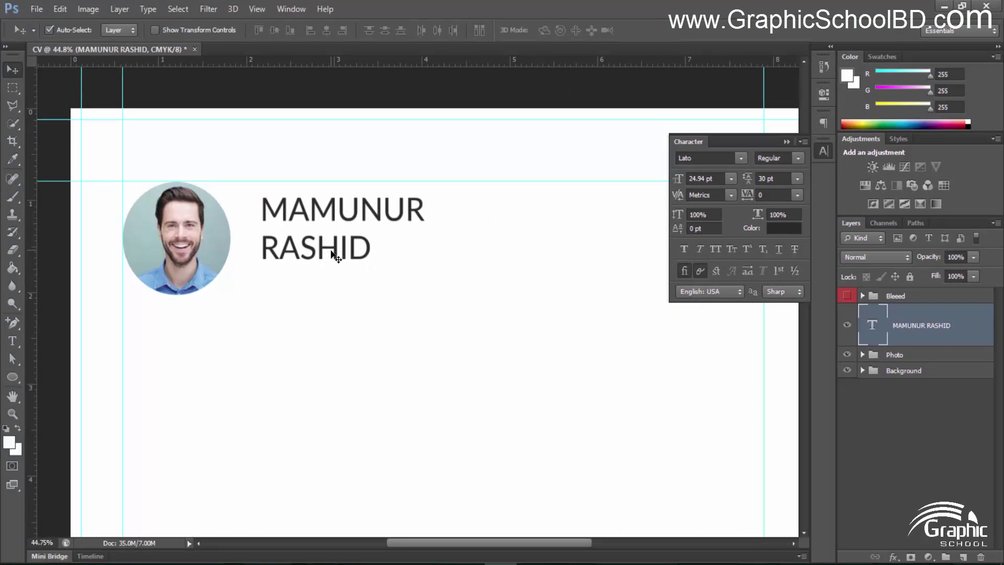
scroll(332, 254, "up", 2)
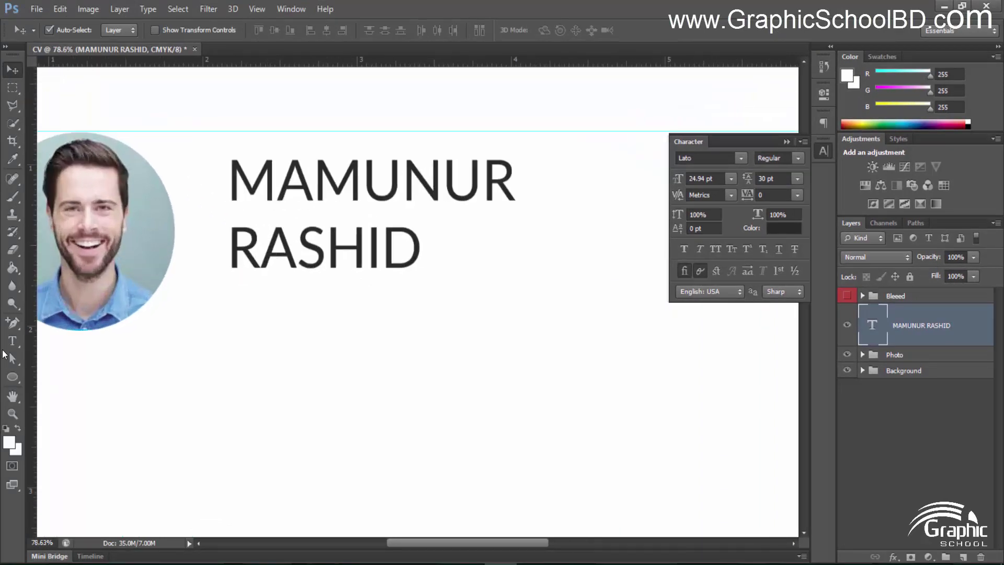
Add the job title "Graphic Designer" as a separate text line directly below the name, in Lato Regular 12 pt
left_click(13, 341)
left_click(234, 296)
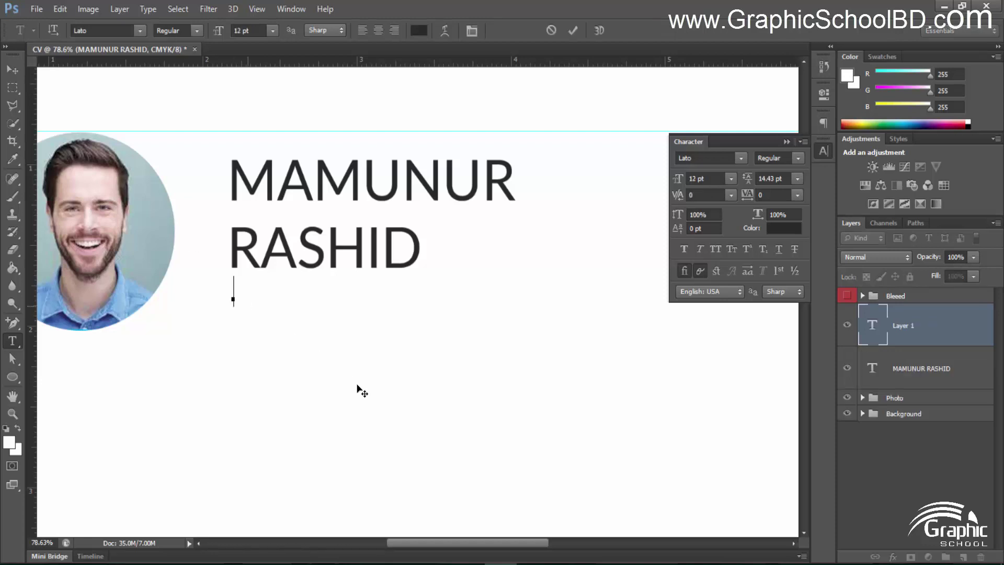
type("gRAPH")
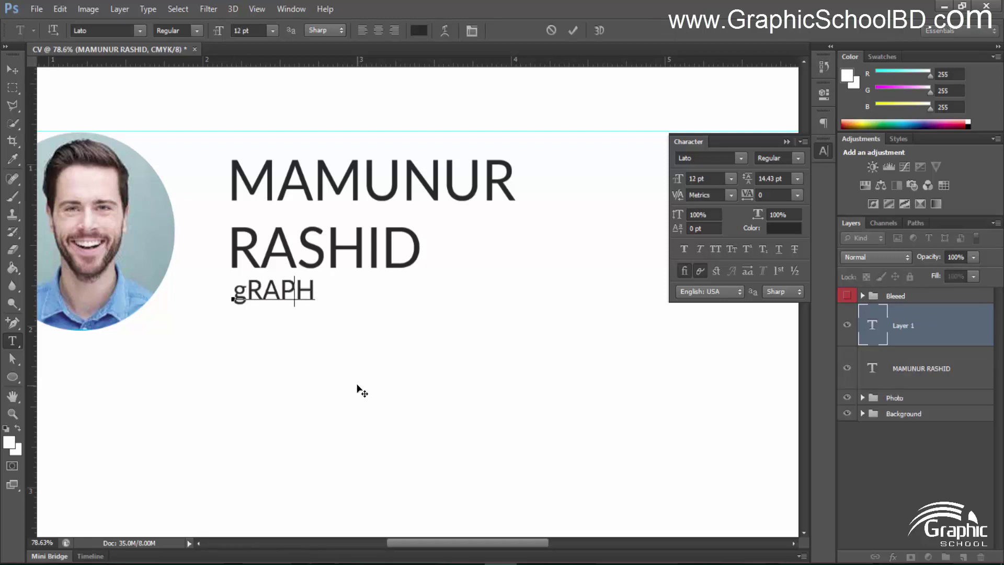
key("BackSpace")
key("BackSpace")
key("BackSpace")
key("BackSpace")
key("BackSpace")
key("Delete")
type("Graphi")
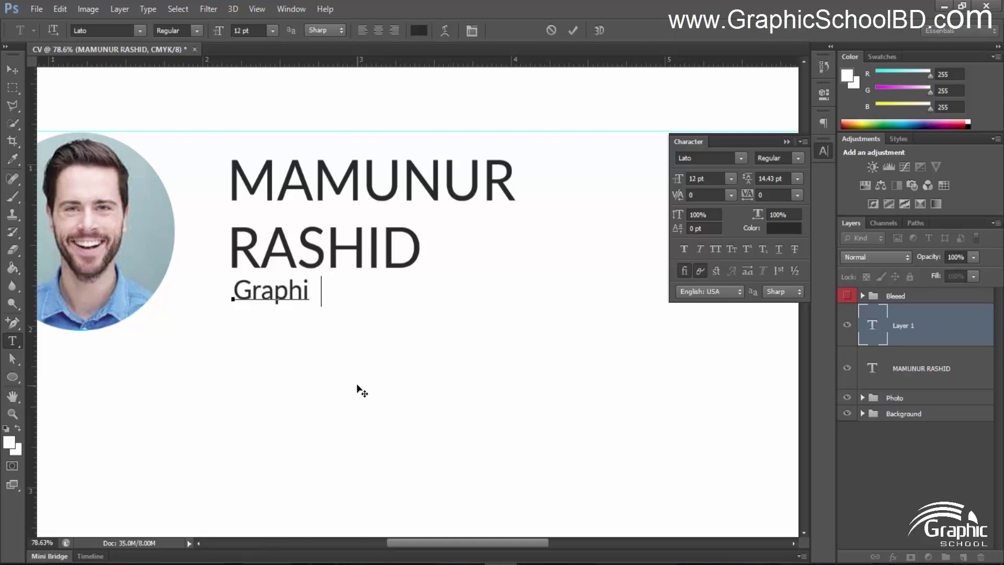
type("c Designer")
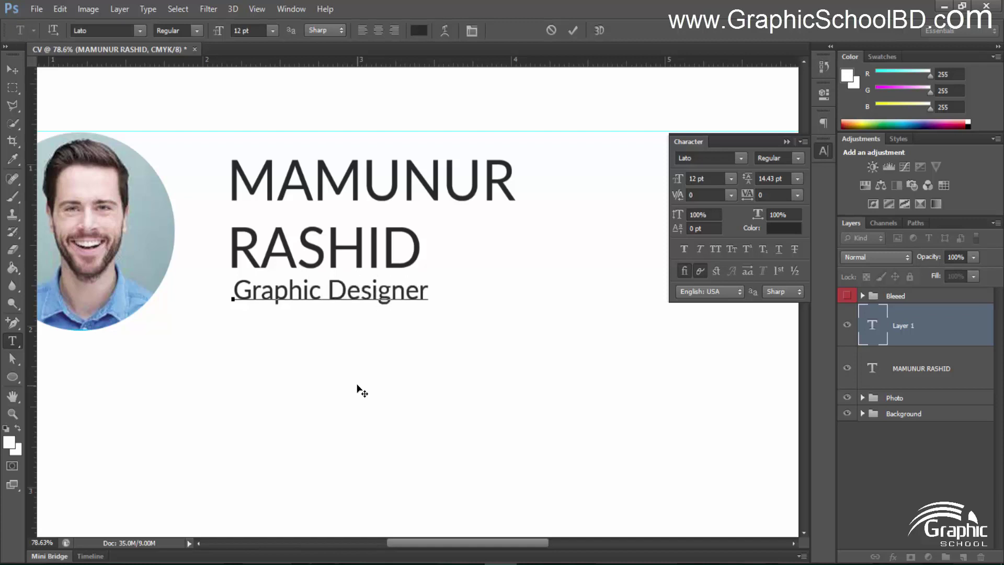
left_click(574, 30)
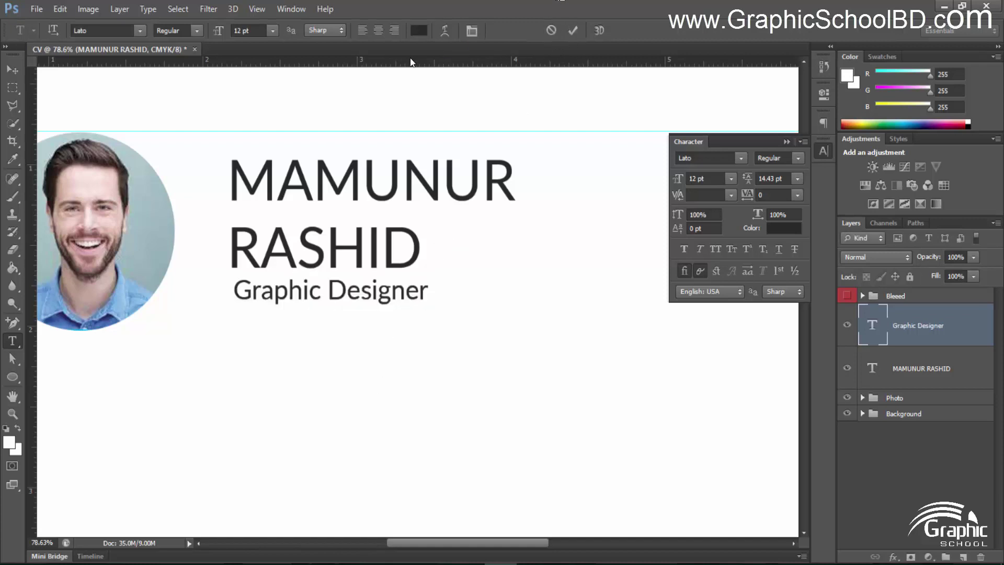
key("ctrl+s")
key("Escape")
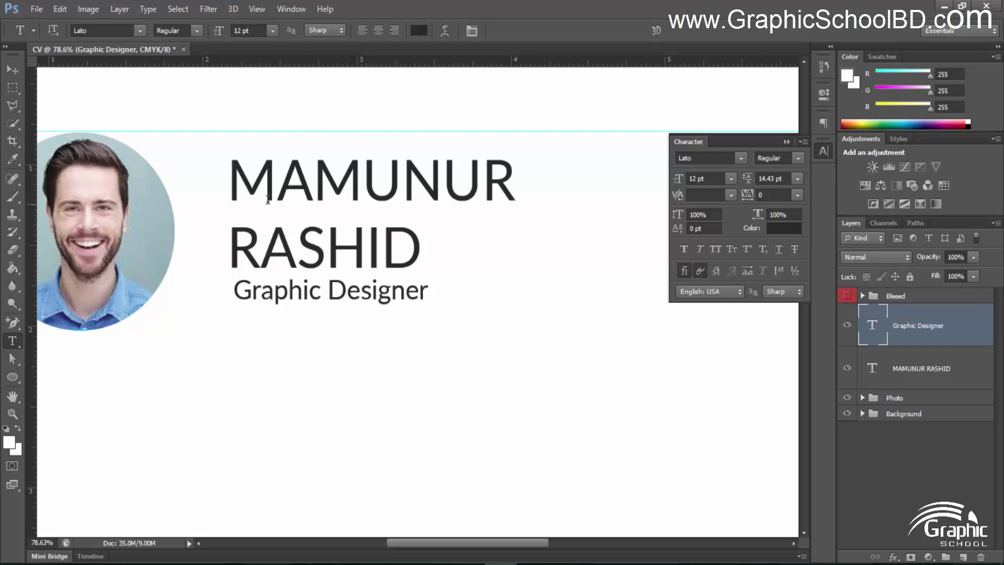
Set the font size of the two-line name text to 24 pt
left_click(310, 184)
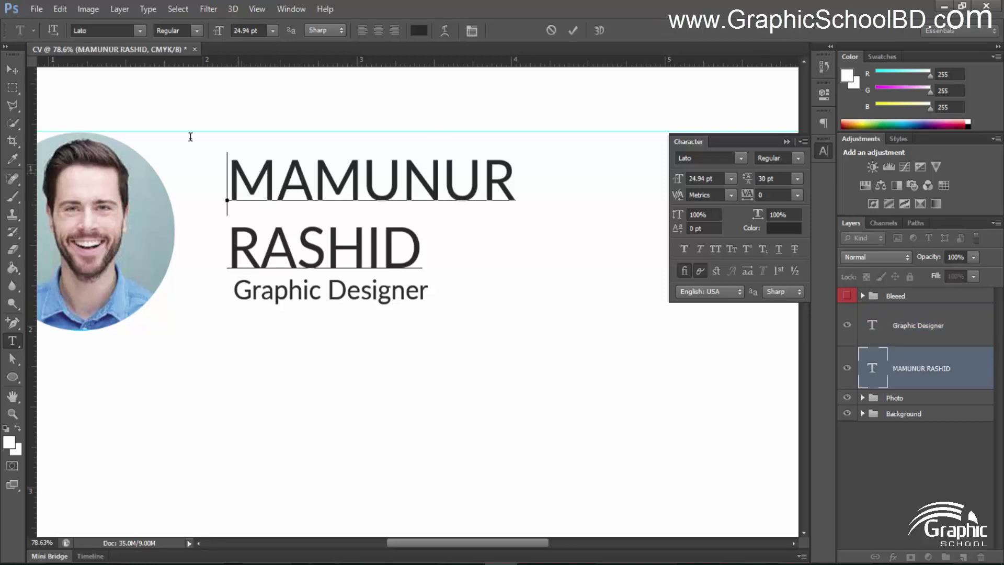
key("ctrl+a")
left_click(258, 31)
type("24")
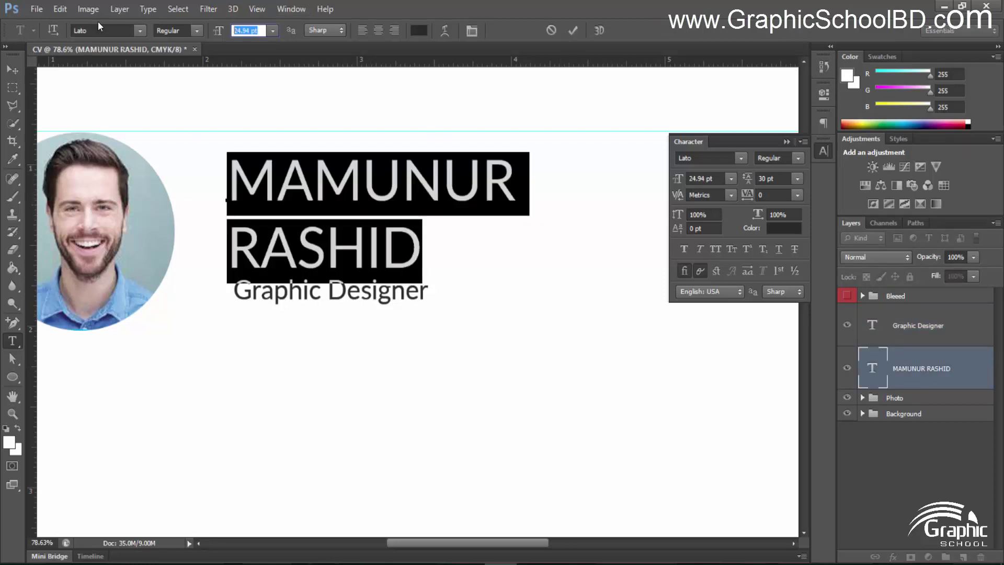
key("Return")
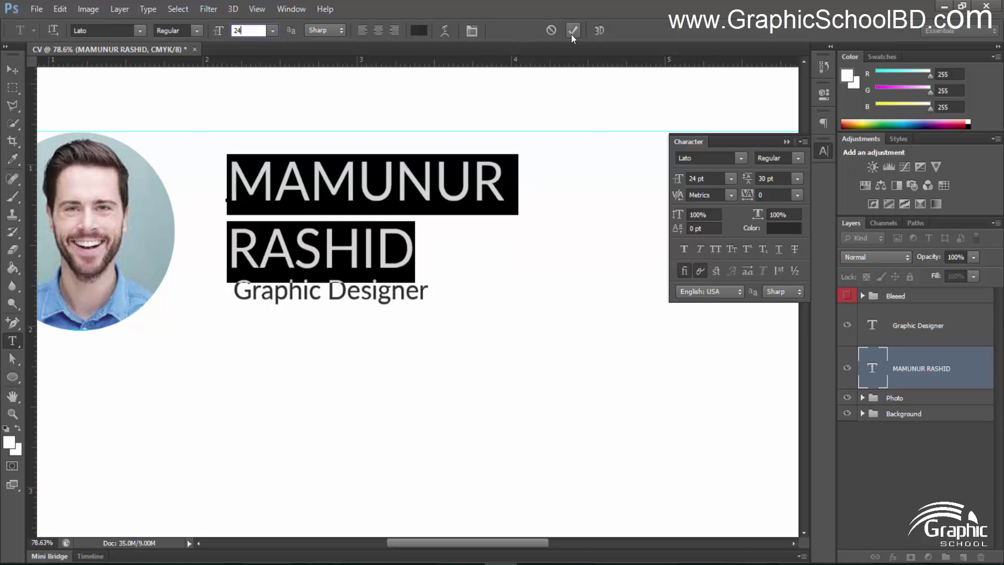
left_click(572, 32)
Set the "Graphic Designer" text to 8 pt and shift it slightly left to line up with the name's left edge
left_click(359, 287)
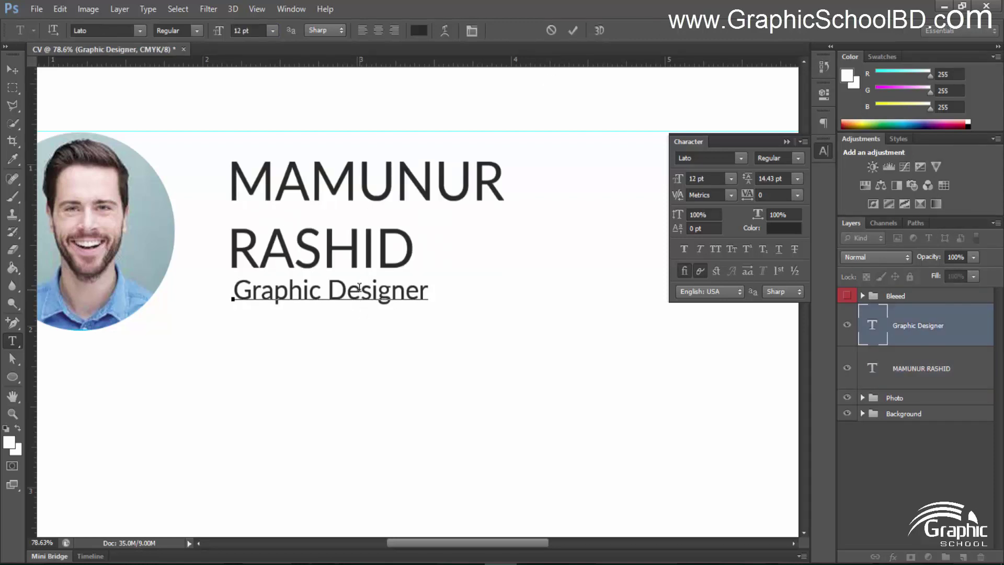
key("ctrl+a")
left_click(241, 29)
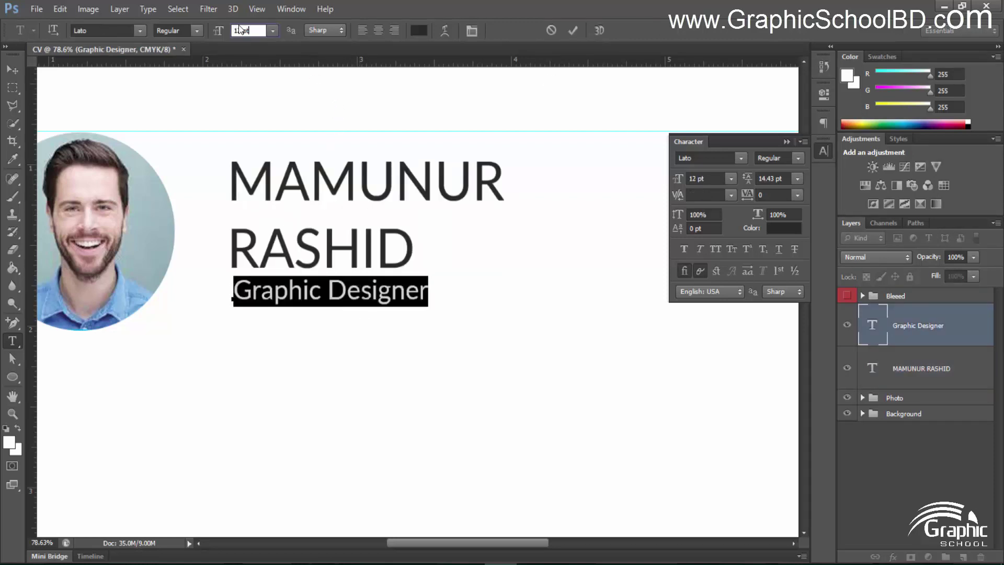
type("8")
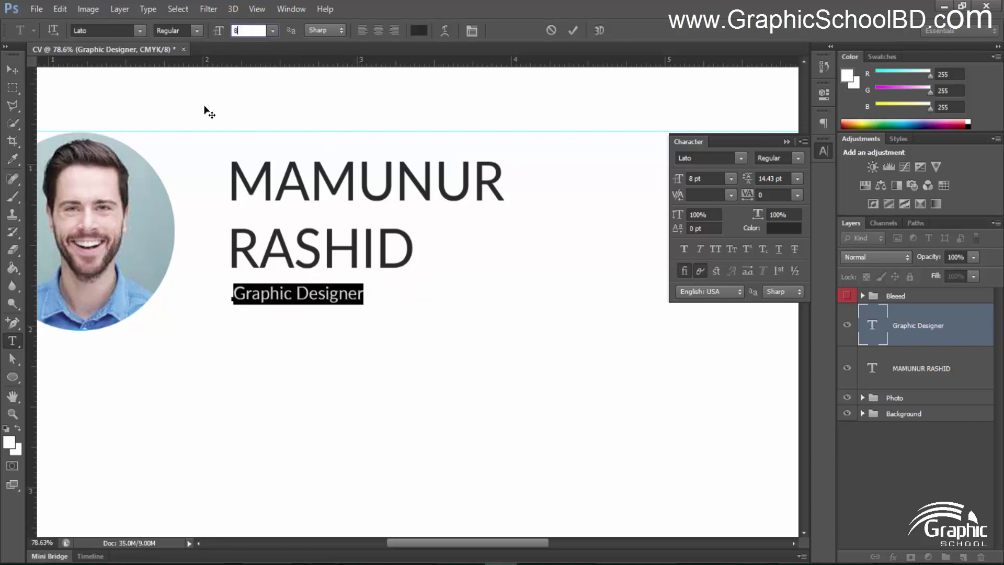
left_click(12, 69)
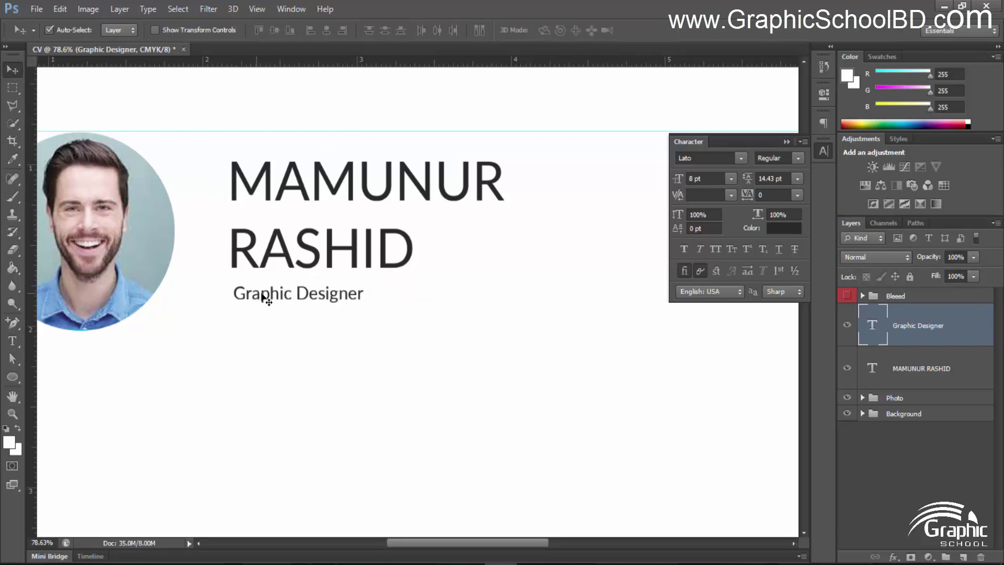
left_click_drag(268, 298, 262, 300)
Set the tracking of the whole two-line name text to 400
scroll(354, 314, "down", 4)
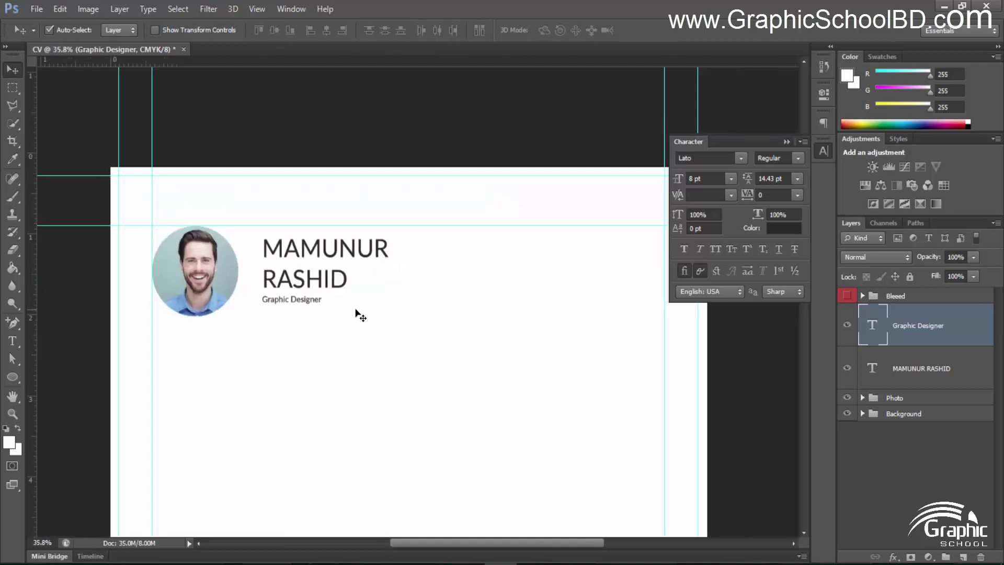
scroll(320, 308, "up", 2)
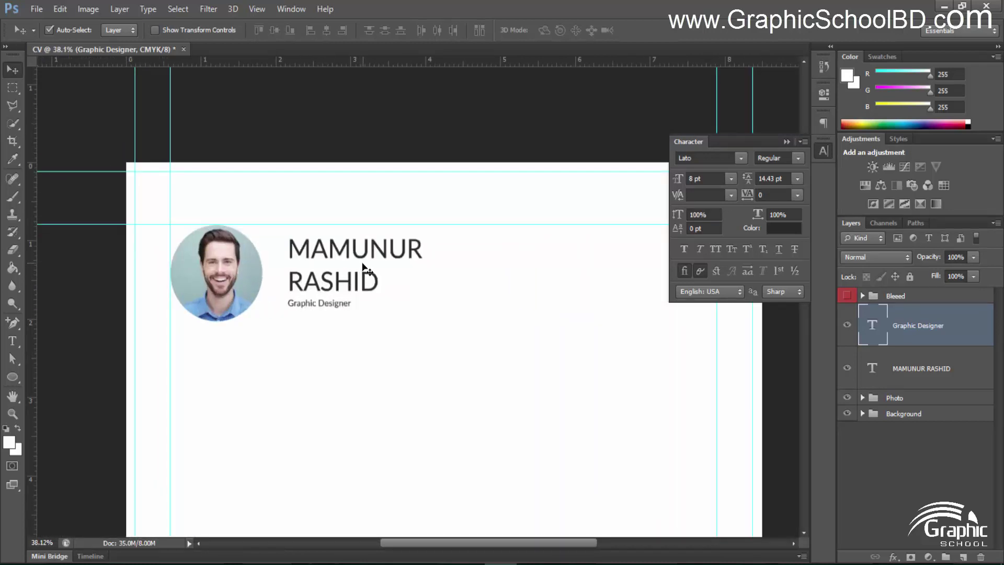
scroll(368, 268, "down", 2)
scroll(385, 282, "up", 3)
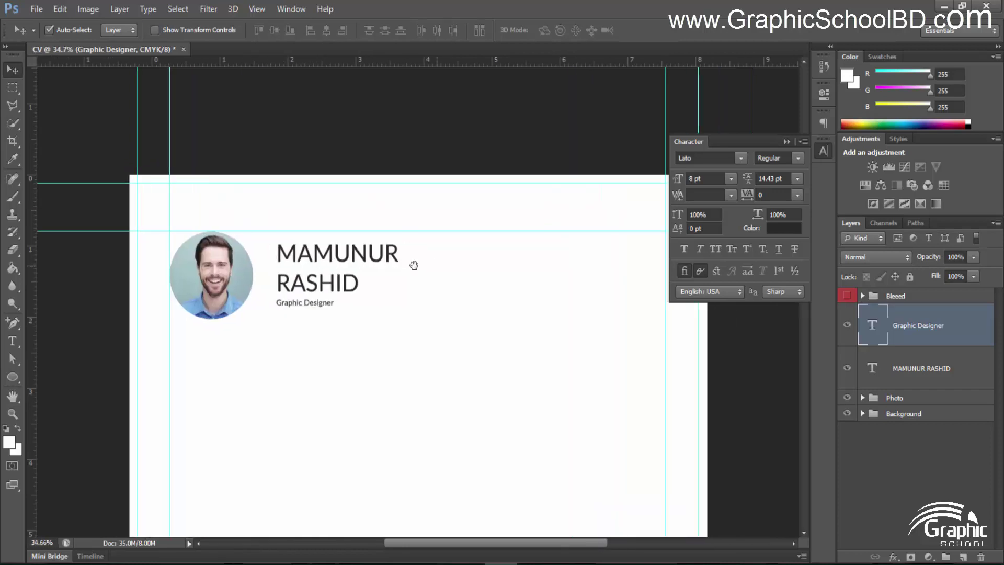
left_click_drag(405, 224, 404, 196)
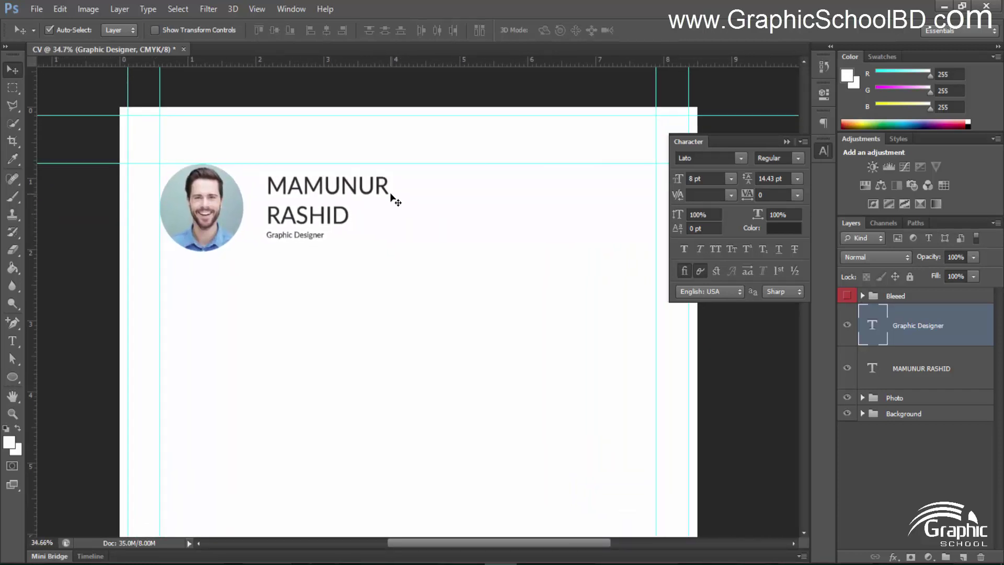
key("t")
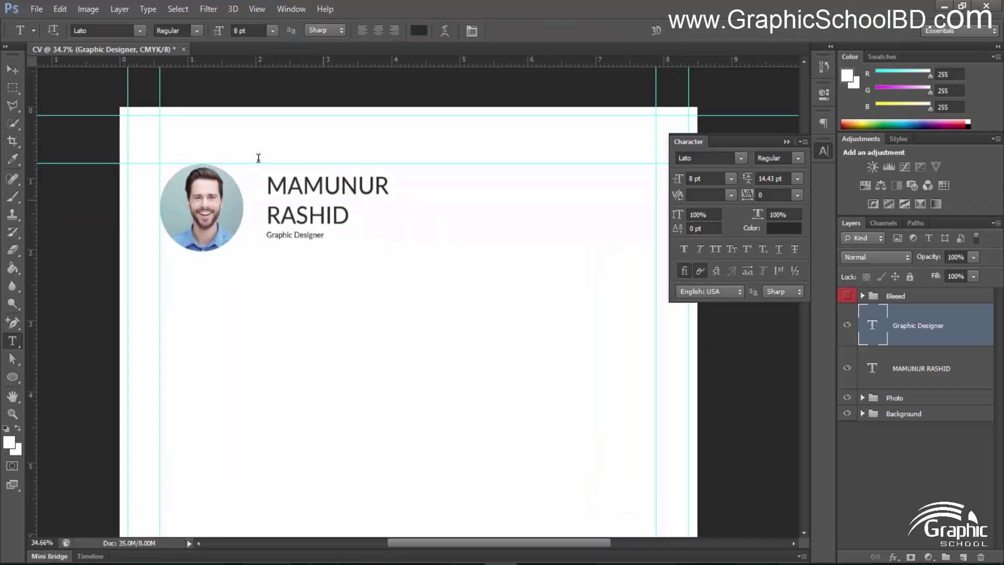
left_click(259, 159)
key("ctrl+a")
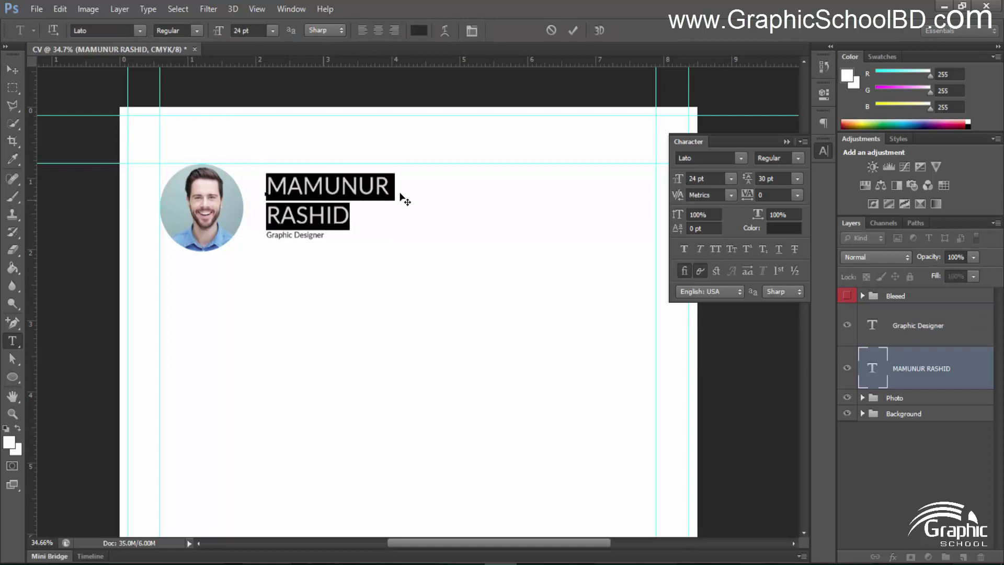
left_click(774, 194)
type("140")
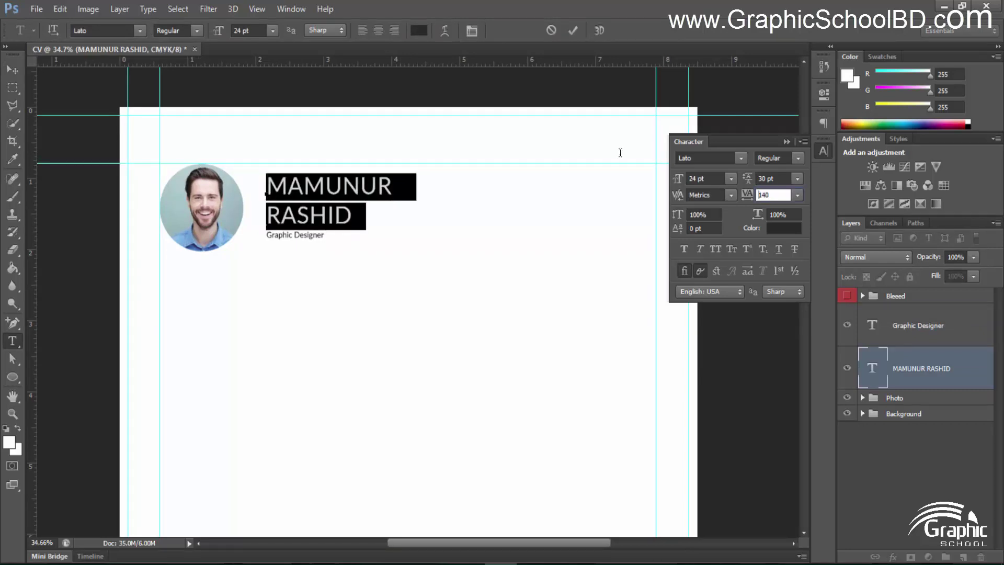
key("Up")
key("Up")
key("Up")
key("Up")
key("Up")
key("Up")
key("Up")
key("Up")
key("Up")
key("Up")
key("Up")
key("Up")
key("Up")
key("Up")
key("Up")
key("Up")
key("Up")
key("Up")
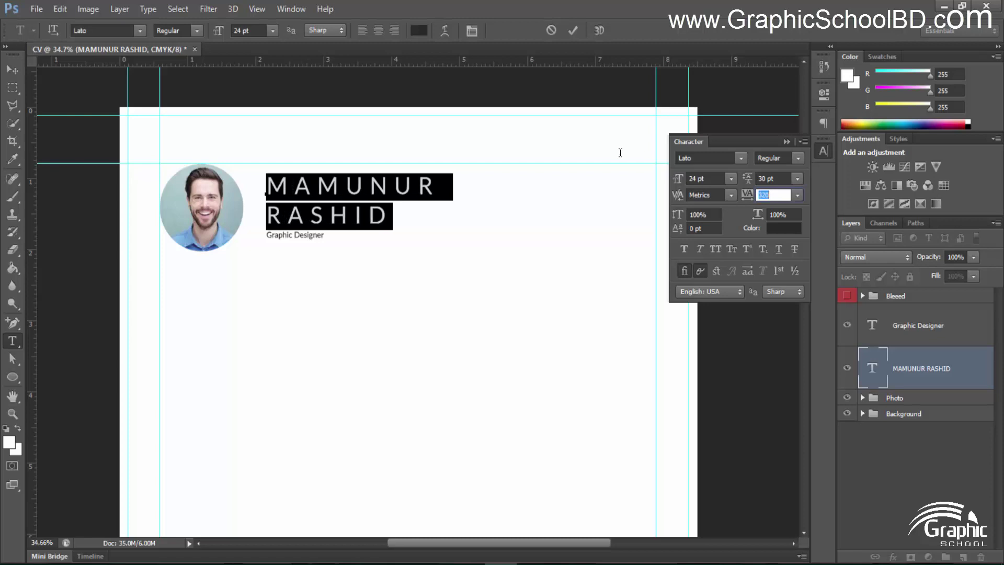
key("Up")
key("Up")
key("Up")
key("Up")
key("Up")
key("Up")
key("Up")
key("Up")
left_click(570, 31)
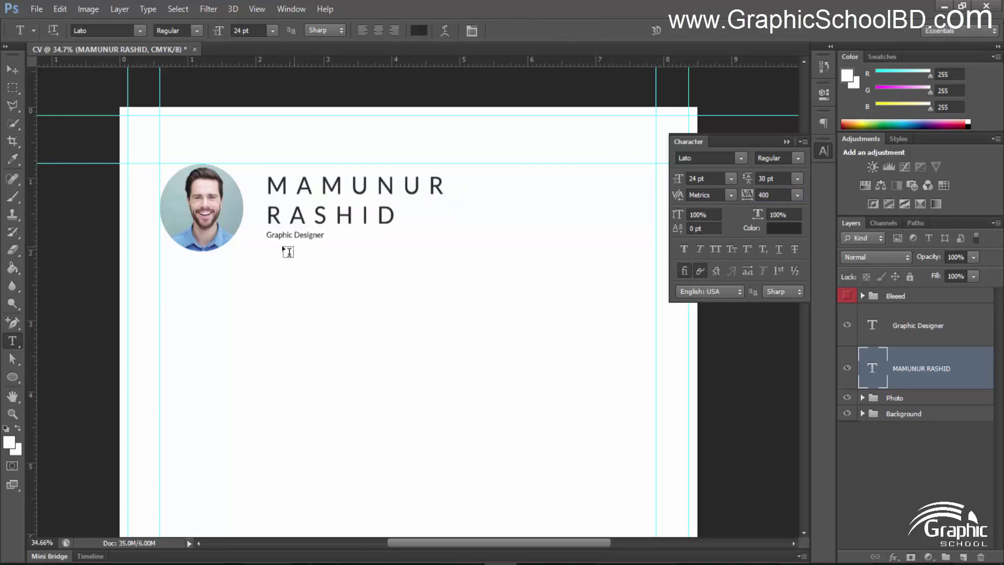
Widen the tracking of the "Graphic Designer" text to 580 so it spans about the width of the name's second line
left_click(294, 235)
key("ctrl+a")
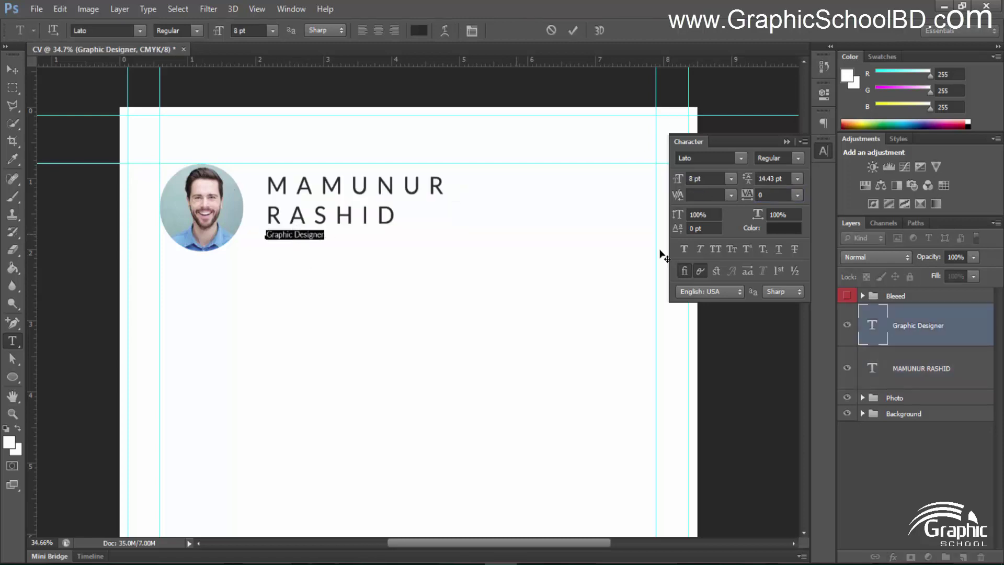
left_click(769, 195)
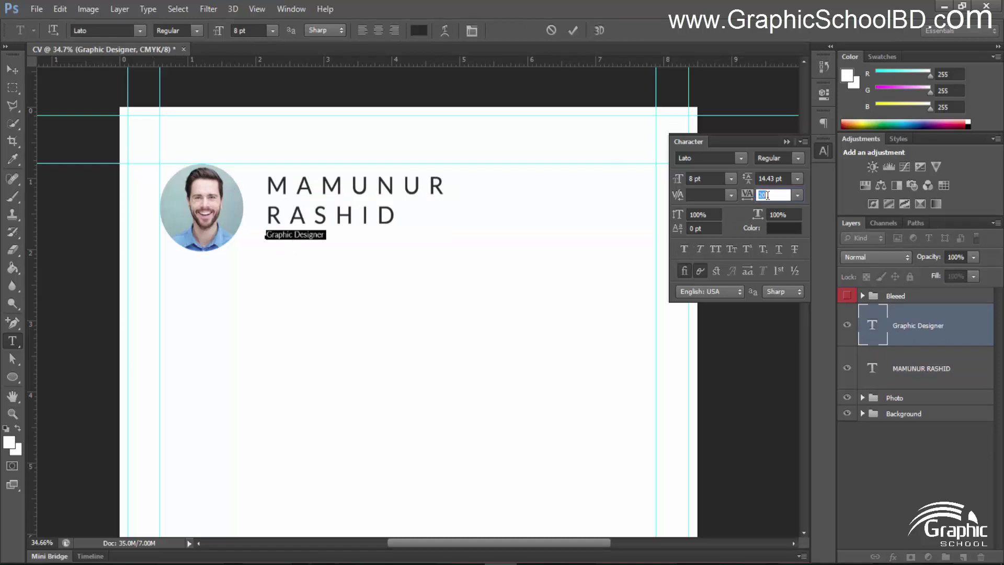
key("Up")
key("Up")
key("Up")
key("Up")
key("Up")
key("Up")
key("Up")
key("Up")
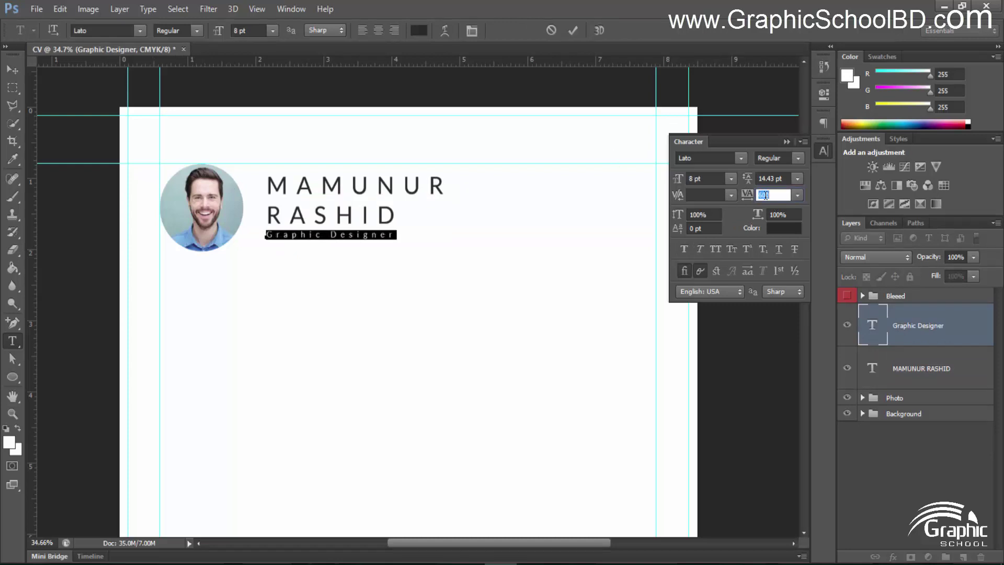
key("Up")
key("Up")
key("Up")
key("Up")
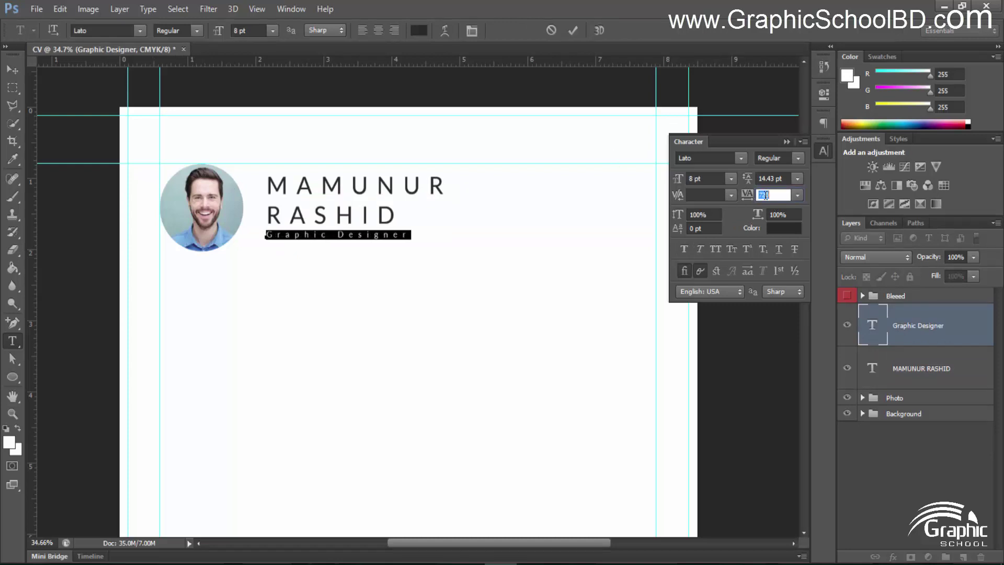
key("Down")
key("Down")
key("Down")
key("Down")
key("Down")
key("Down")
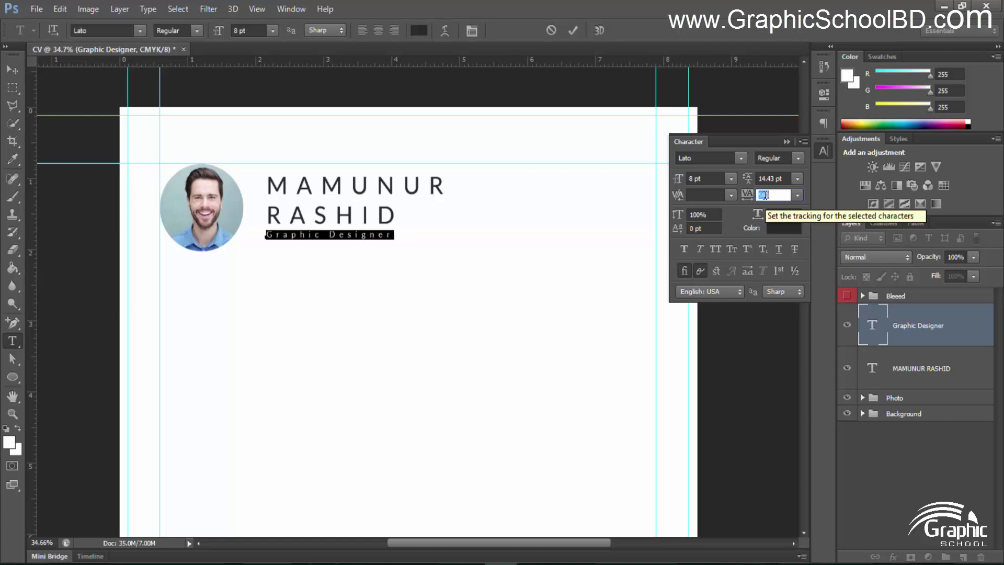
left_click(574, 30)
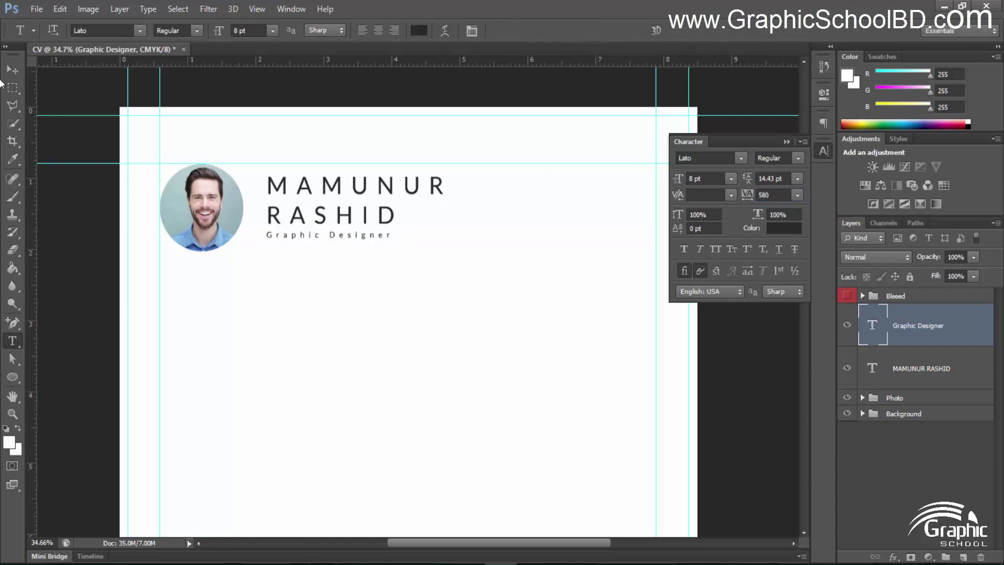
Recolour the "Graphic Designer" text to pure cyan with CMYK values 100, 0, 0, 0
left_click(349, 235)
key("ctrl+a")
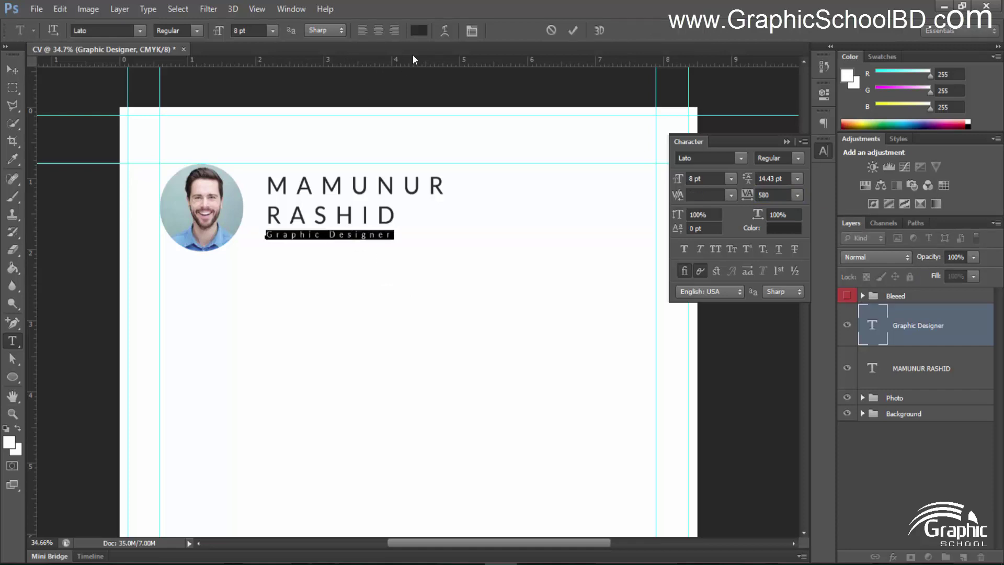
left_click(416, 30)
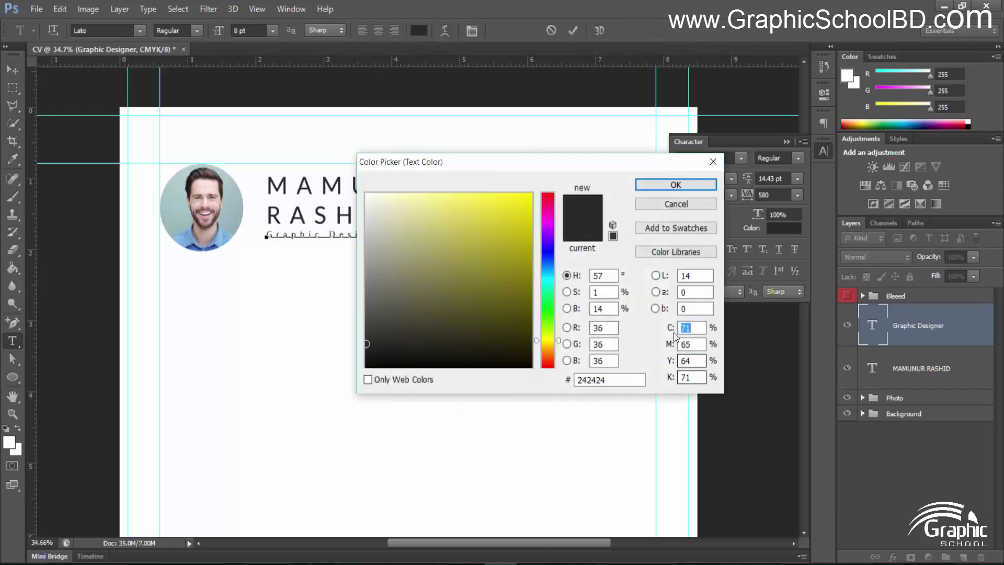
type("100")
key("Tab")
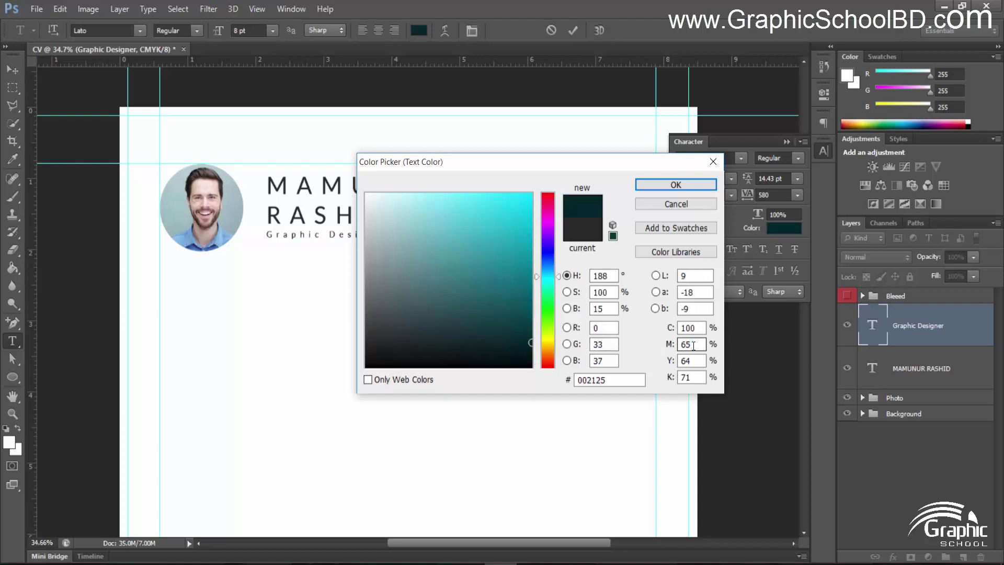
type("0")
key("Tab")
type("0")
key("Tab")
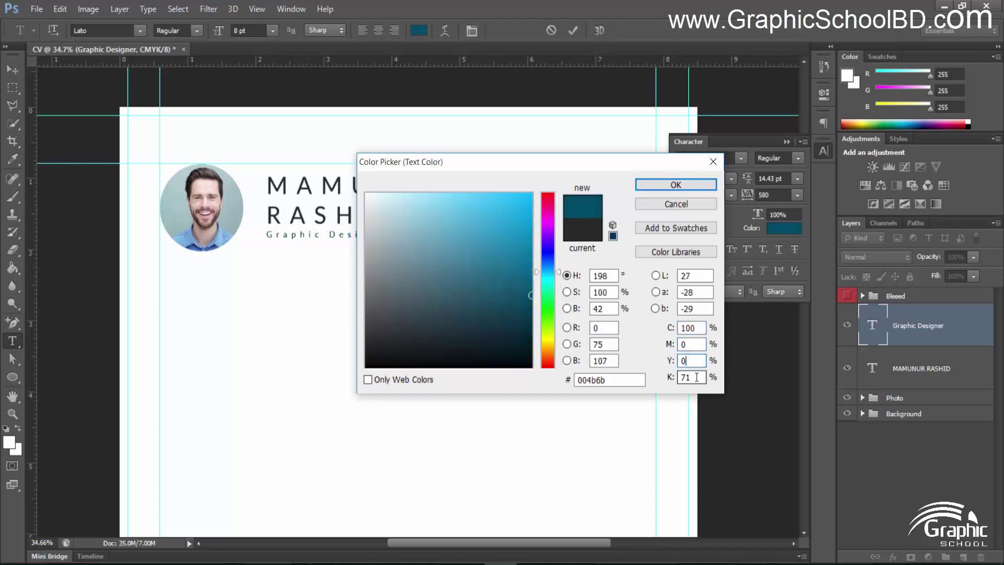
type("0")
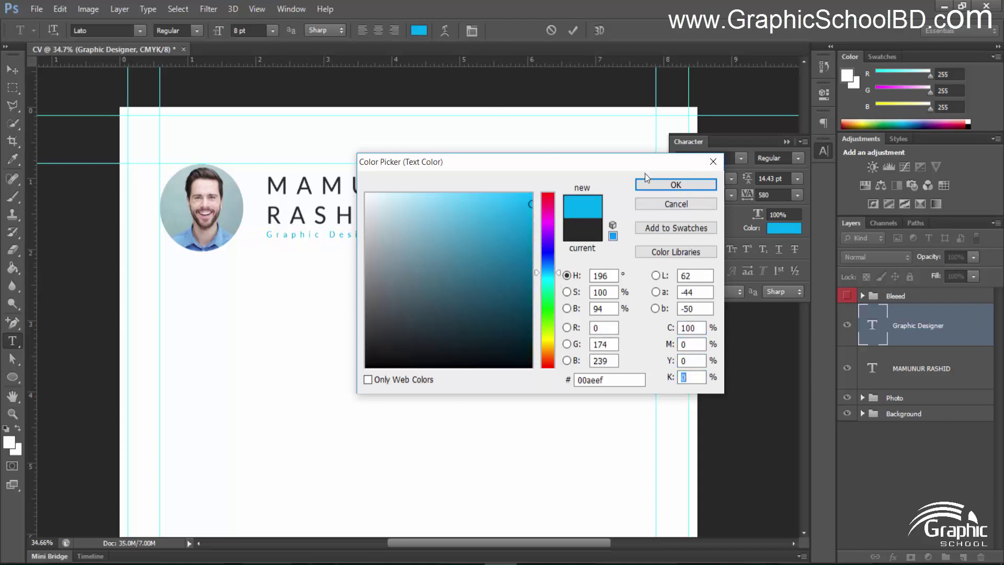
left_click(649, 184)
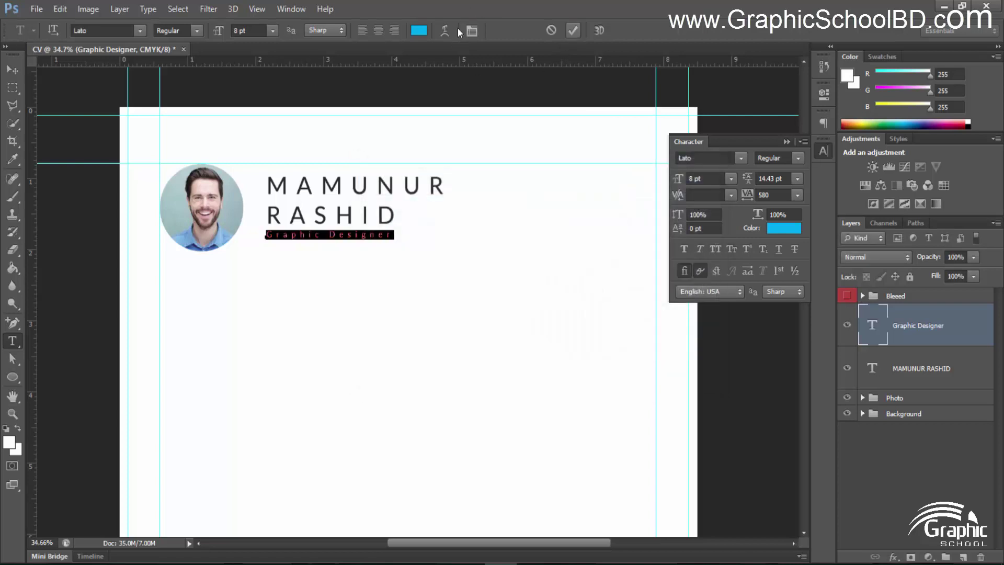
left_click(574, 30)
left_click(12, 70)
scroll(355, 265, "down", 1)
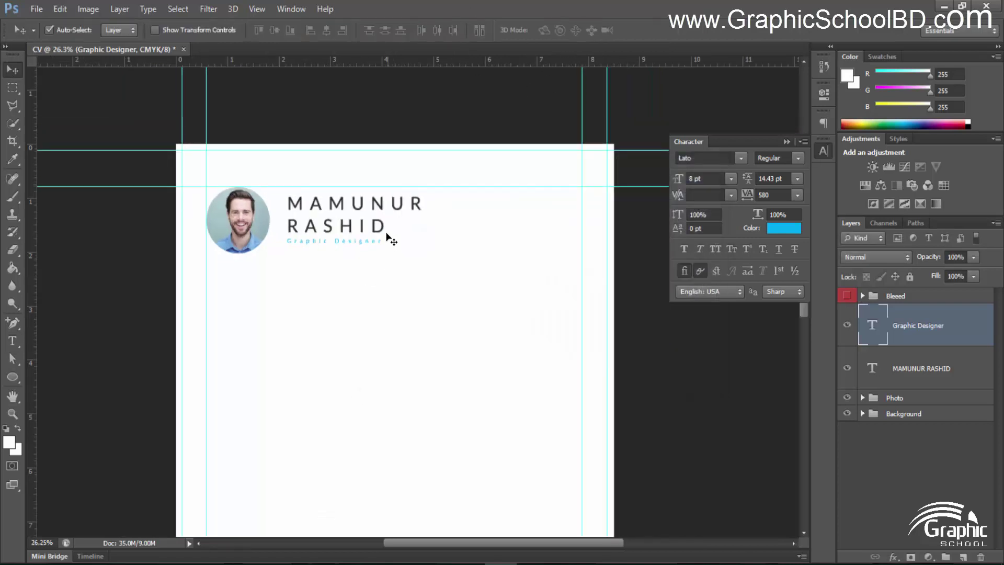
Inspect the styled name and job title in the header at several magnifications and collapse the Character settings
scroll(388, 237, "up", 2)
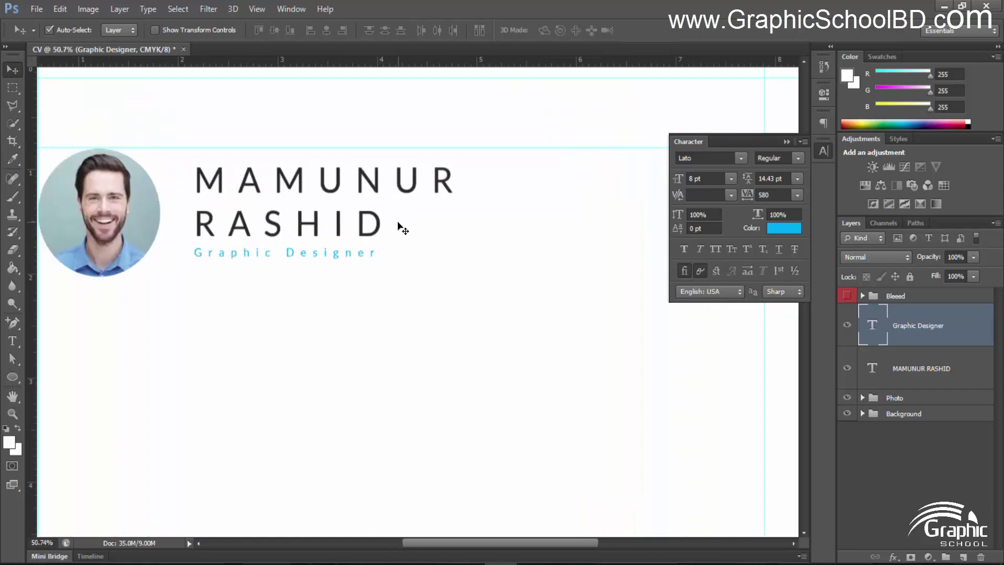
scroll(416, 319, "down", 1)
scroll(416, 326, "down", 1)
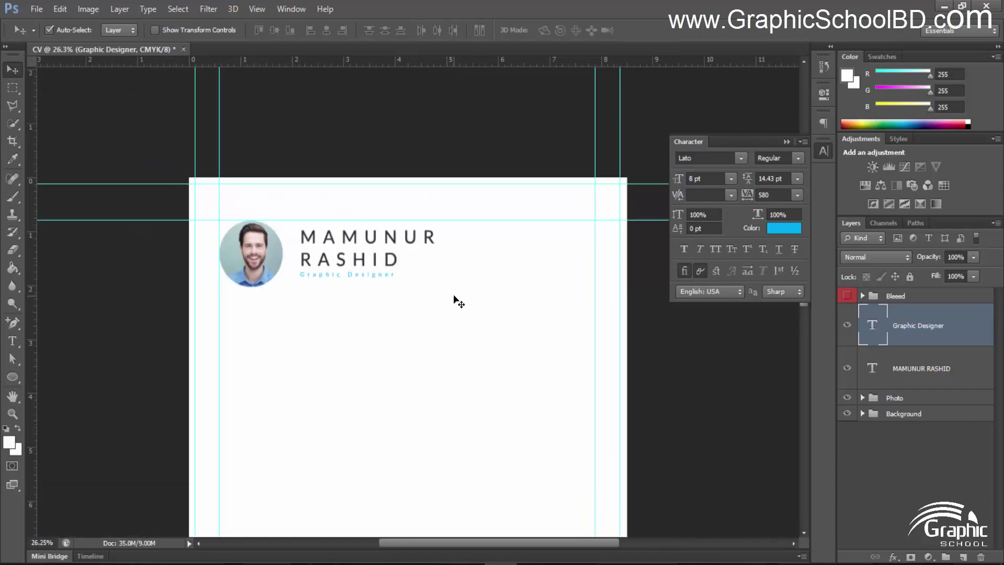
scroll(454, 298, "down", 1)
scroll(426, 160, "up", 1)
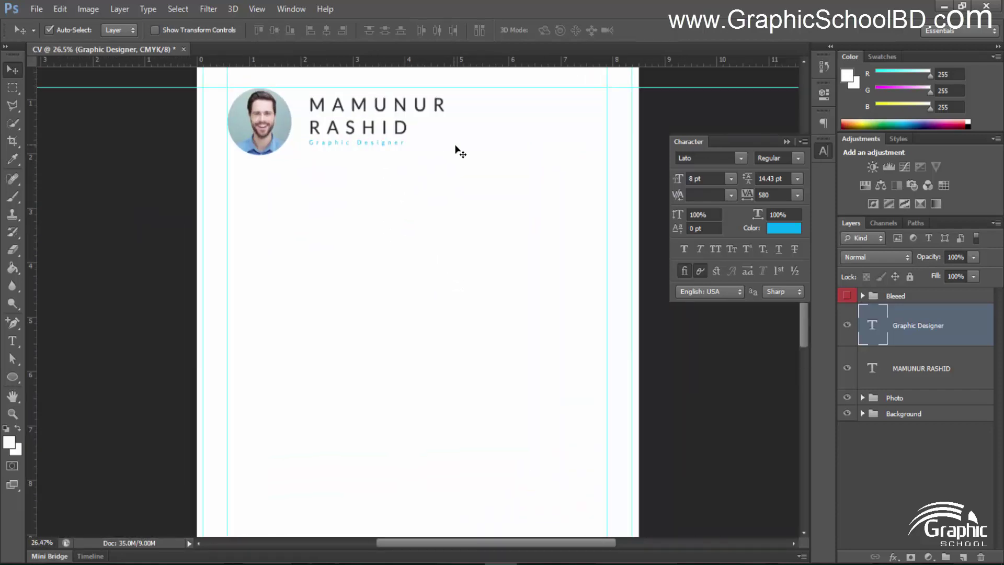
scroll(460, 152, "up", 2)
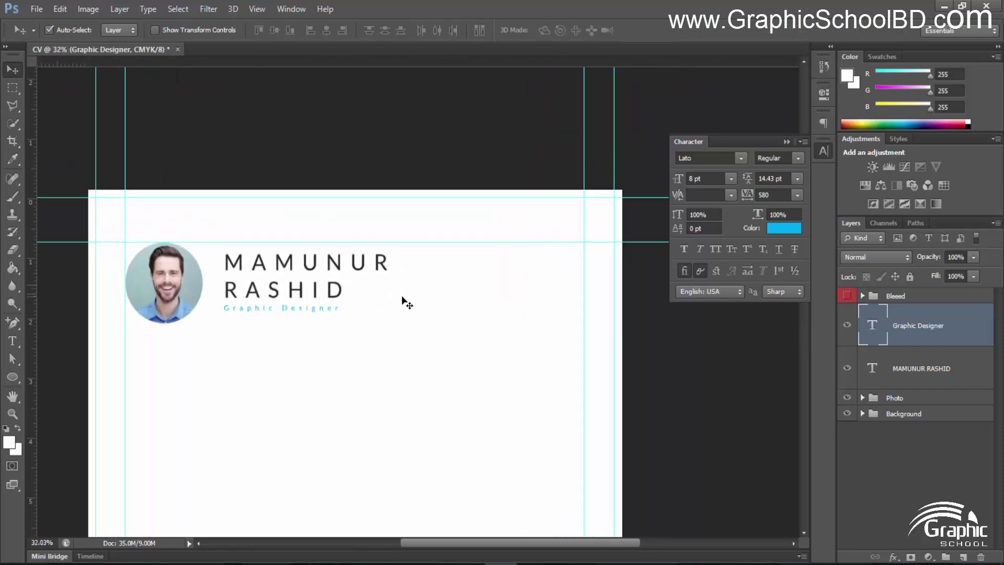
scroll(403, 298, "up", 4)
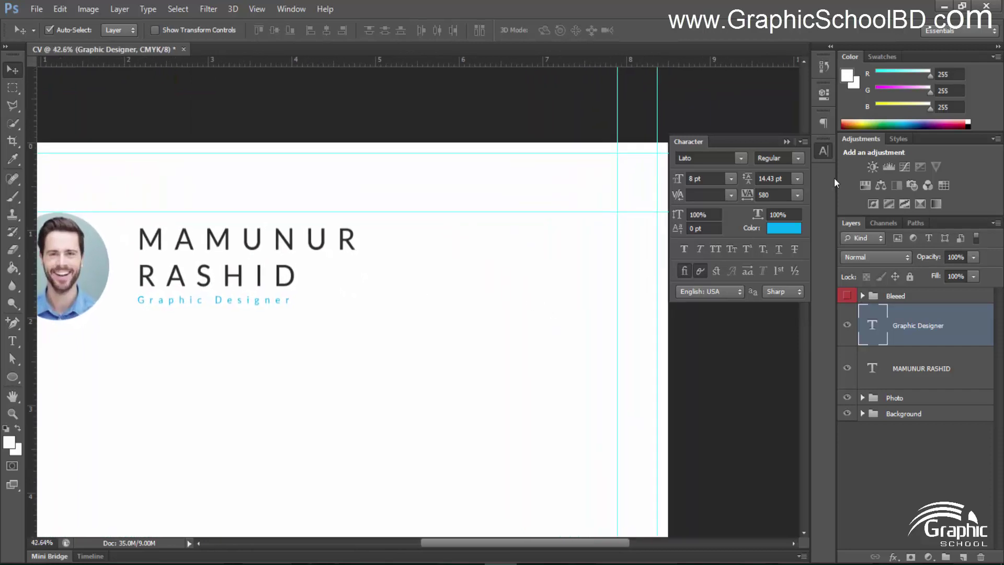
left_click(629, 121)
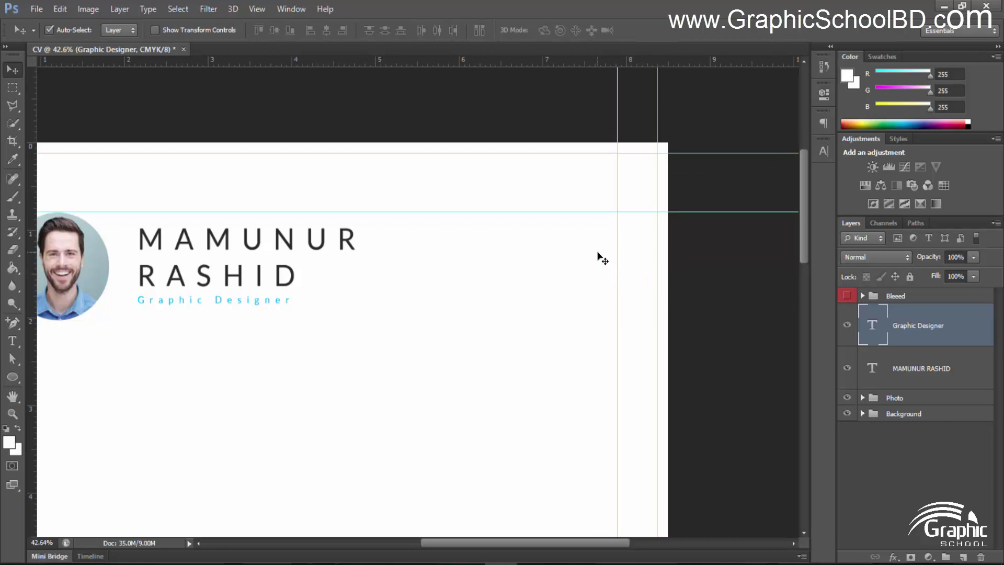
scroll(564, 232, "up", 1)
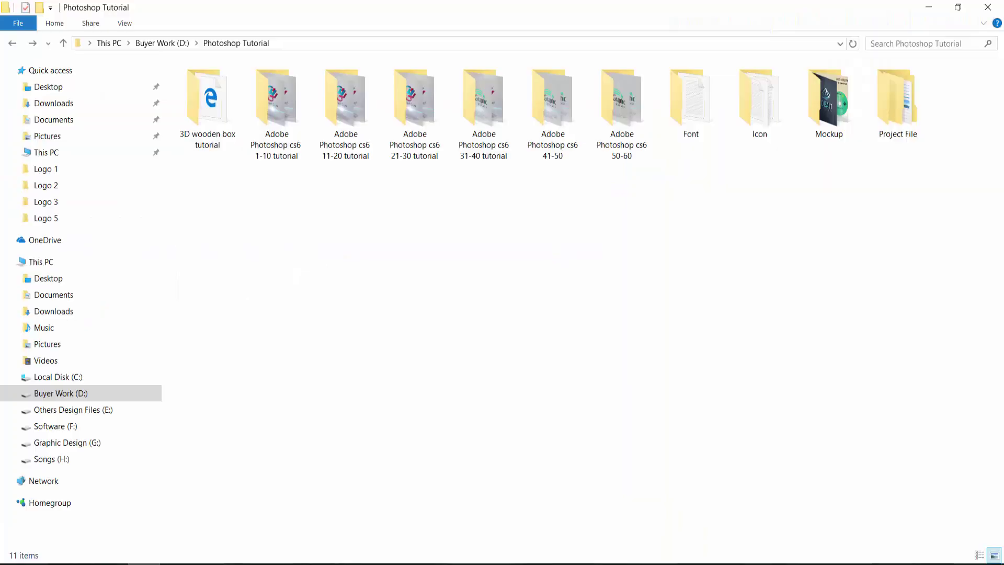
Switch to File Explorer and open the facebook-3 and linkedin-3 icons from the Icon folder's Facebook and Linkedin subfolders
double_click(770, 127)
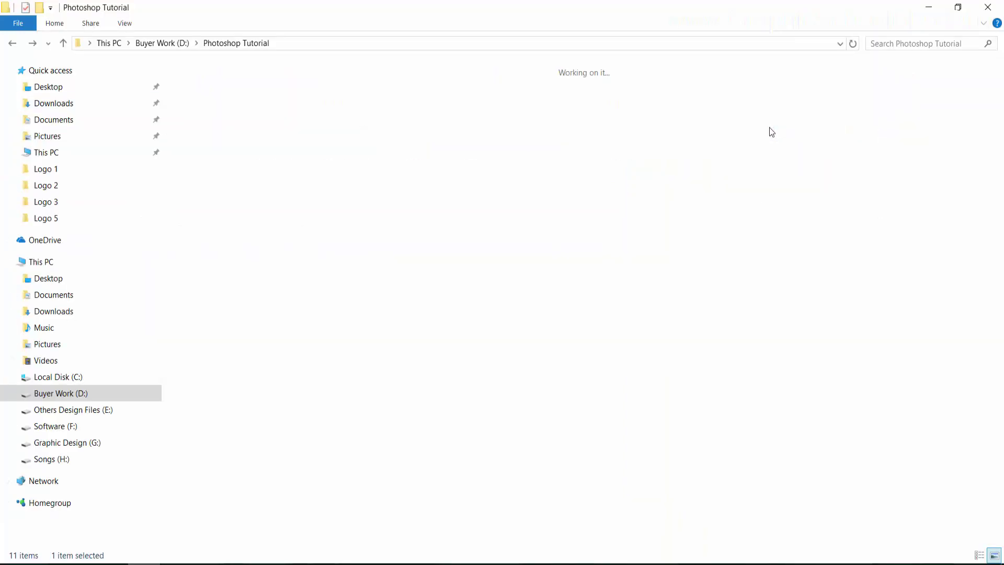
double_click(341, 110)
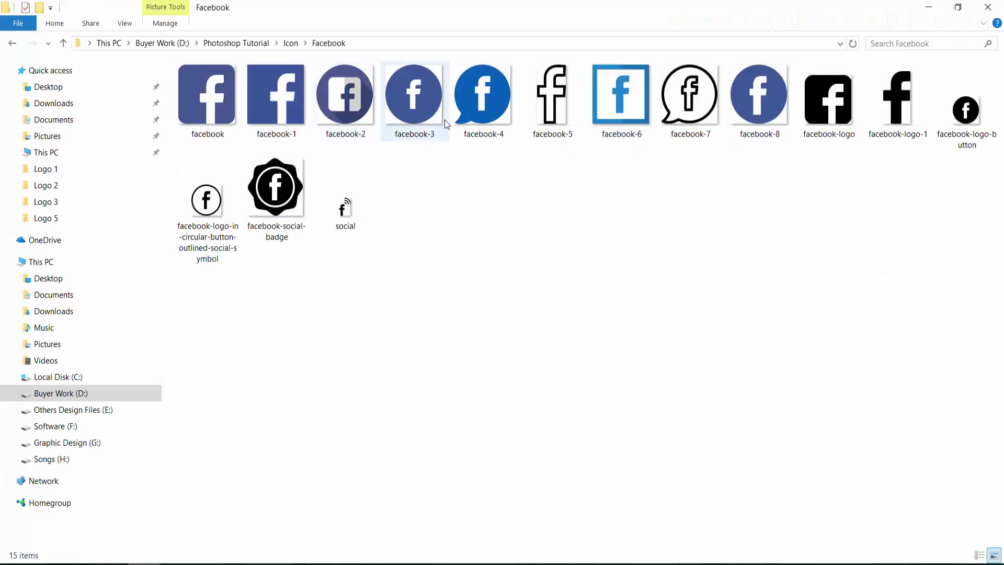
double_click(414, 100)
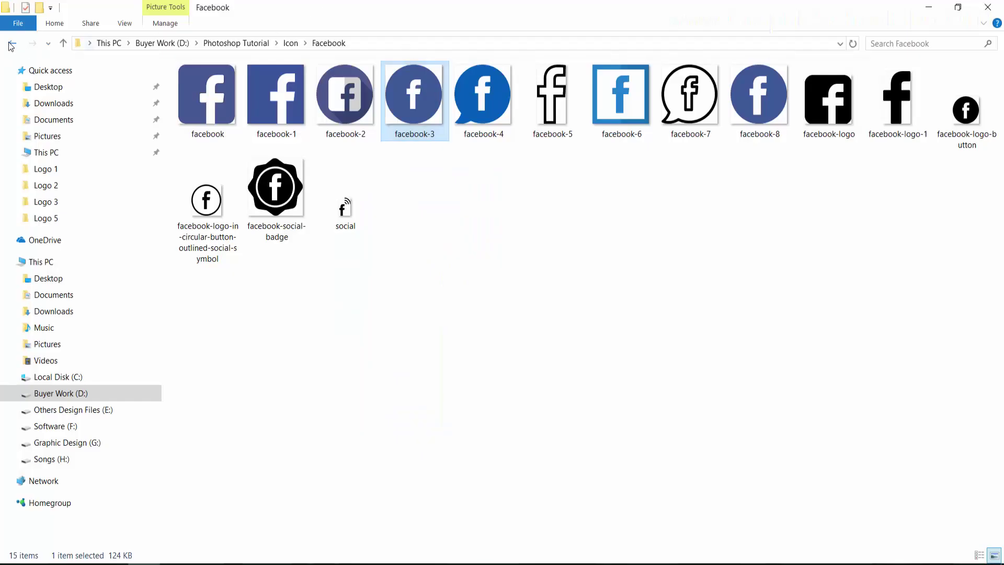
left_click(11, 44)
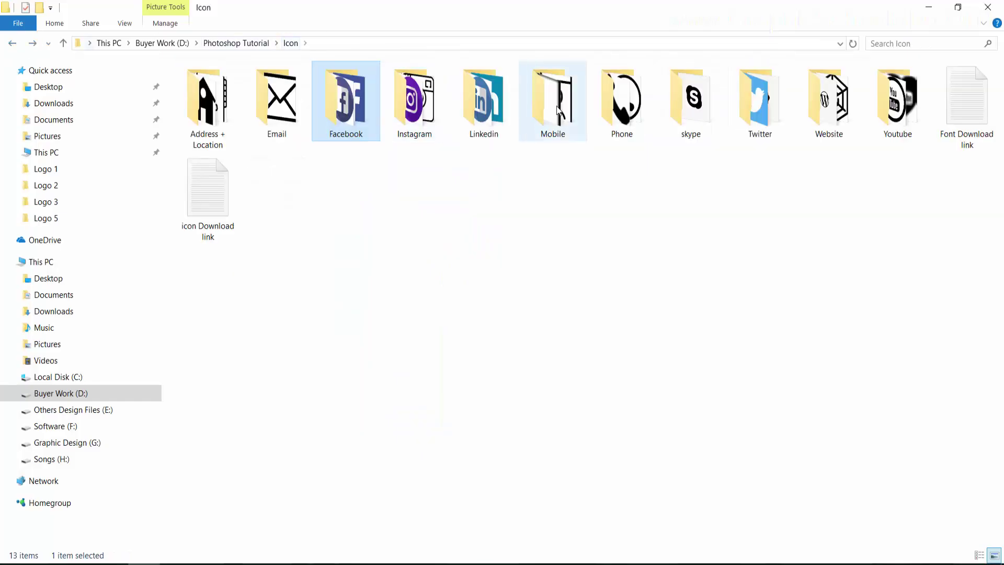
double_click(481, 115)
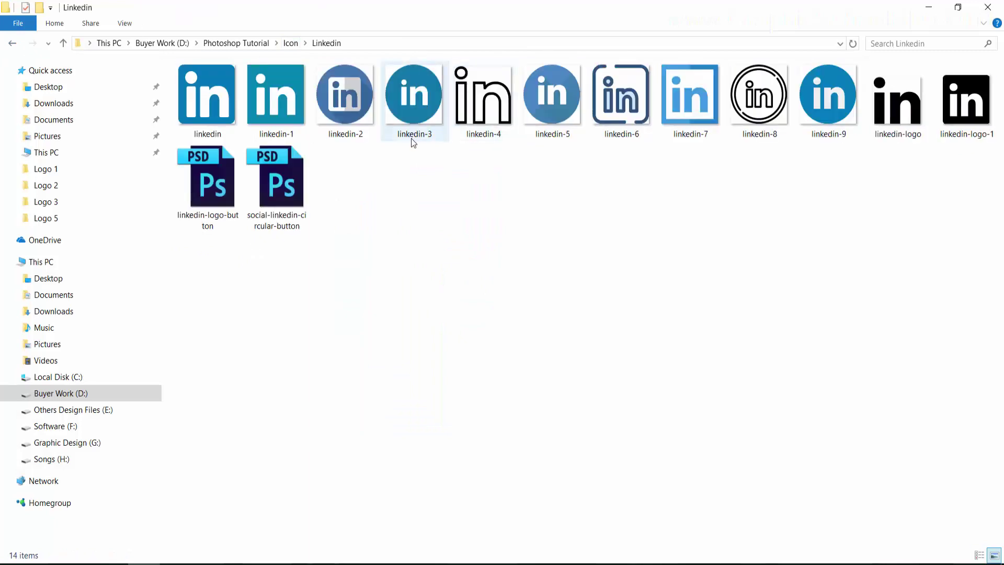
double_click(416, 121)
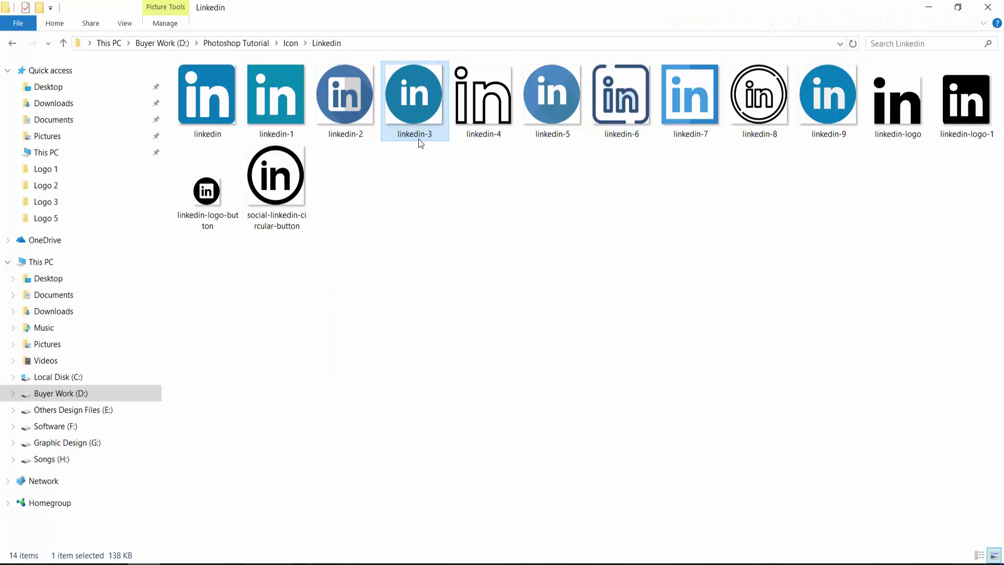
Open the round twitter-6 icon from the Icon folder's Twitter subfolder
left_click(18, 45)
left_click(449, 197)
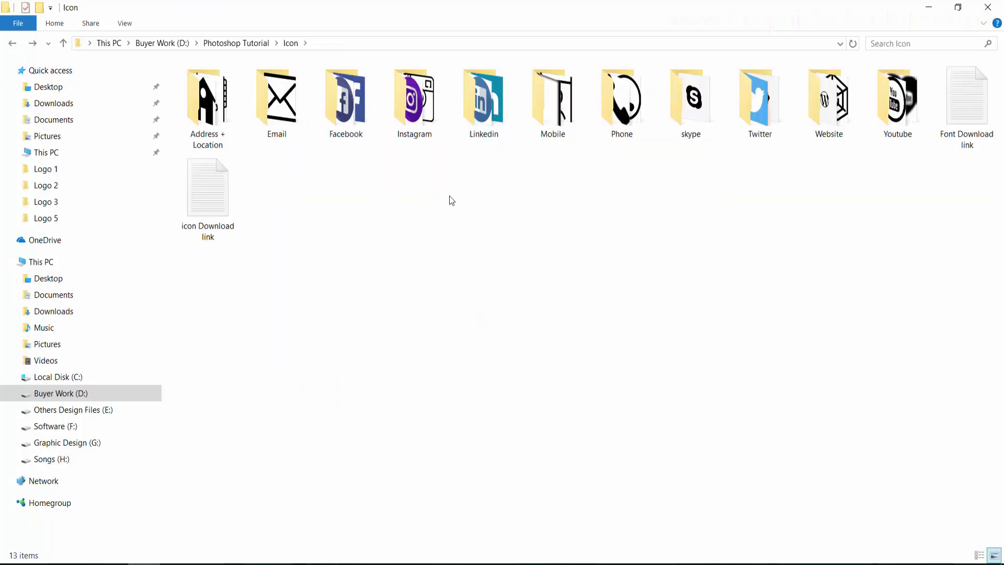
double_click(768, 112)
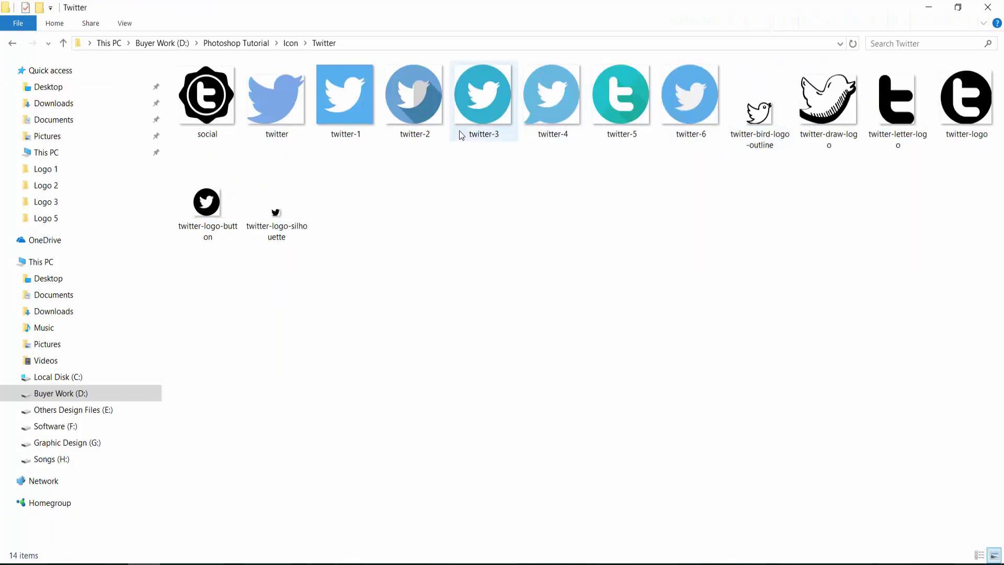
double_click(688, 94)
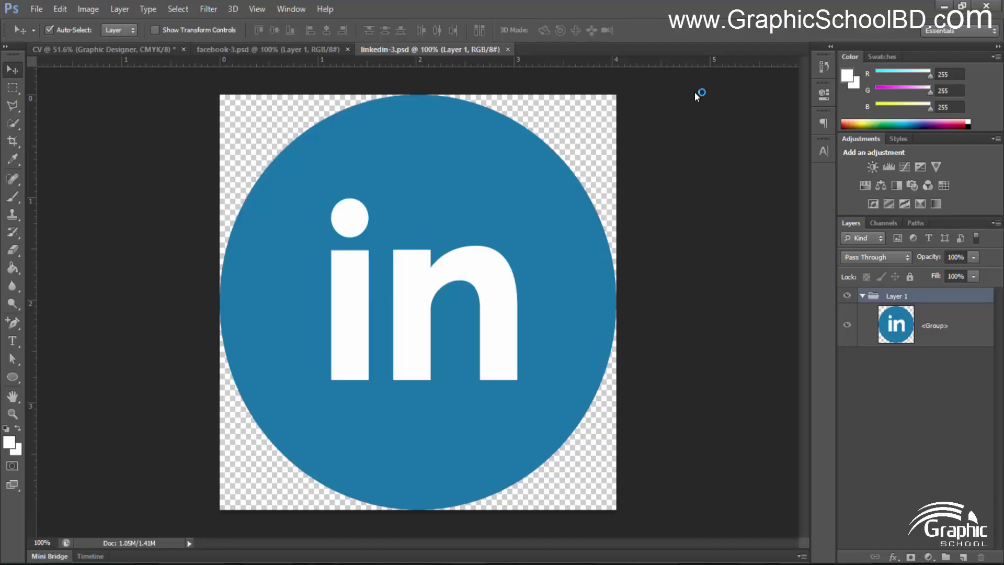
Copy the round Facebook icon into the CV and shrink it to a small icon beside the upper-right intersection of the margin guides
left_click(259, 50)
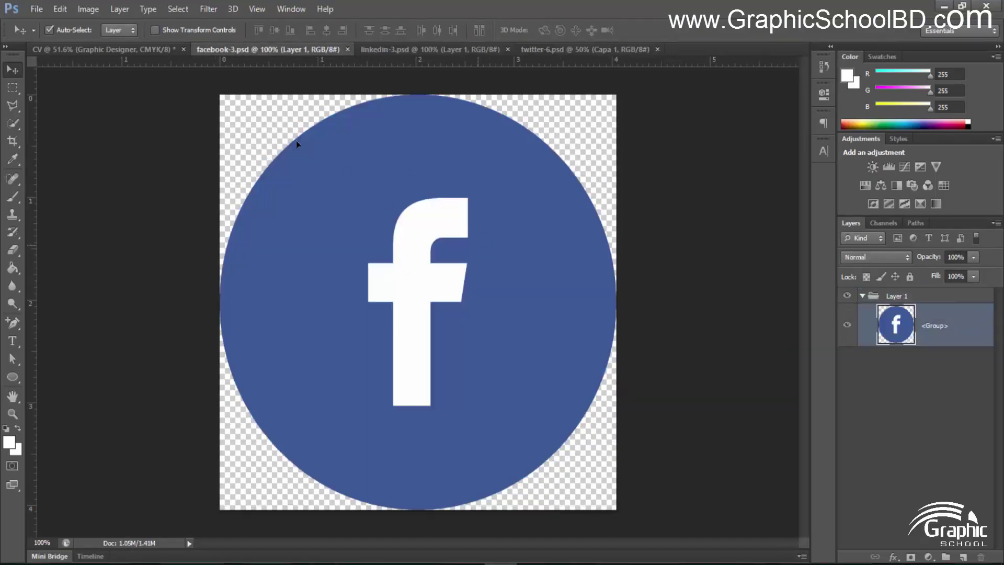
left_click_drag(445, 238, 477, 251)
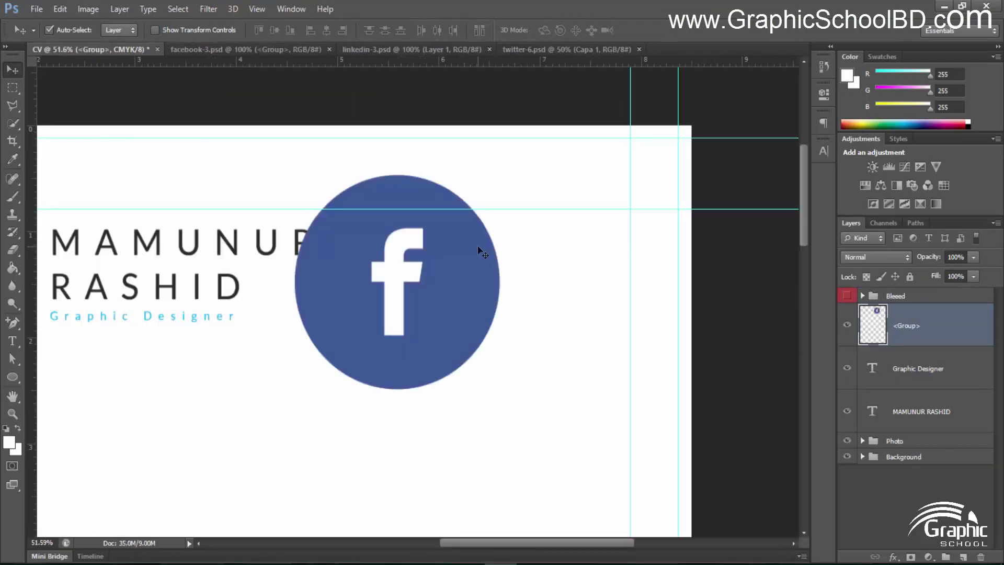
key("ctrl+t")
left_click_drag(502, 176, 616, 225)
scroll(623, 220, "up", 5)
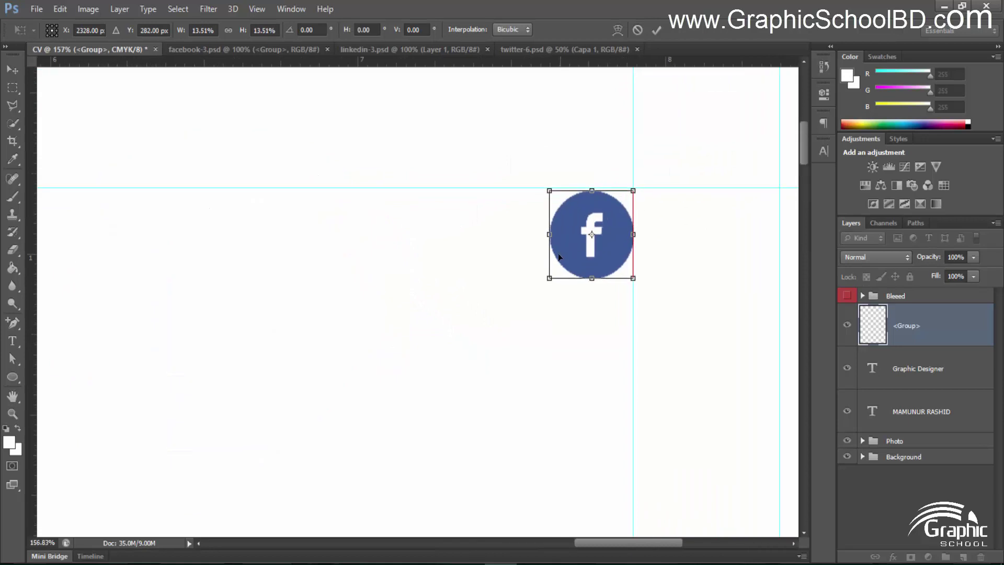
left_click_drag(542, 290, 606, 227)
key("Return")
scroll(614, 243, "down", 8)
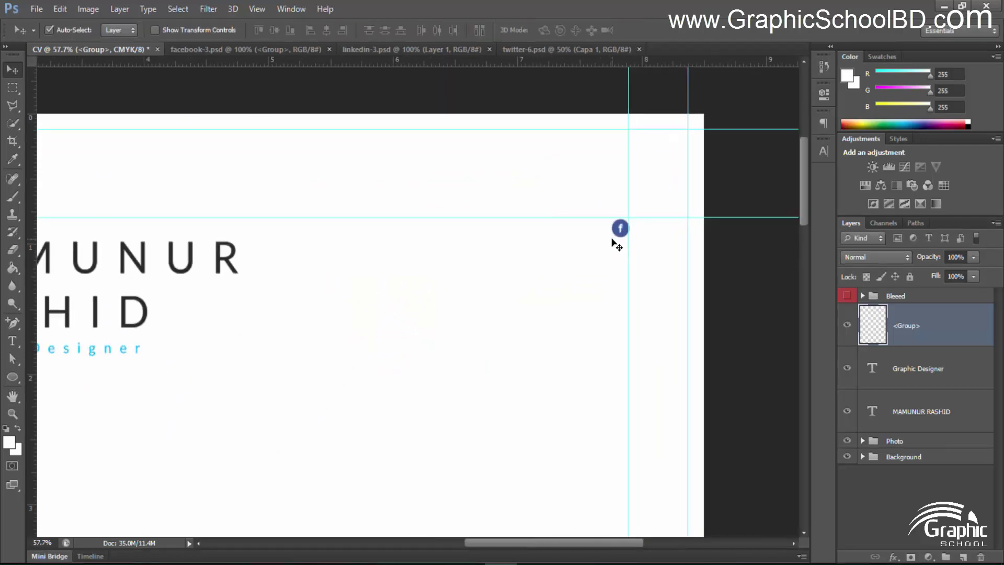
Enlarge the small Facebook icon to about 152% against the inner margin guides and close its source file
scroll(553, 99, "up", 7)
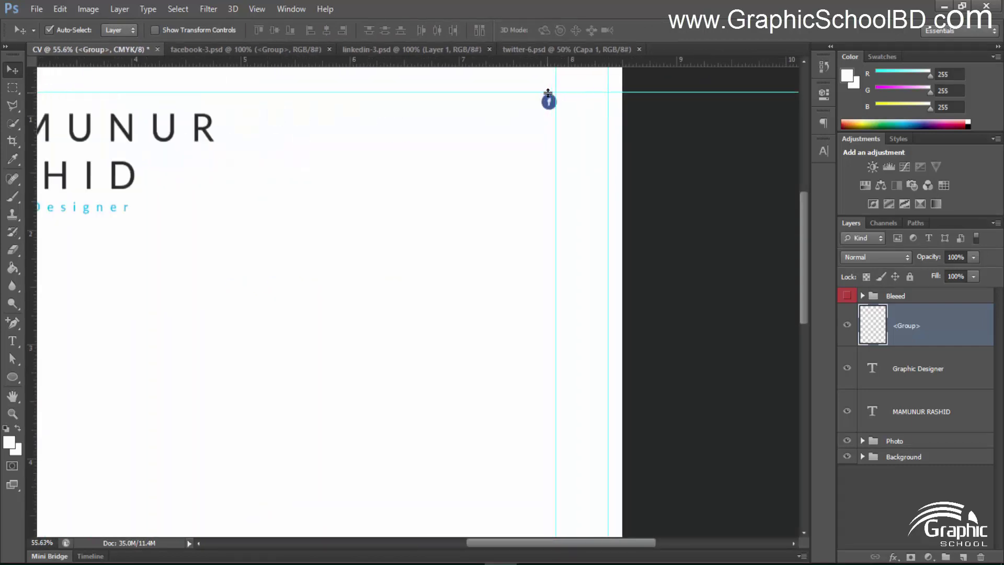
key("ctrl+t")
left_click_drag(533, 149, 500, 177)
scroll(523, 168, "down", 4)
scroll(534, 162, "down", 3)
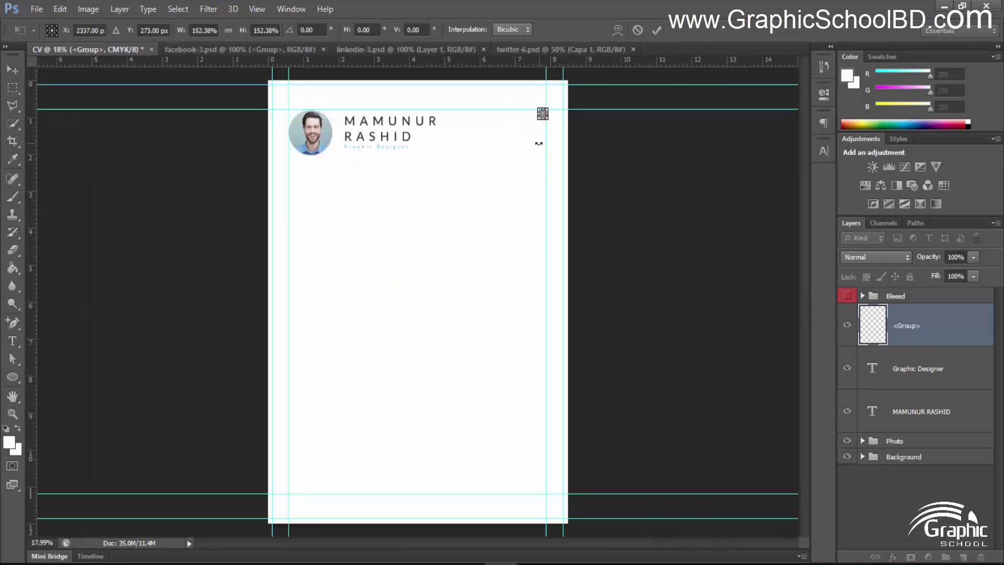
key("Return")
scroll(556, 120, "up", 5)
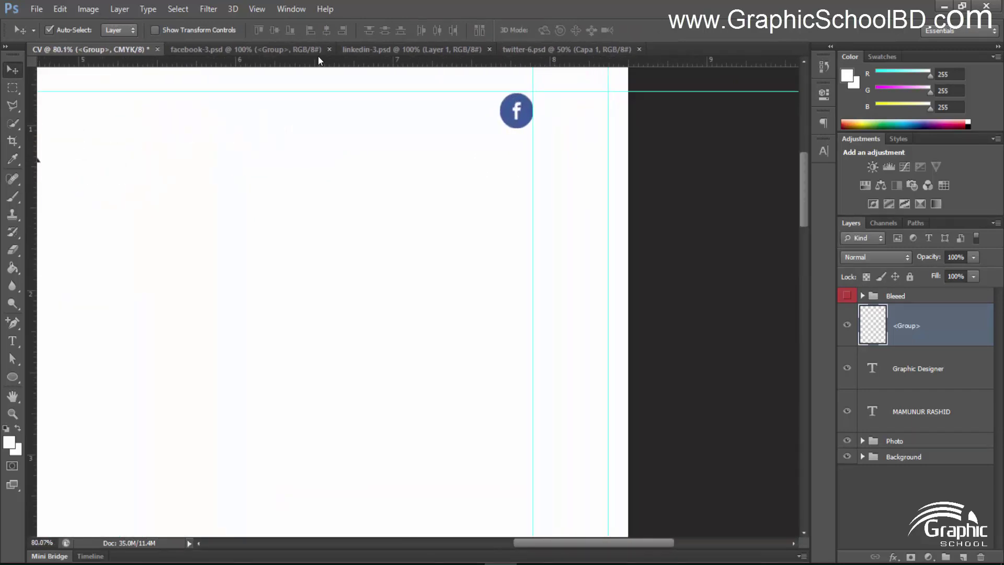
left_click(319, 48)
left_click(329, 49)
Copy the LinkedIn icon into the CV, scaled to the Facebook icon's size and placed below it, and close its source file
left_click(304, 48)
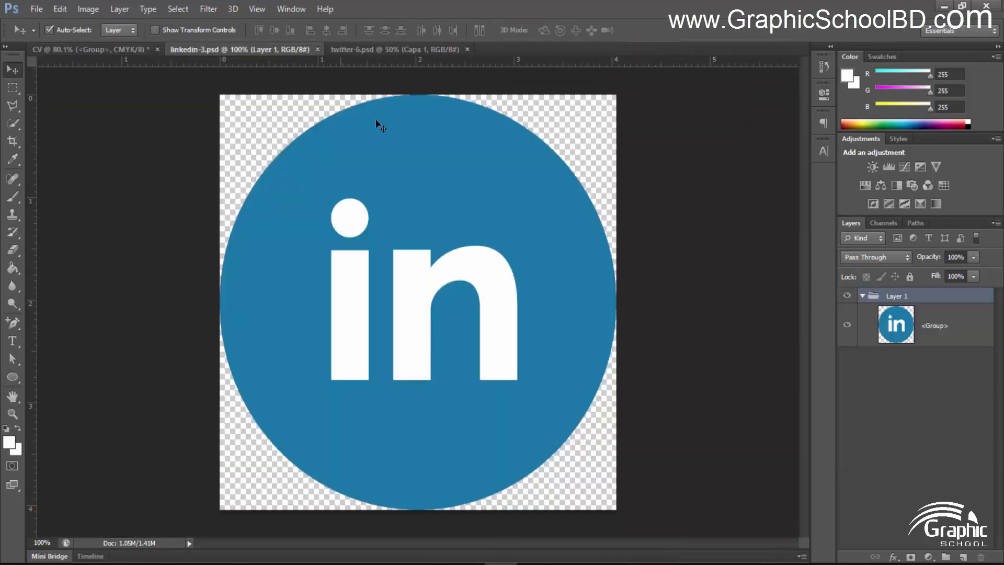
left_click_drag(380, 127, 411, 225)
key("ctrl+t")
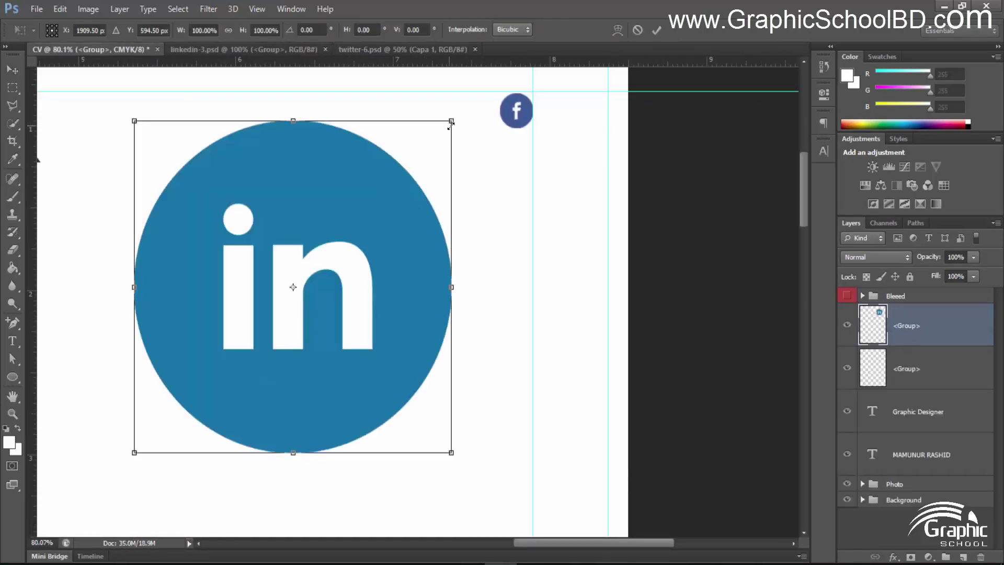
left_click_drag(450, 124, 526, 189)
key("Return")
left_click(314, 49)
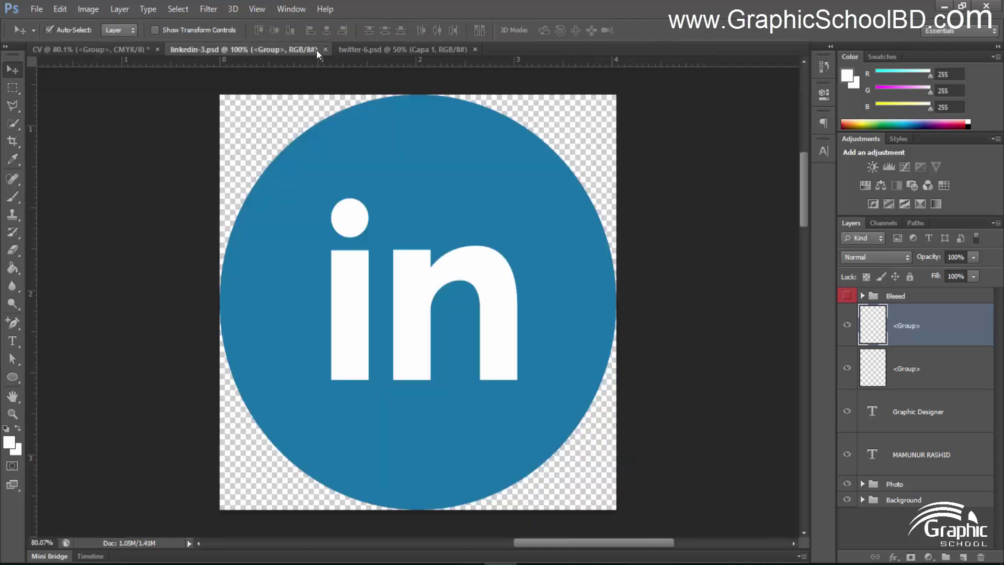
key("ctrl+w")
Try to bring the Twitter icon into the CV using only its blue circle layer, and delete that copy
left_click(236, 49)
left_click_drag(538, 253, 410, 273)
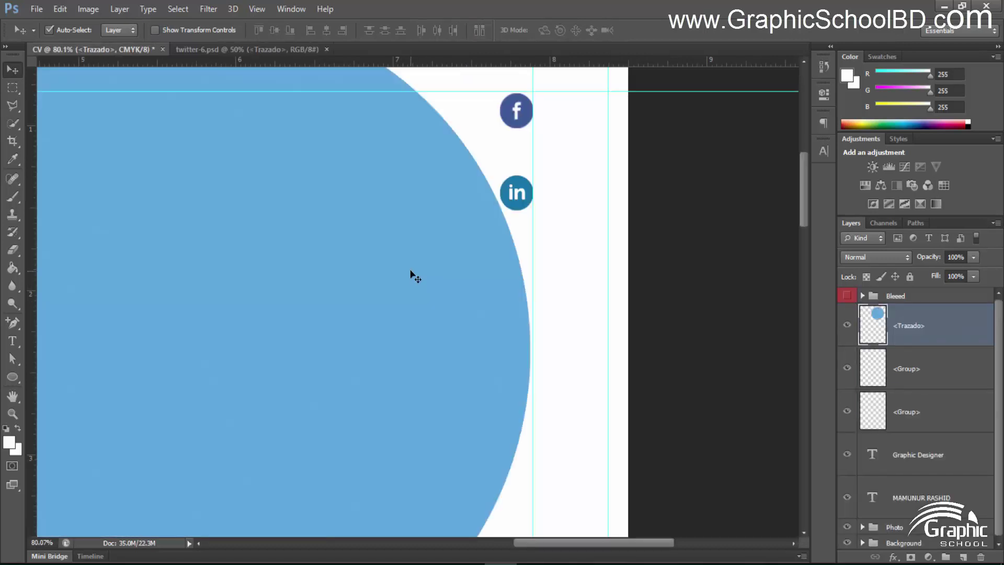
key("ctrl+t")
scroll(431, 267, "down", 5)
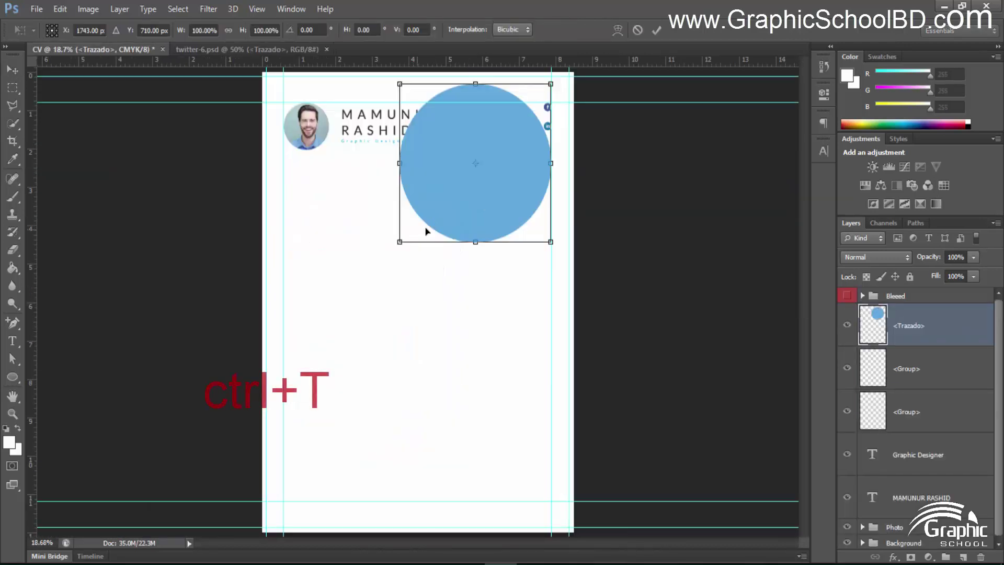
scroll(446, 216, "up", 2)
key("Return")
key("Delete")
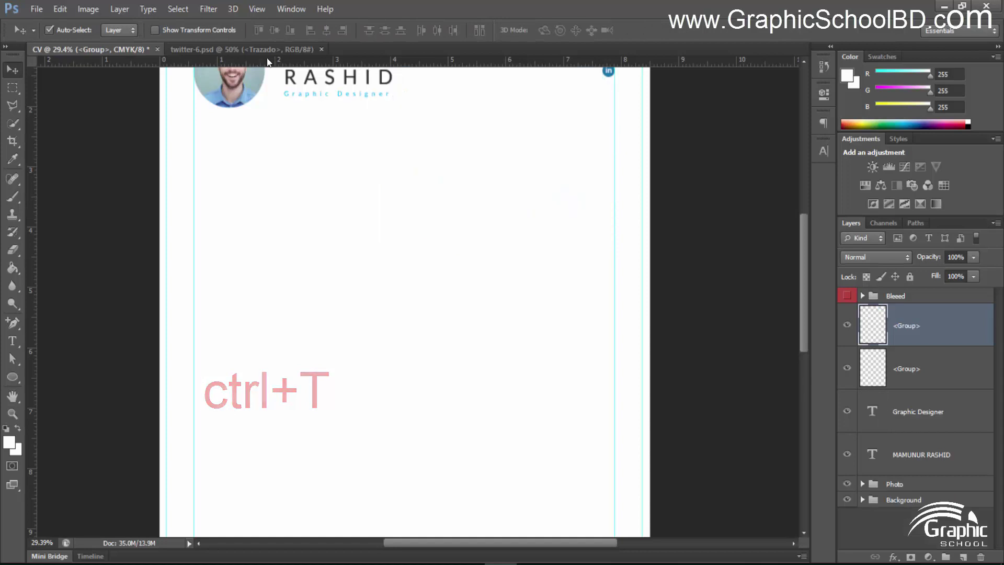
Examine how the twitter-6 file is split into separate bird and circle layers, toggling the bird layer's visibility
left_click(265, 51)
left_click(944, 338, "shift")
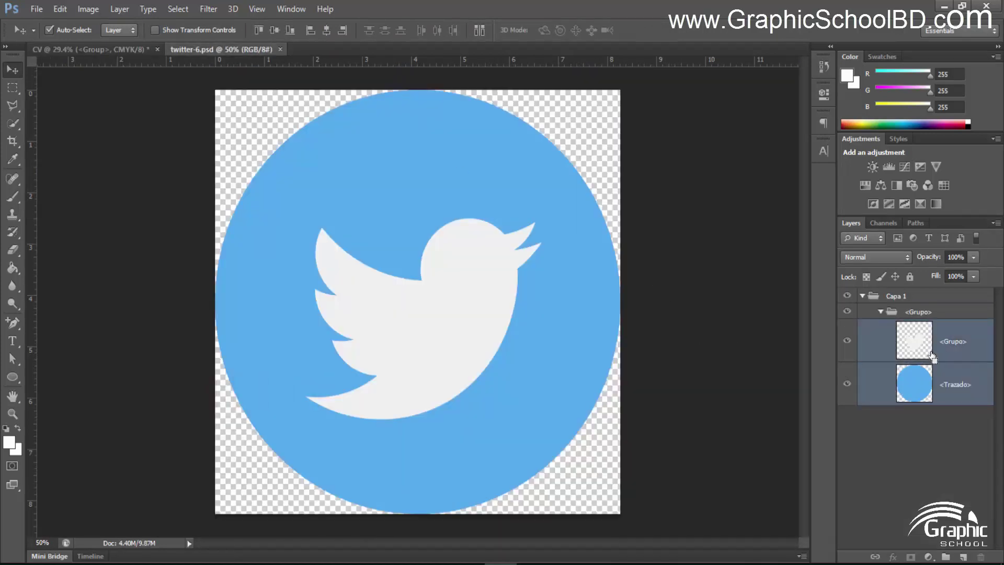
left_click(933, 356)
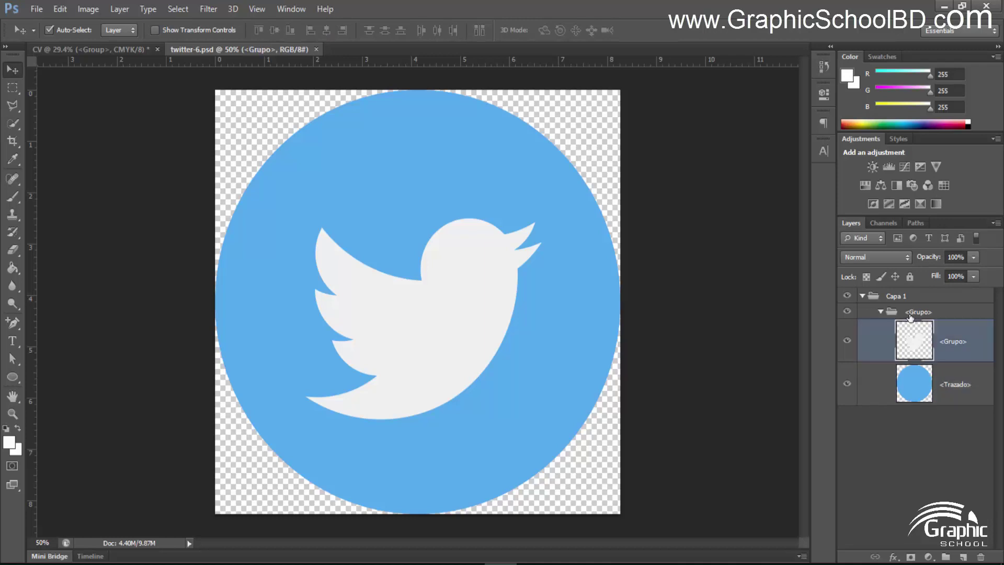
left_click(952, 389)
left_click(942, 352)
left_click(848, 337)
left_click(848, 338)
left_click(952, 388)
left_click(950, 353)
left_click(945, 387)
left_click(951, 344)
left_click(950, 380)
left_click(953, 346)
left_click(952, 369)
left_click(954, 356)
left_click(956, 396)
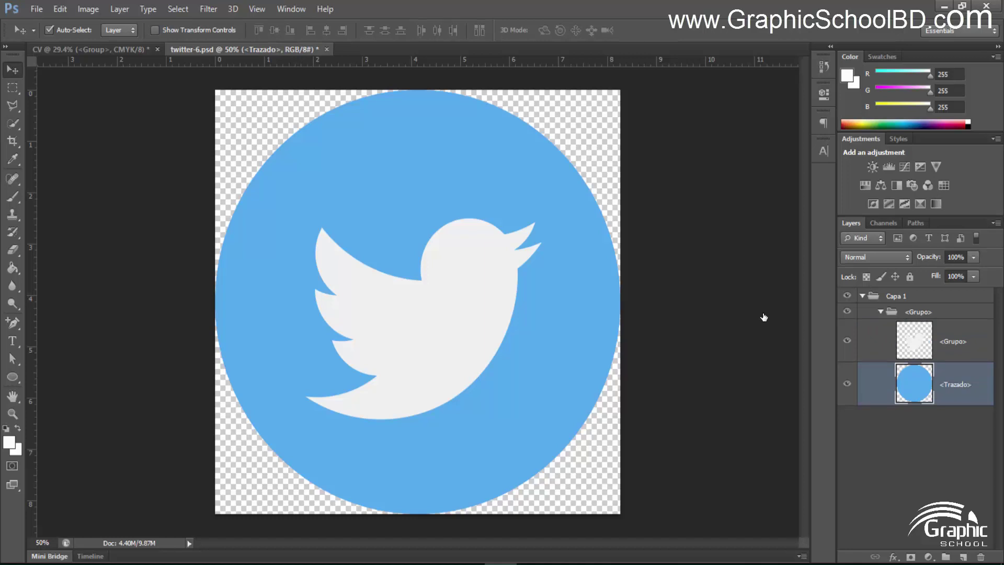
Merge the bird and circle layers of the twitter-6 file into one layer and copy it into the CV
left_click(955, 343, "shift")
right_click(947, 379)
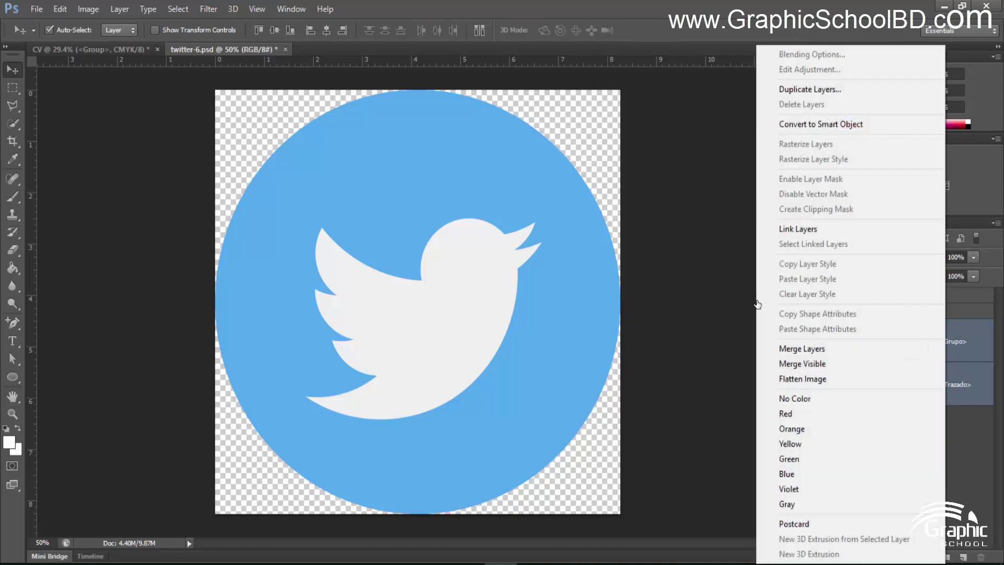
left_click(815, 349)
key("ctrl+z")
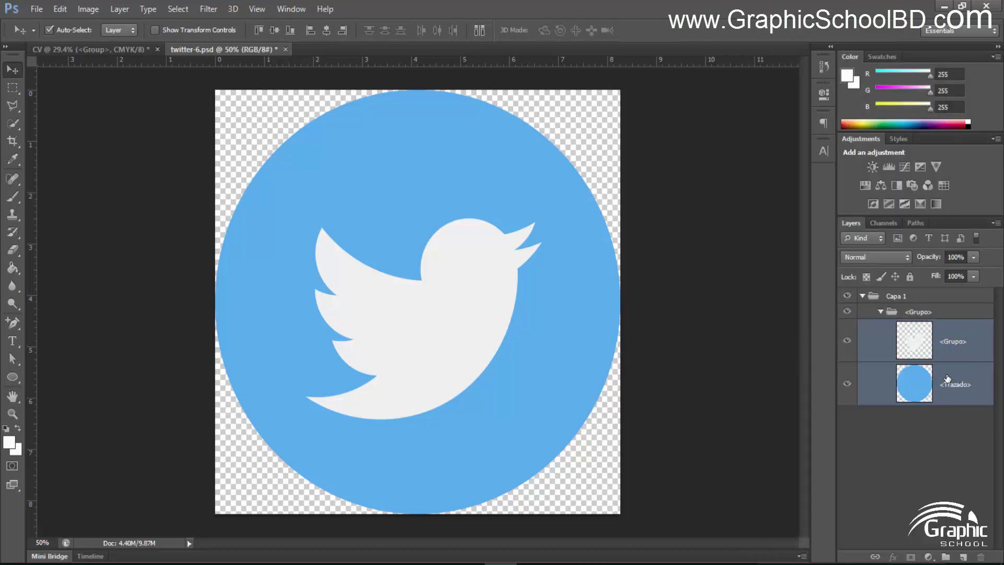
key("ctrl+z")
left_click_drag(525, 338, 463, 327)
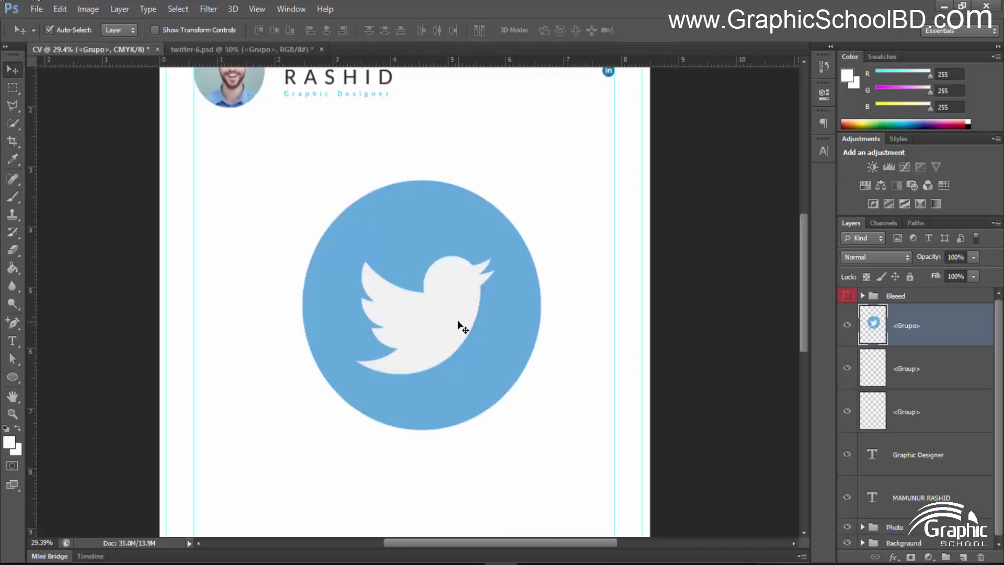
Scale the Twitter icon down to 8.95% of its size and place it in the blank area below the header
key("ctrl+t")
key("ctrl+0")
left_click_drag(348, 358, 488, 210)
scroll(487, 209, "up", 4)
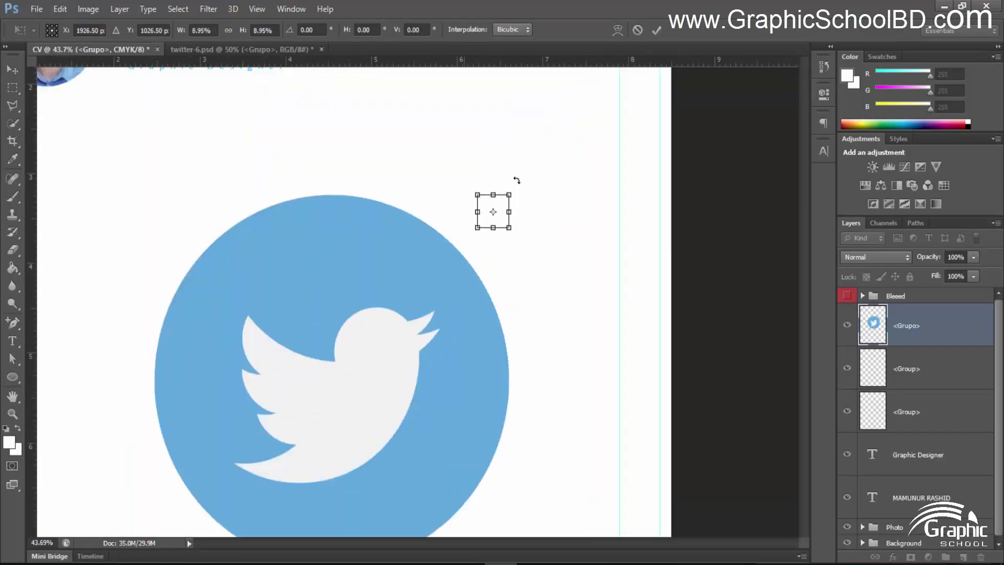
key("Return")
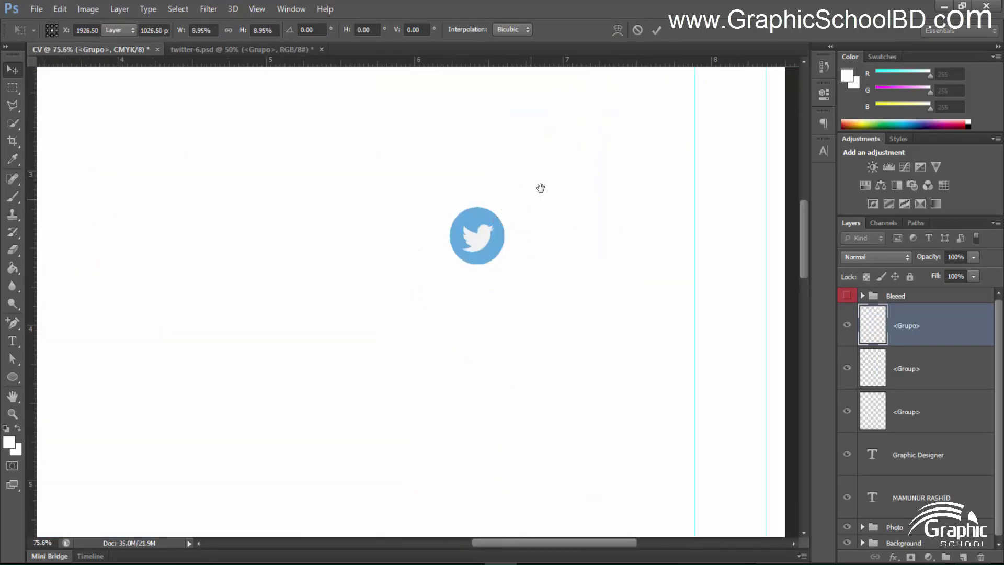
Move the Twitter icon below the LinkedIn icon against the margin guide and scale it to match the other icons' size
scroll(538, 186, "up", 3)
left_click_drag(492, 401, 456, 421)
scroll(671, 134, "up", 2)
key("ctrl+t")
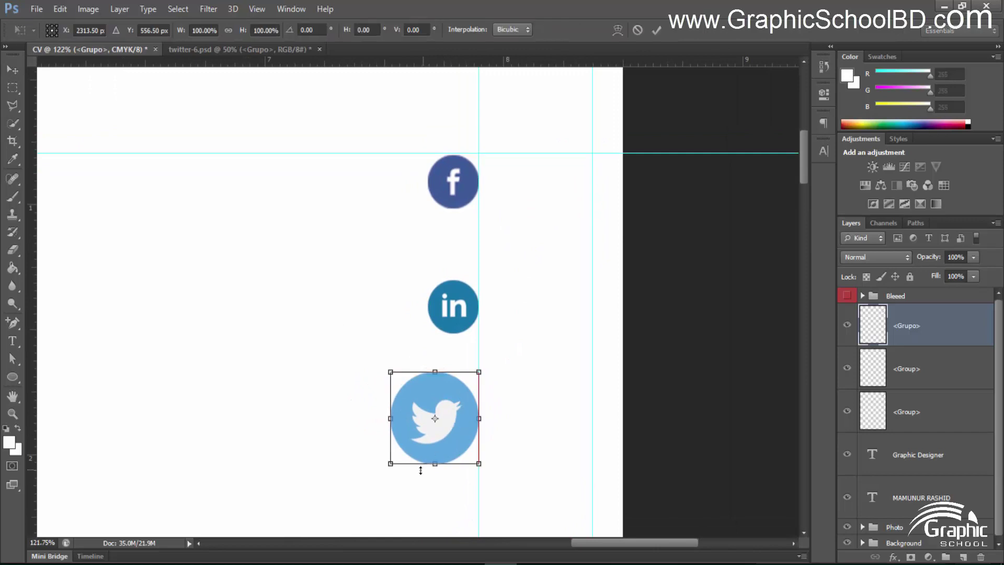
left_click_drag(391, 464, 423, 425)
key("Return")
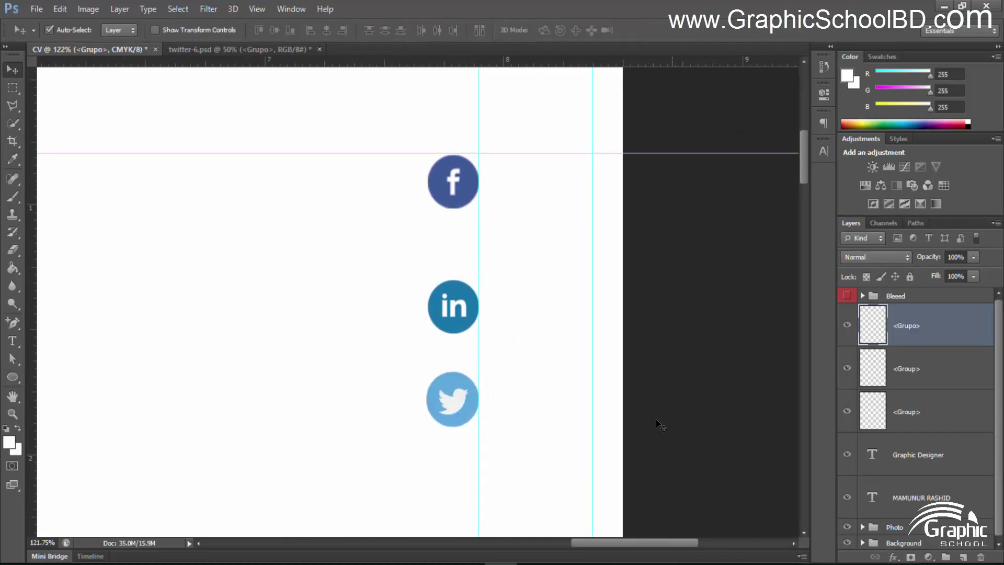
Move the LinkedIn and Twitter icons upward to tighten the gaps beneath the Facebook icon
left_click_drag(447, 314, 446, 288)
left_click_drag(451, 403, 451, 383)
scroll(453, 397, "down", 3)
scroll(453, 404, "down", 5)
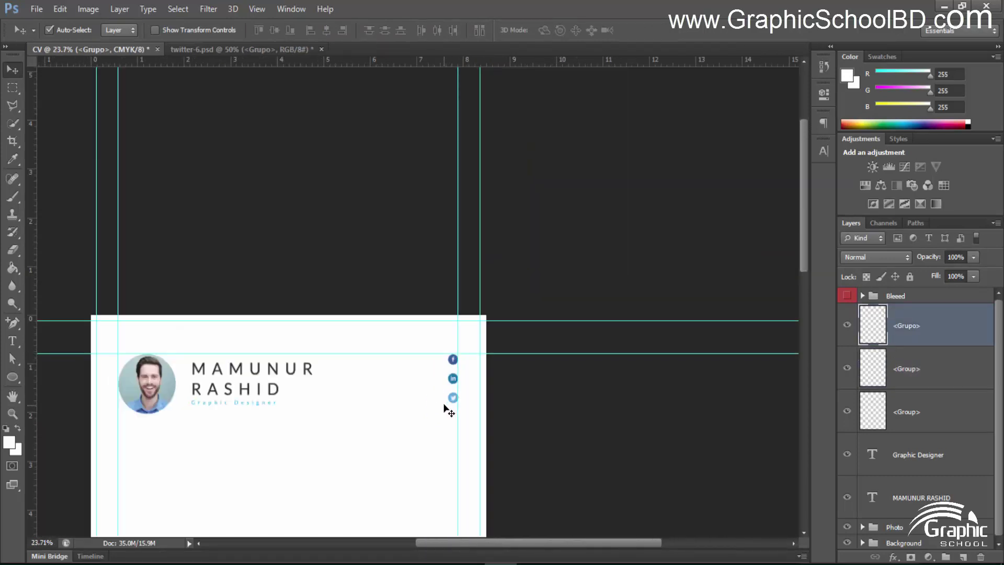
scroll(448, 411, "up", 5)
scroll(439, 346, "up", 3)
left_click_drag(422, 338, 422, 322)
left_click_drag(425, 432, 425, 403)
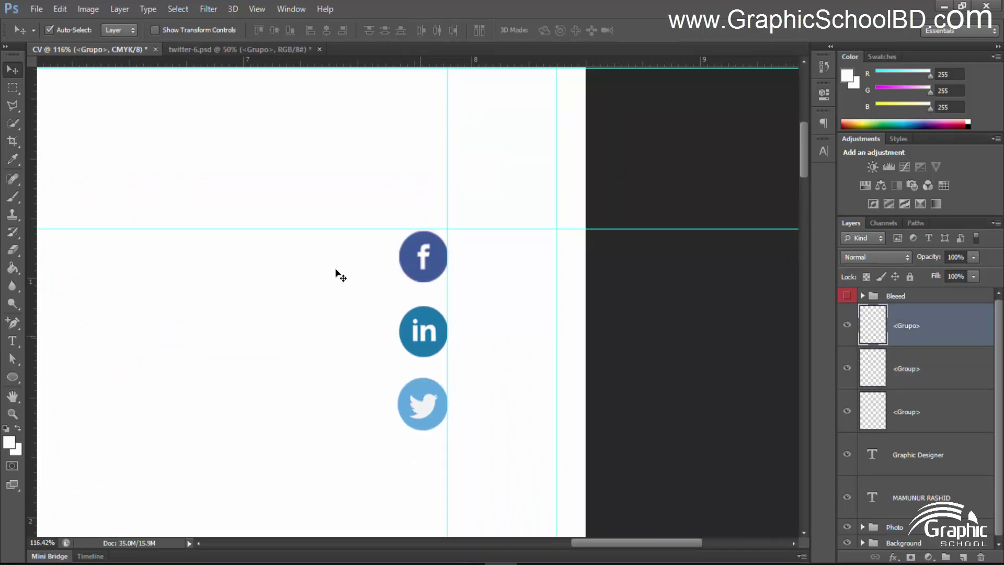
left_click_drag(424, 335, 424, 330)
Distribute the three social icon layers evenly by their vertical centers
left_click(892, 331)
left_click(921, 418)
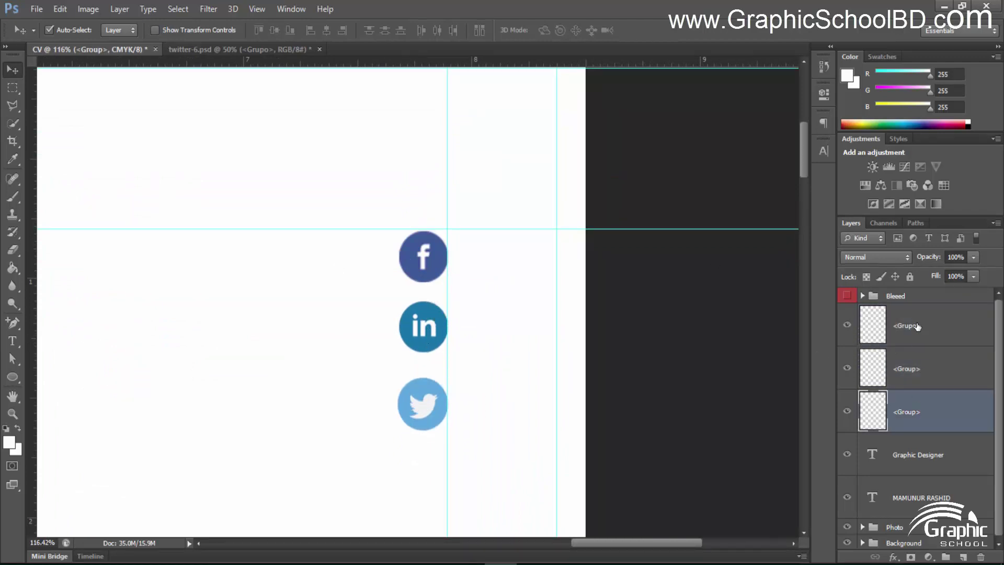
left_click(913, 335)
left_click(907, 416, "shift")
left_click(384, 32)
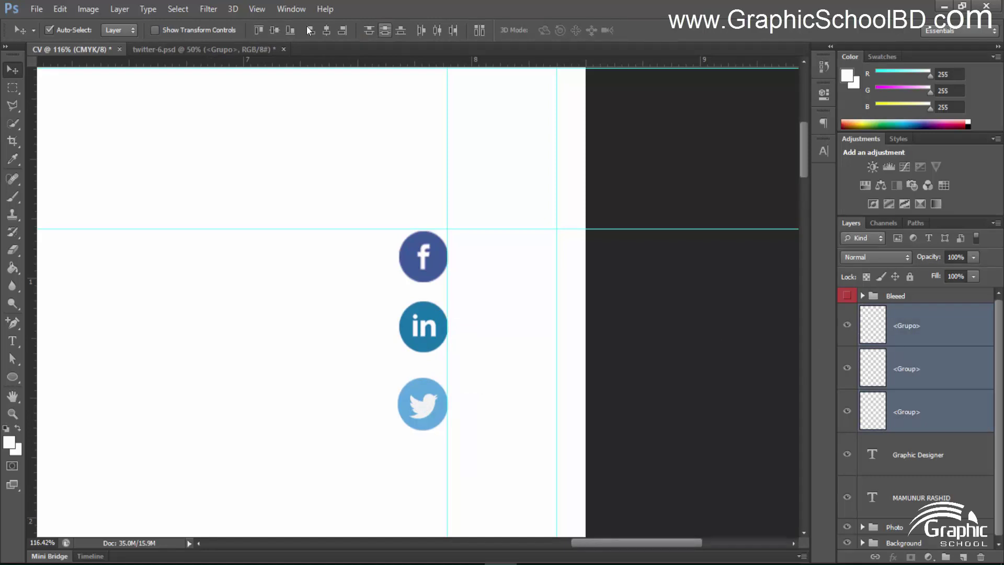
Group the three icon layers and name the group "social ion"
key("ctrl+g")
double_click(907, 312)
type("LIc")
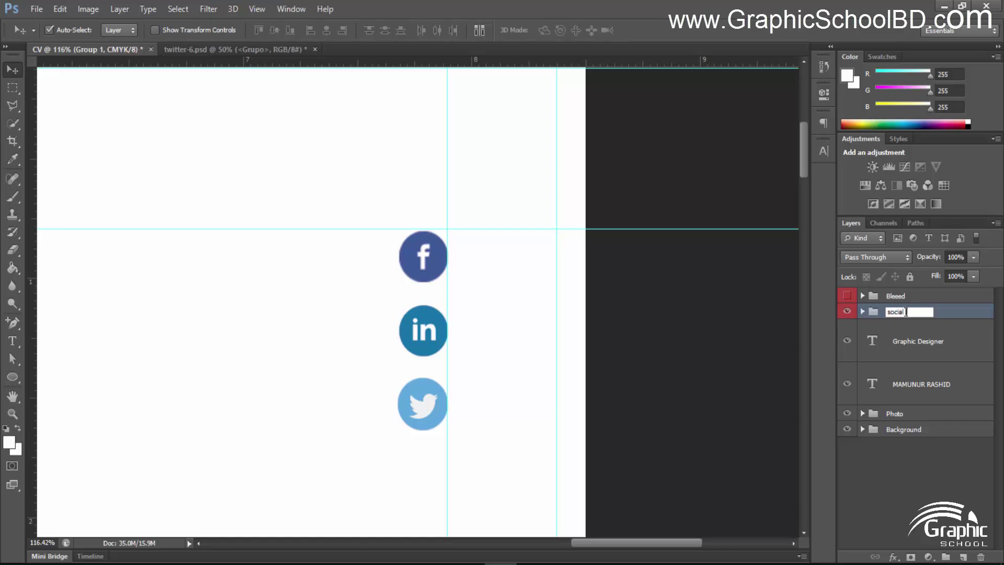
key("Return")
Move the full-name and Graphic Designer text layers into the Photo group, check its contents and collapse it
left_click(945, 353)
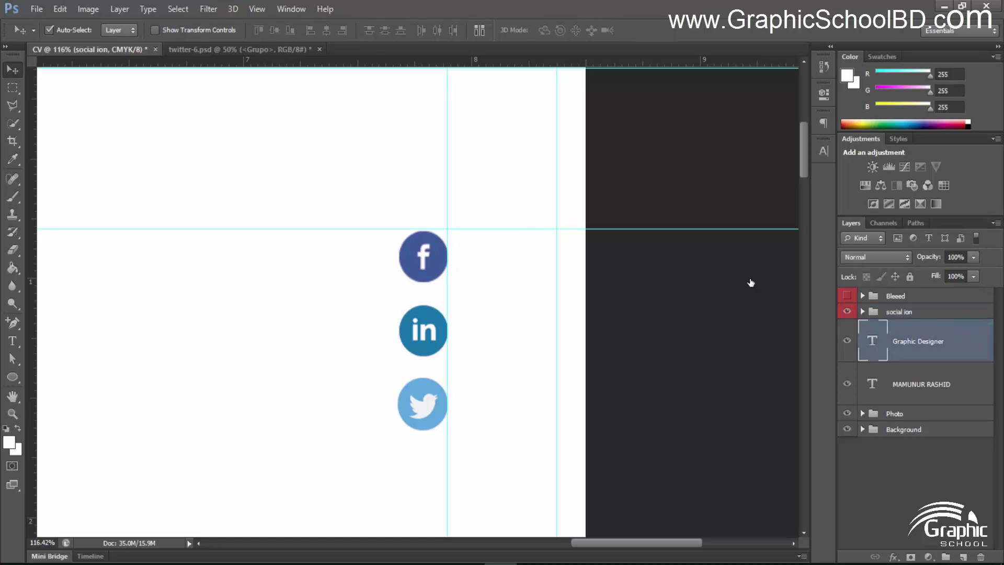
left_click(921, 387)
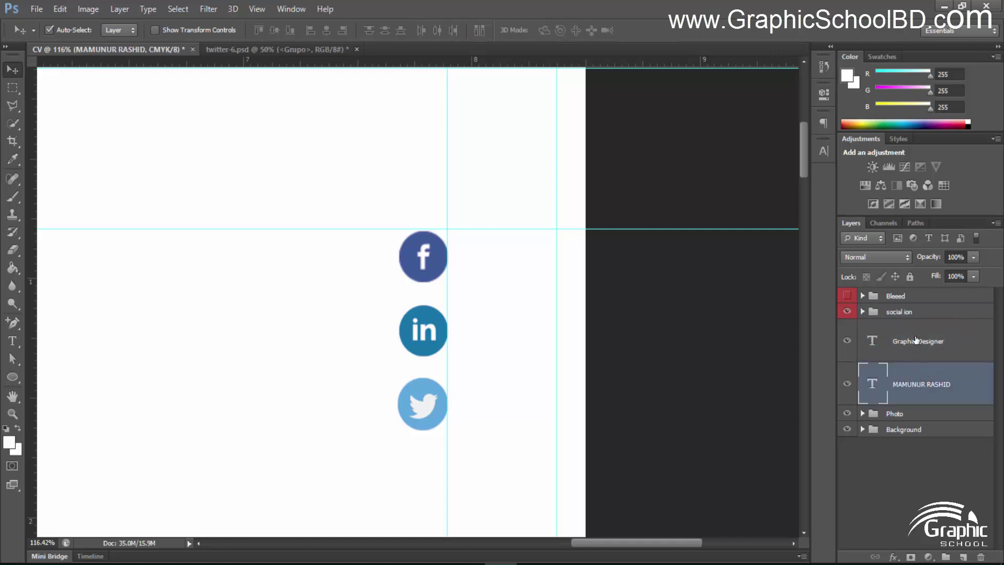
left_click(915, 340, "shift")
left_click_drag(916, 340, 901, 413)
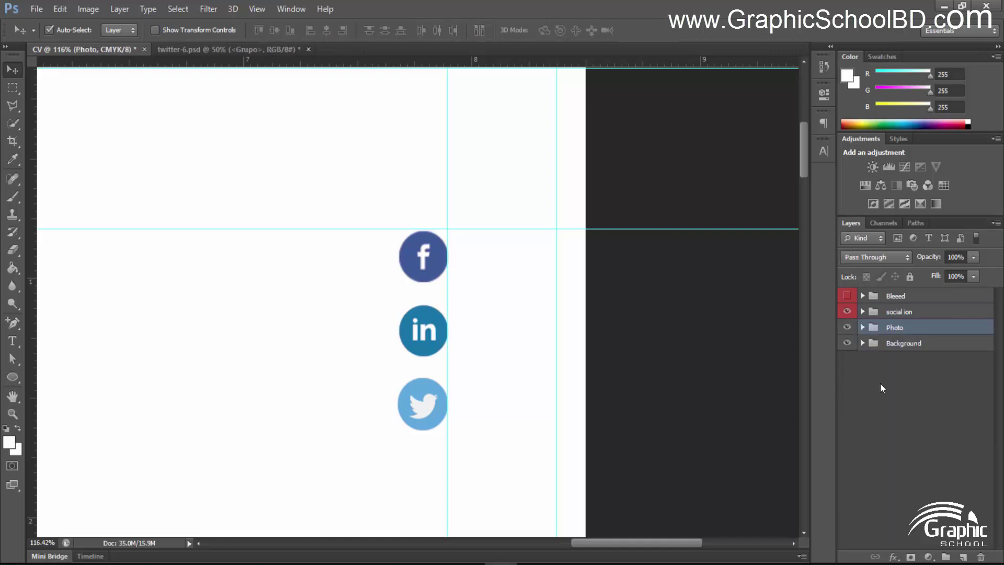
left_click(864, 328)
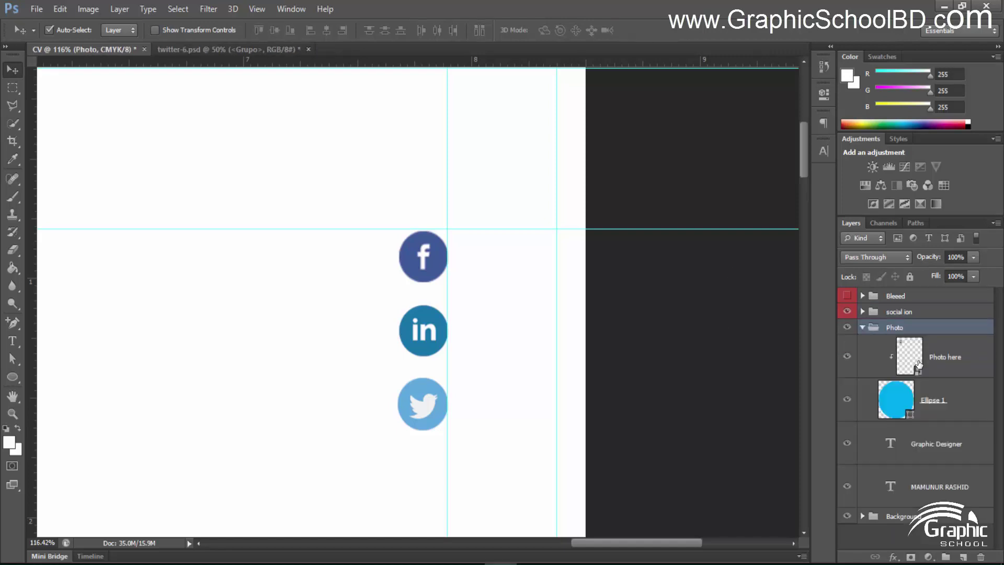
left_click(920, 451)
key("alt+bracketleft")
left_click(717, 328)
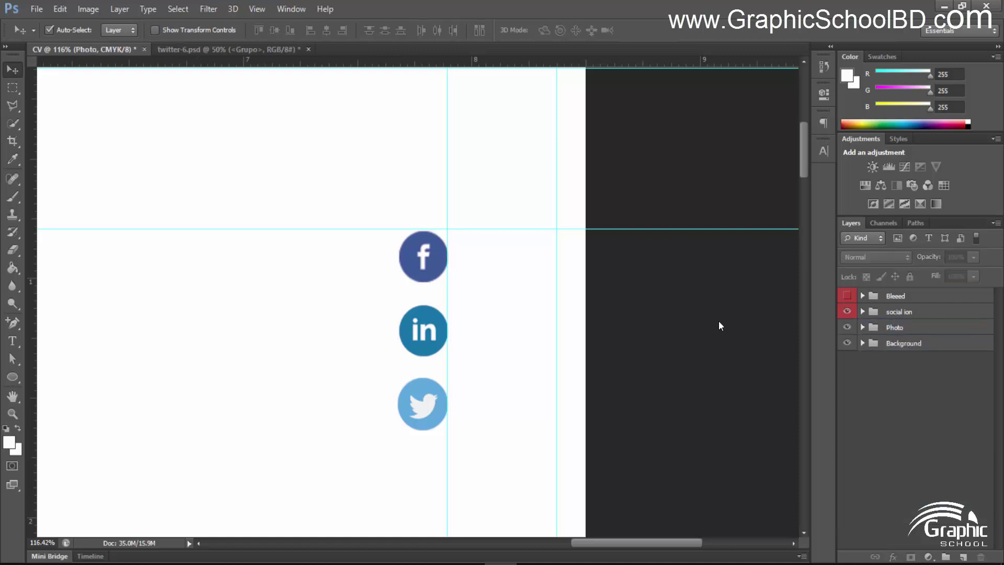
Set the "social ion" group's colour label to No Color and reorder the group beneath the Photo group
left_click(893, 316)
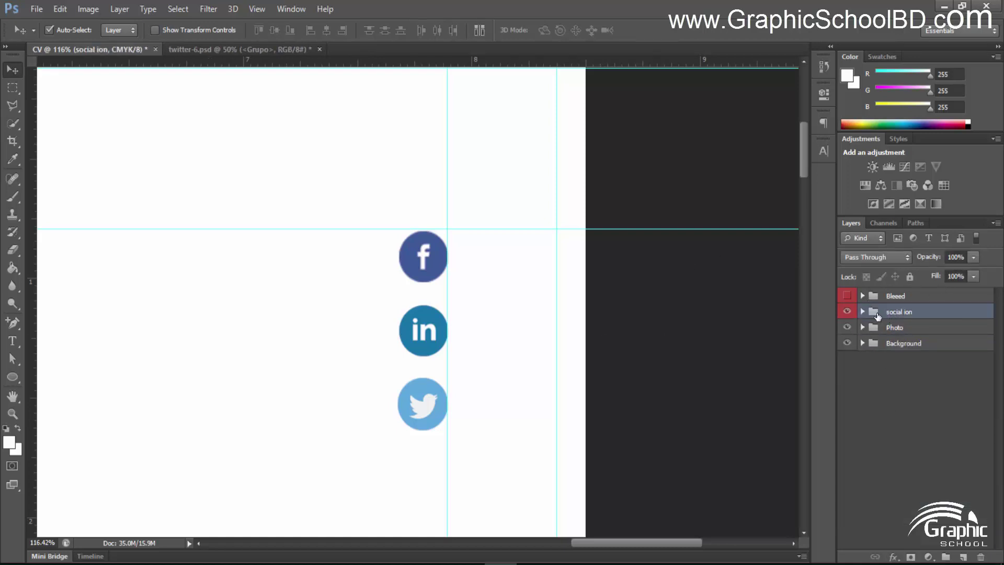
right_click(847, 312)
left_click(849, 355)
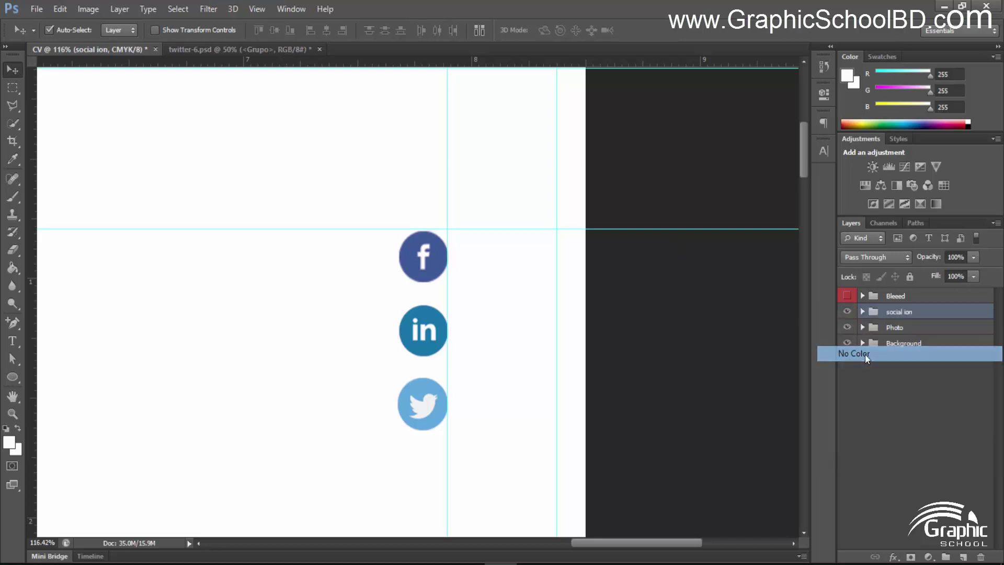
left_click_drag(907, 309, 870, 335)
left_click(717, 269)
Add the text "GraphicSchoolBD/" to the left of the Facebook icon
scroll(493, 333, "up", 1)
scroll(494, 338, "down", 5)
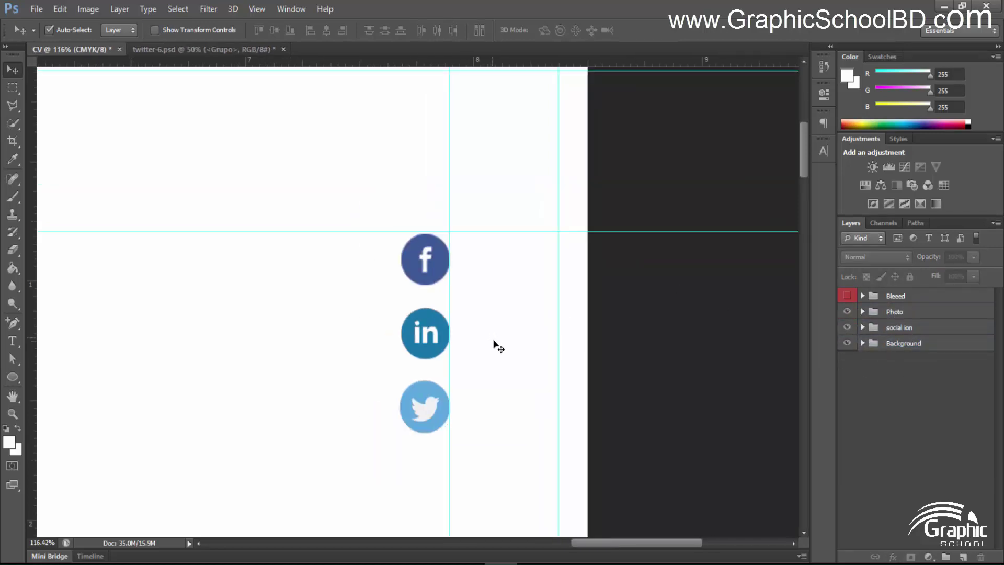
scroll(340, 417, "up", 2)
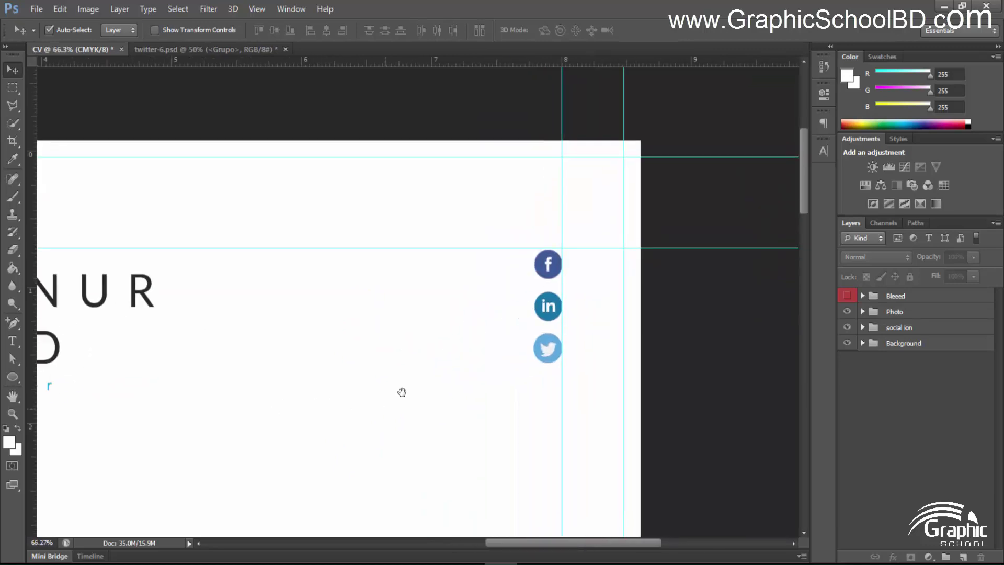
left_click_drag(402, 392, 464, 379)
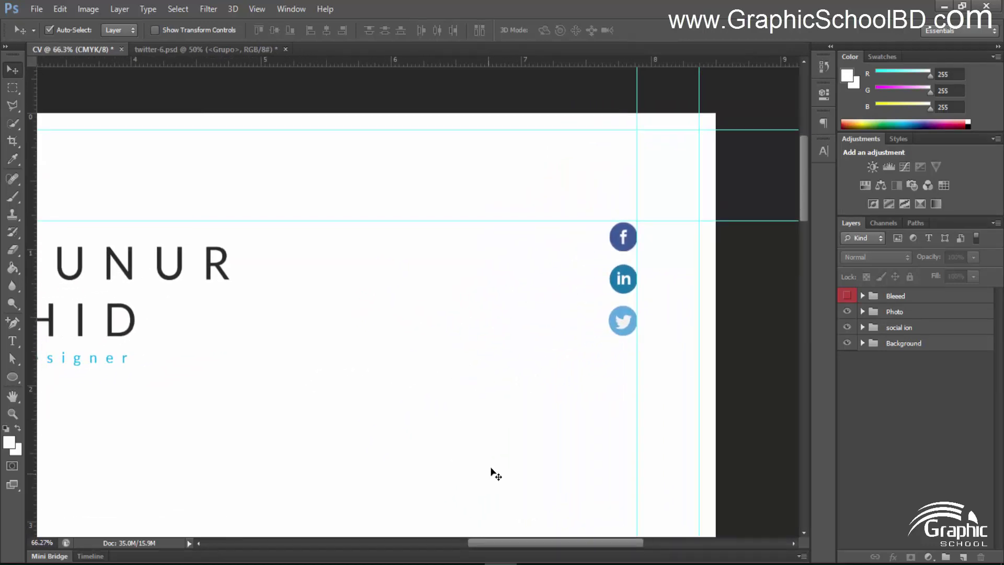
scroll(598, 269, "up", 2)
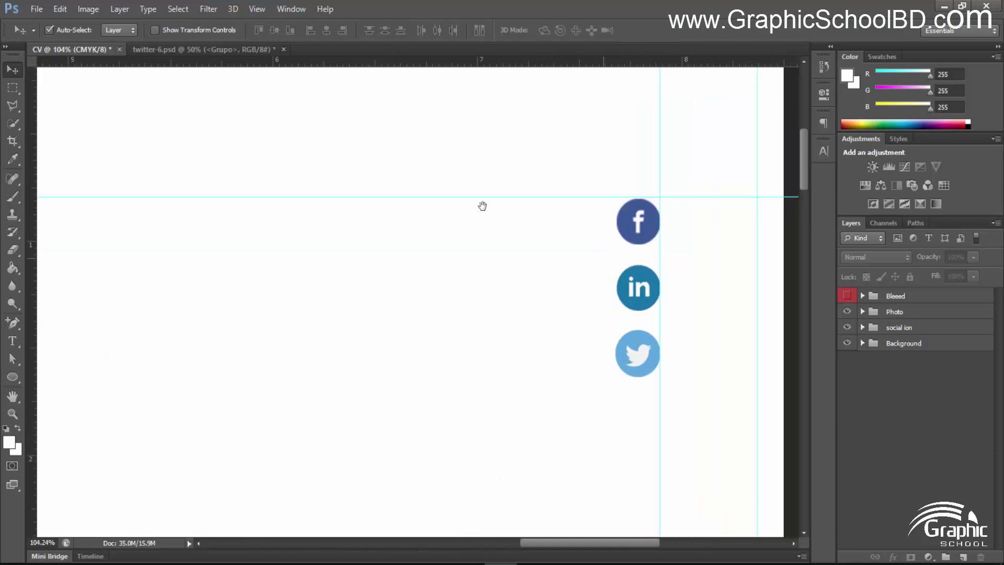
key("t")
left_click(597, 225)
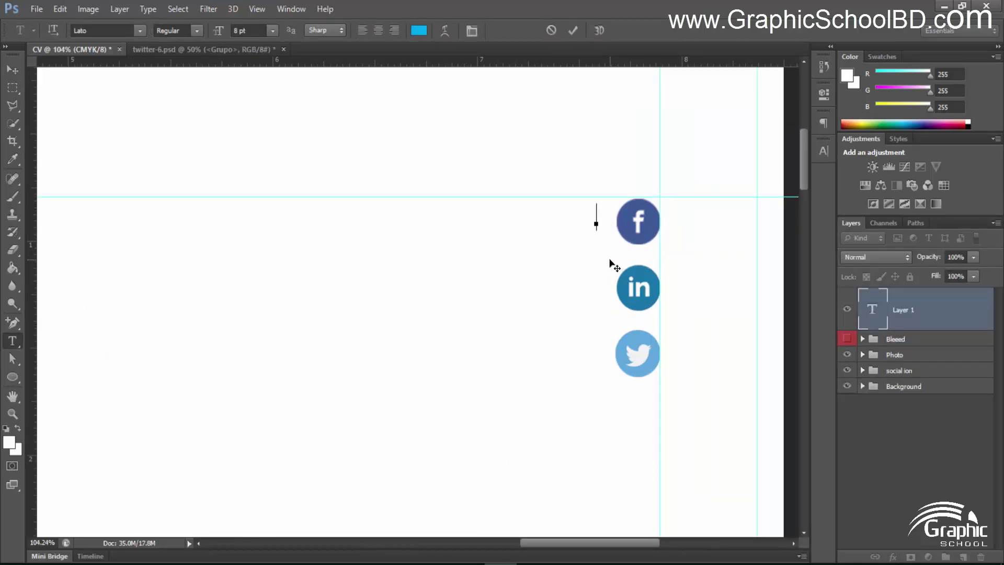
type("/")
key("BackSpace")
type("GraphicSchoolBD")
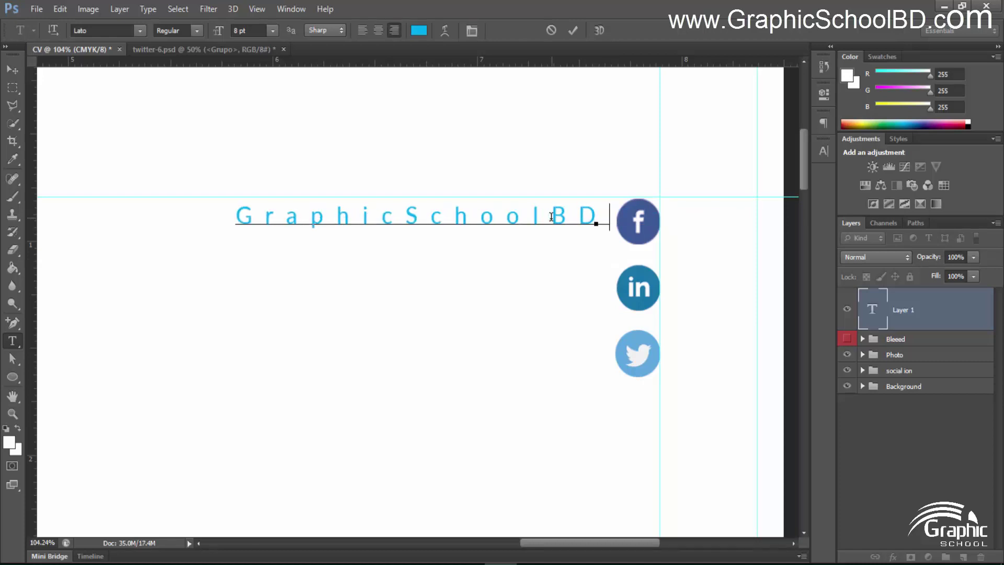
type("/")
Set the tracking of the whole "GraphicSchoolBD/" text to 0 and commit the edit
key("ctrl+a")
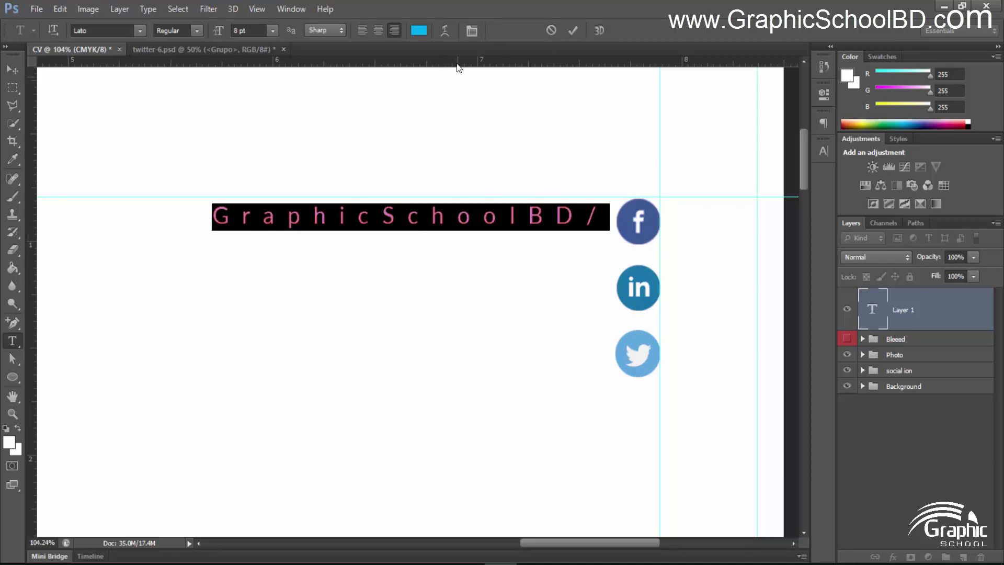
key("ctrl+t")
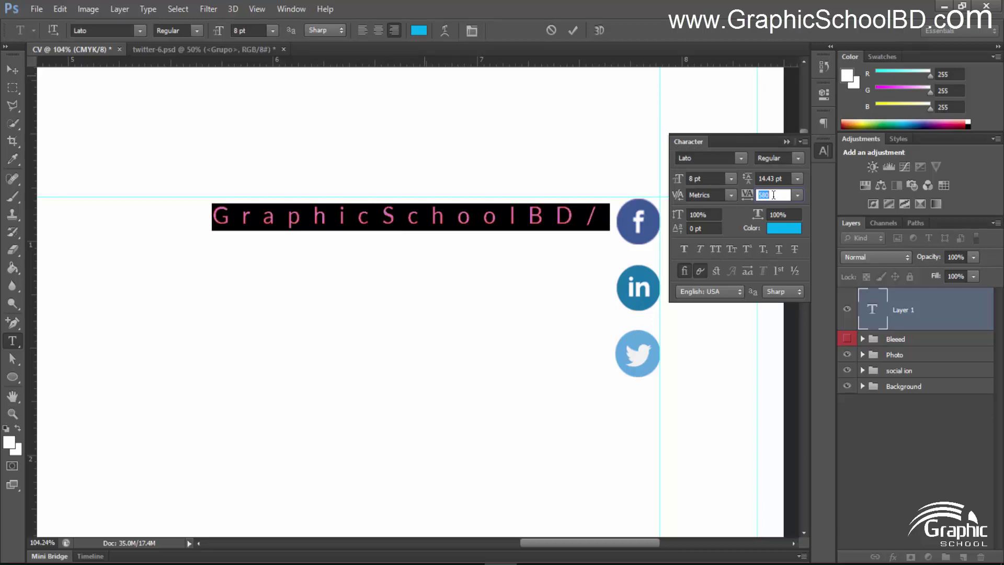
type("0")
key("Return")
left_click(575, 31)
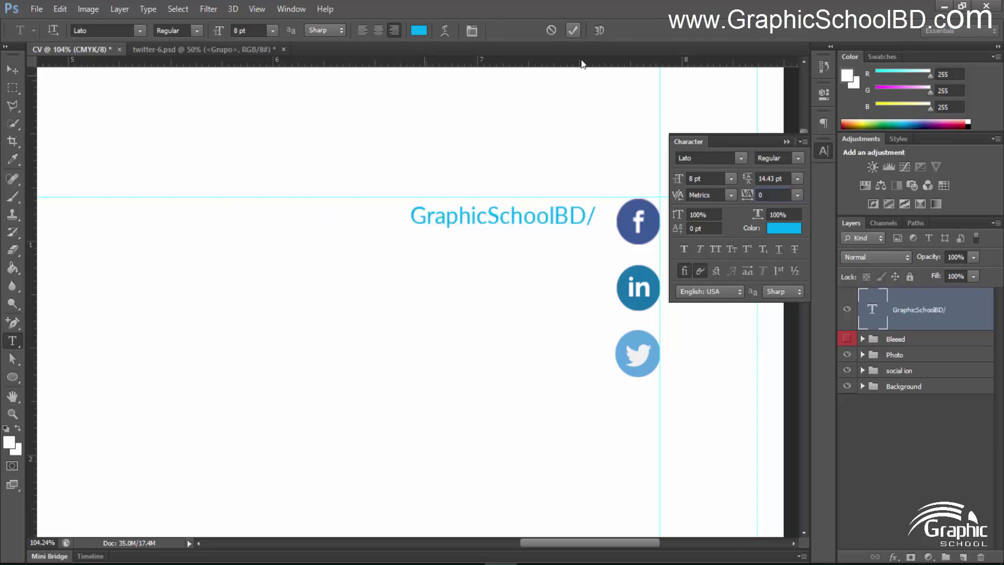
Duplicate the "GraphicSchoolBD/" text downward, placing one copy beside the LinkedIn icon and another beside the Twitter icon
key("v")
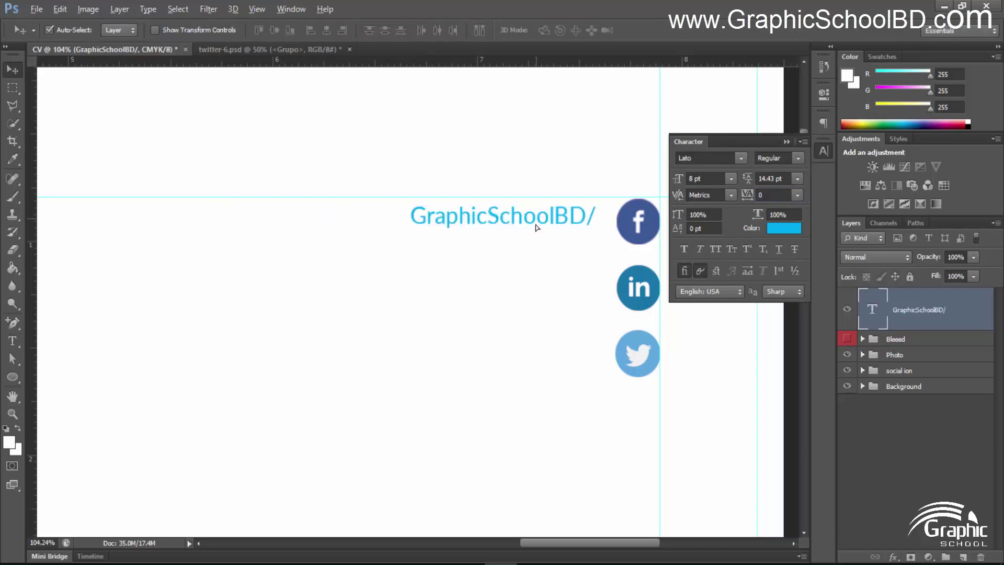
left_click_drag(536, 227, 539, 293)
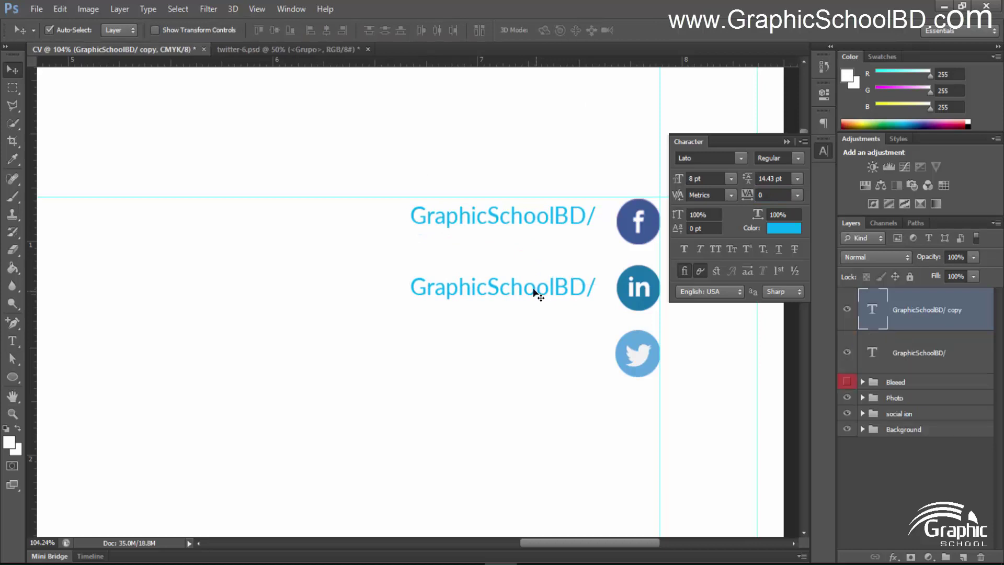
key("t")
left_click(535, 288)
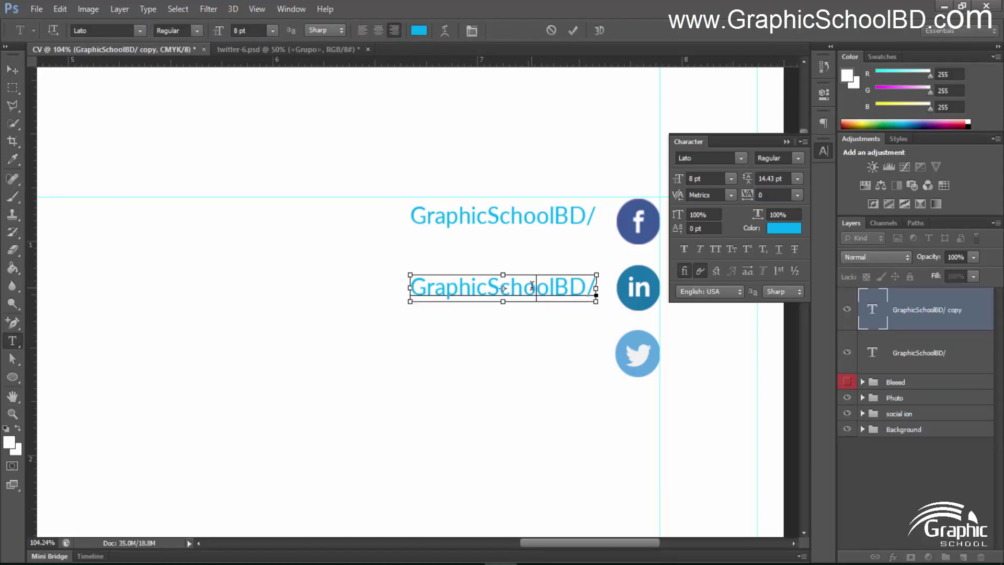
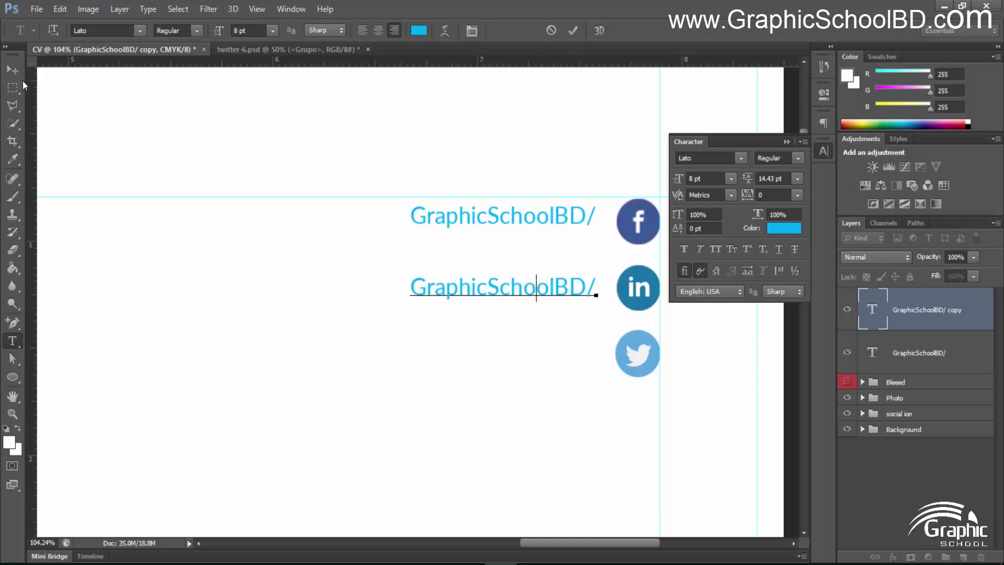
left_click(13, 69)
left_click_drag(540, 296, 543, 362)
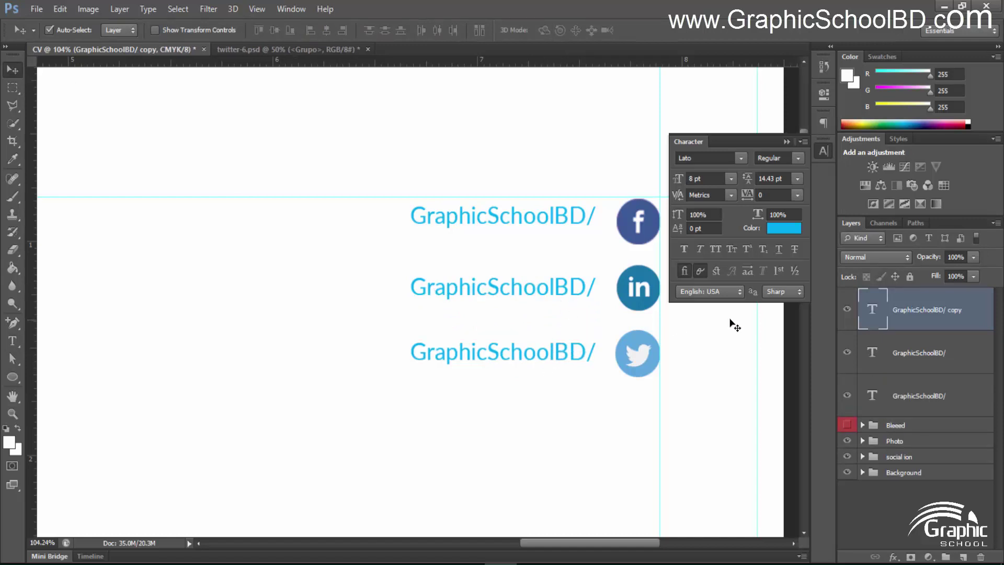
Nudge all three "GraphicSchoolBD/" text layers together slightly downward and to the right, closer to their icons
left_click(957, 386, "shift")
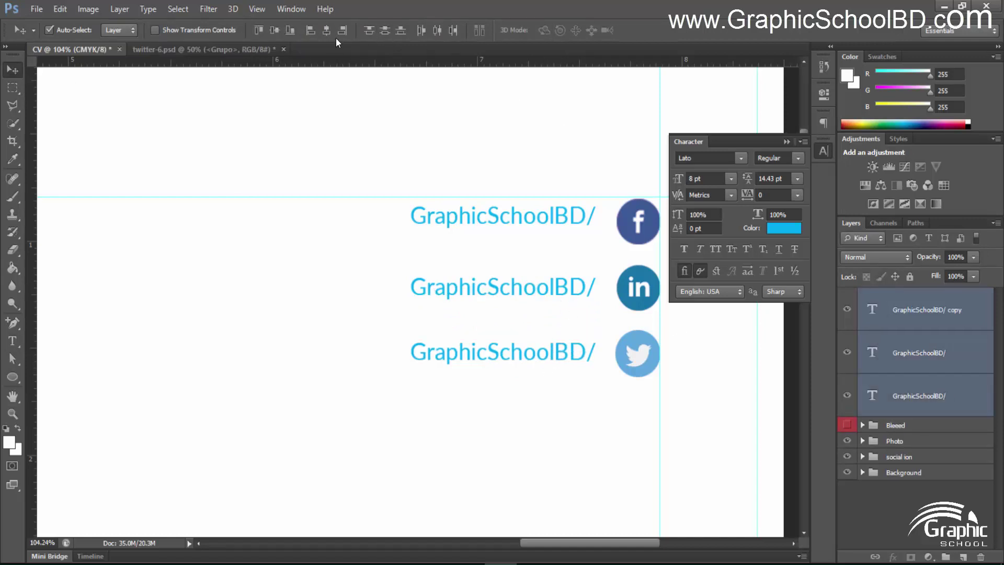
key("Right")
key("Right")
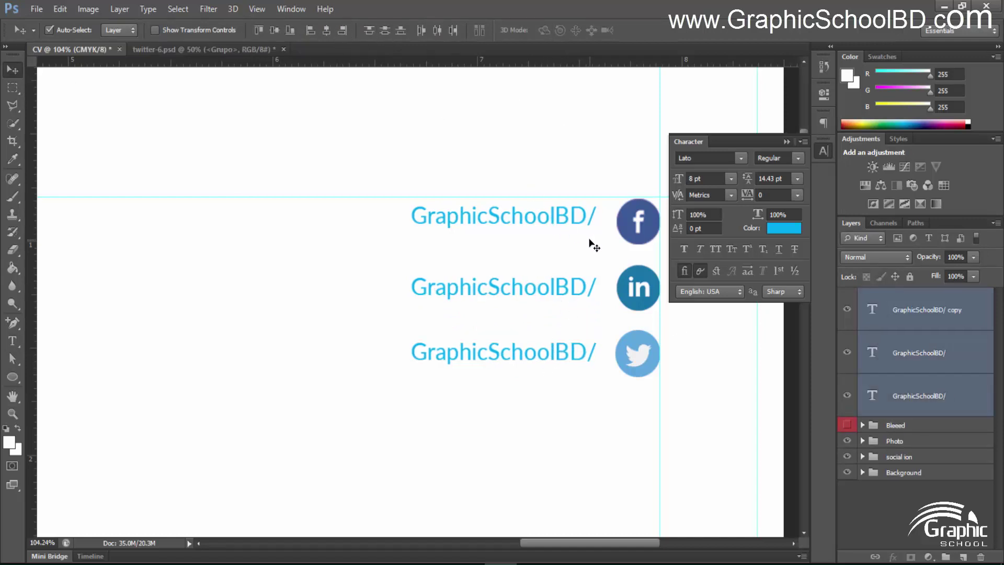
key("shift+Down")
key("Right")
key("Right")
key("Right")
key("Right")
key("Right")
key("Right")
key("Right")
key("Right")
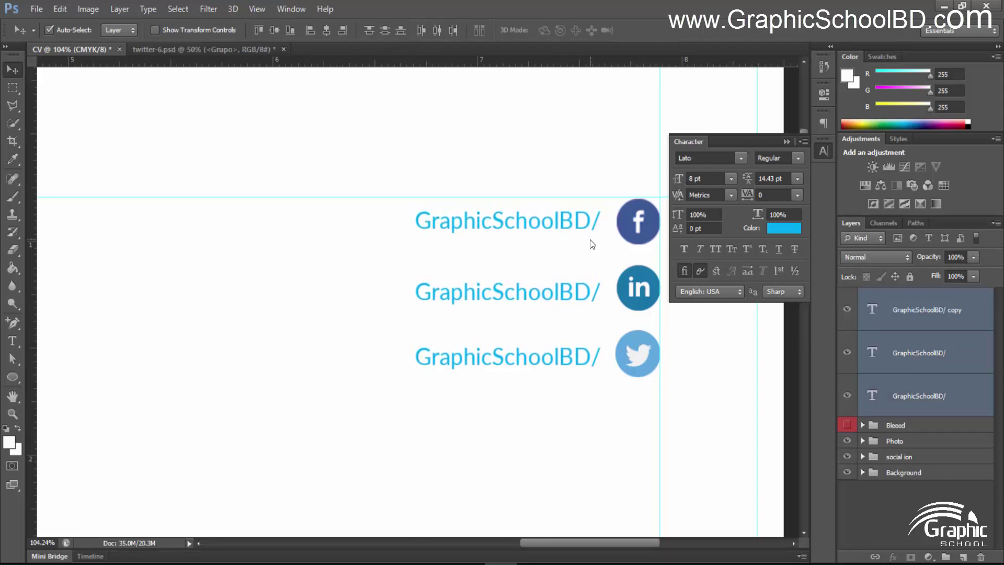
Hide the "GraphicSchoolBD/" text layer beside the Twitter icon
scroll(574, 246, "up", 2)
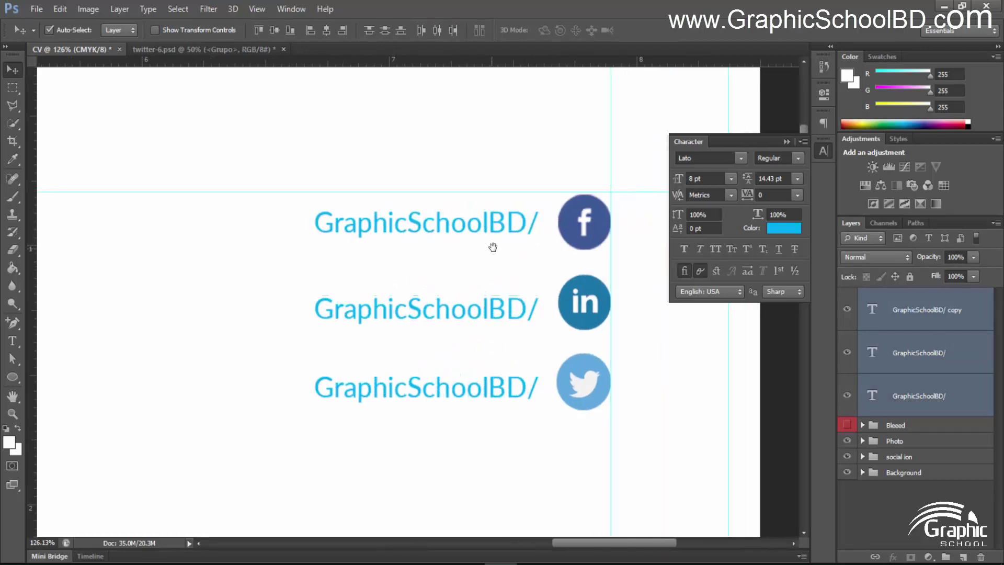
left_click(923, 313)
left_click(848, 309)
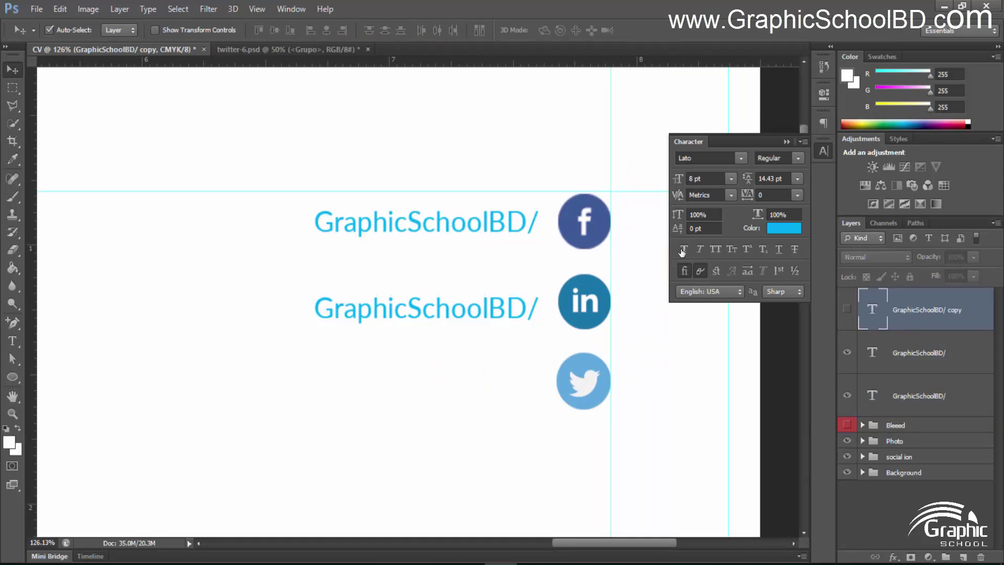
Show the Twitter text layer again and reorder the three "GraphicSchoolBD/" layers as Facebook, LinkedIn, Twitter from top to bottom
left_click(848, 309)
left_click(931, 403)
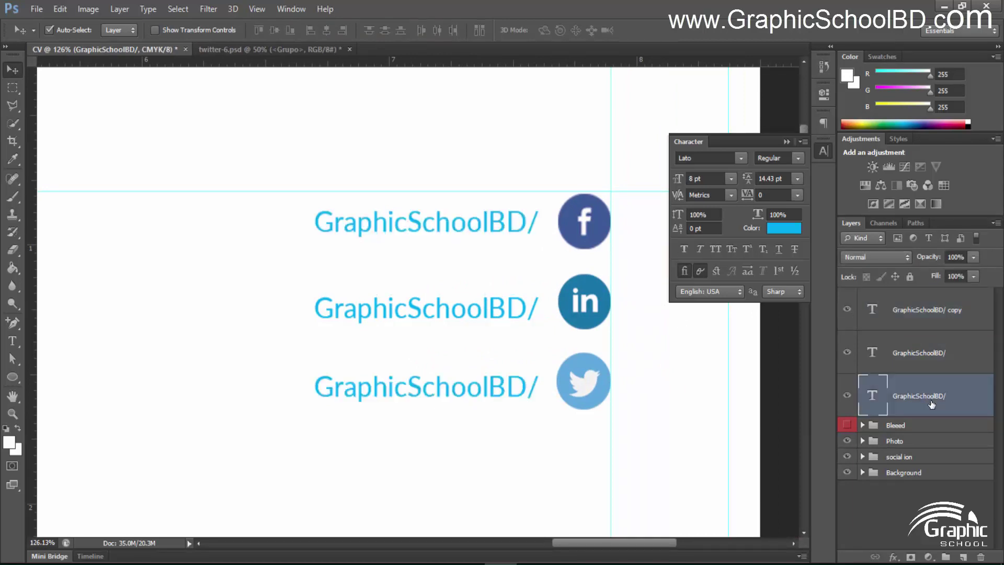
left_click_drag(931, 404, 911, 306)
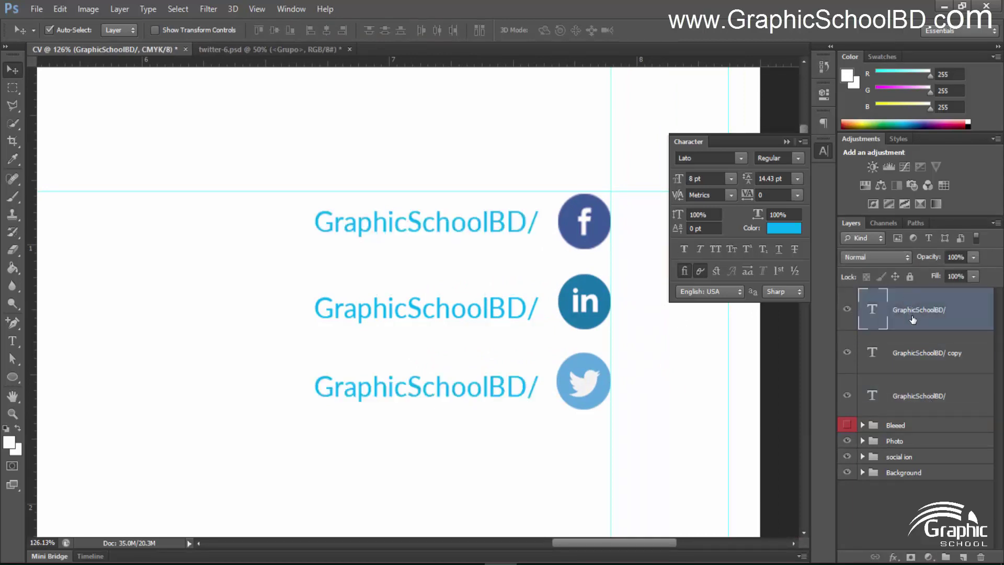
left_click(907, 379)
left_click(905, 358)
left_click(848, 352)
left_click(848, 353)
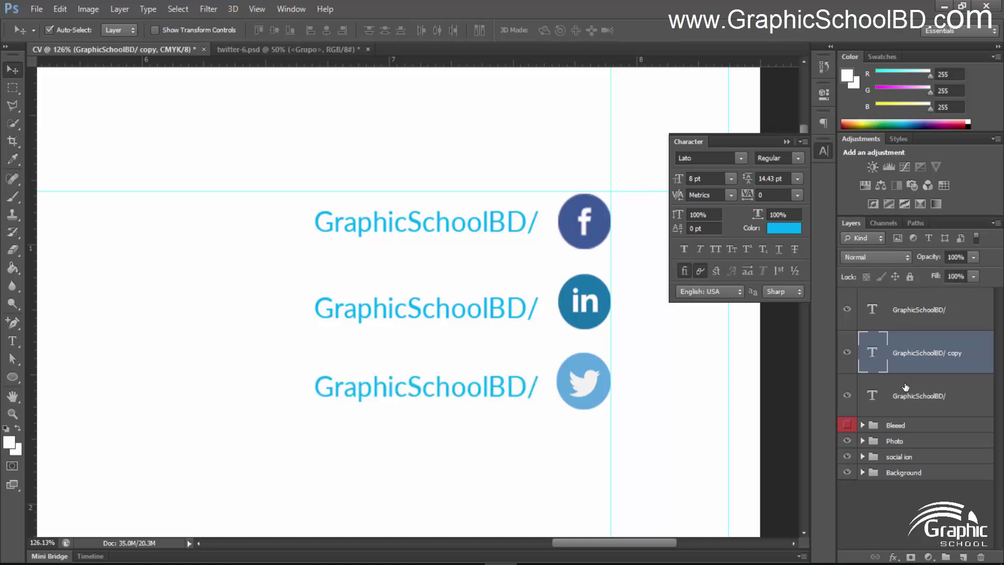
left_click_drag(906, 387, 910, 348)
left_click(883, 322)
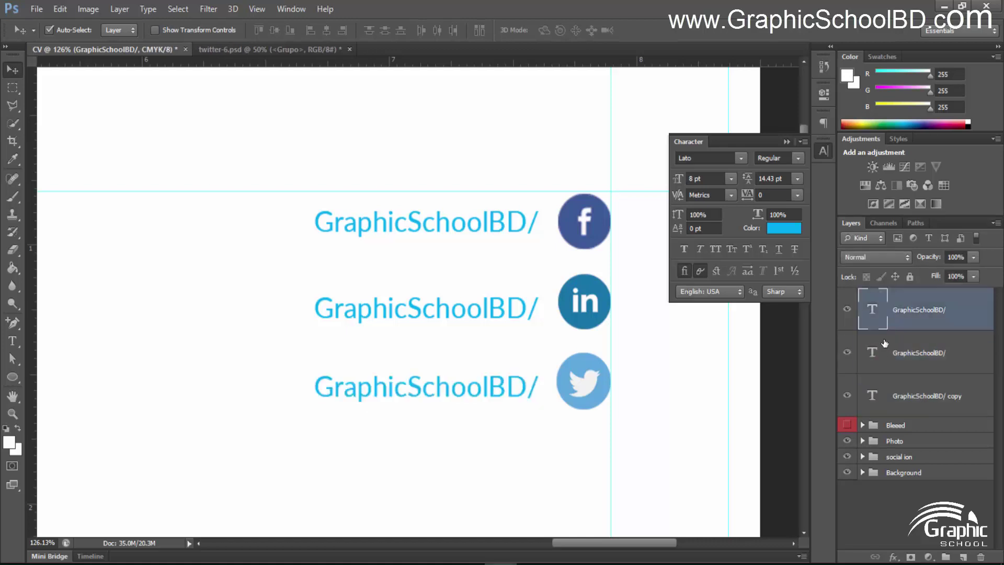
Expand the "social ion" group and align the top "GraphicSchoolBD/" text with the Facebook icon by their vertical centers
left_click(863, 456)
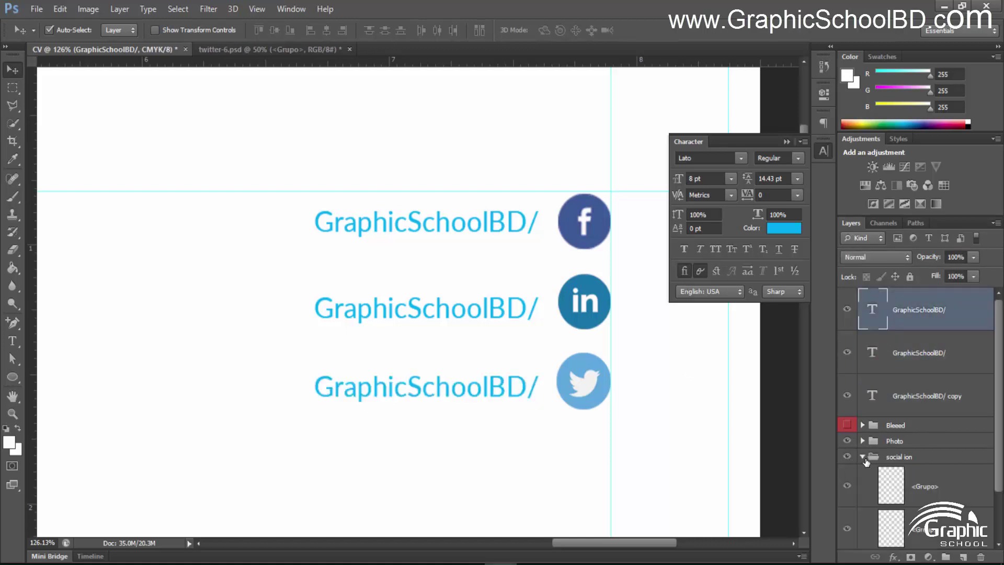
scroll(925, 466, "down", 2)
left_click(847, 425)
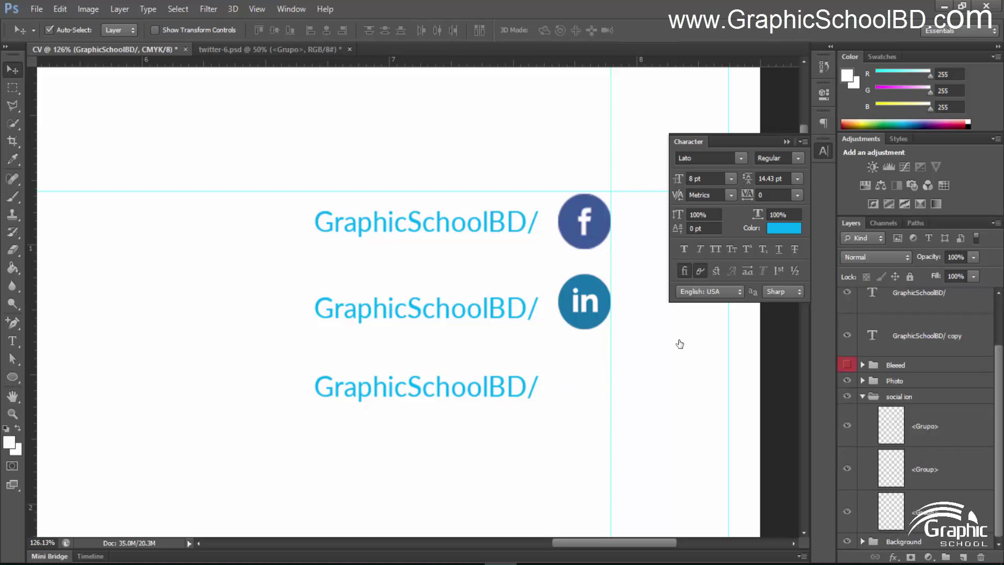
left_click(847, 425)
left_click(847, 511)
left_click(848, 511)
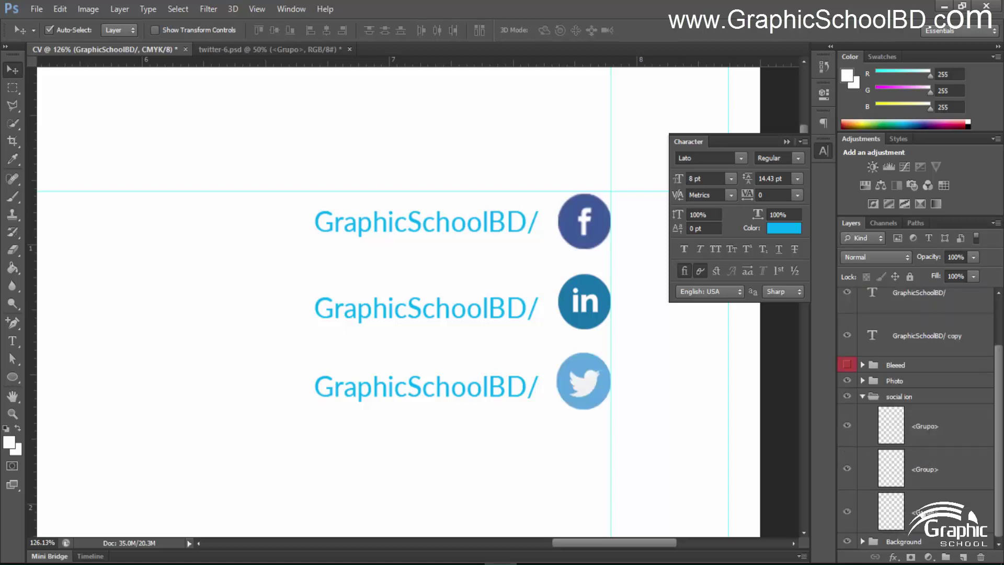
left_click(923, 514)
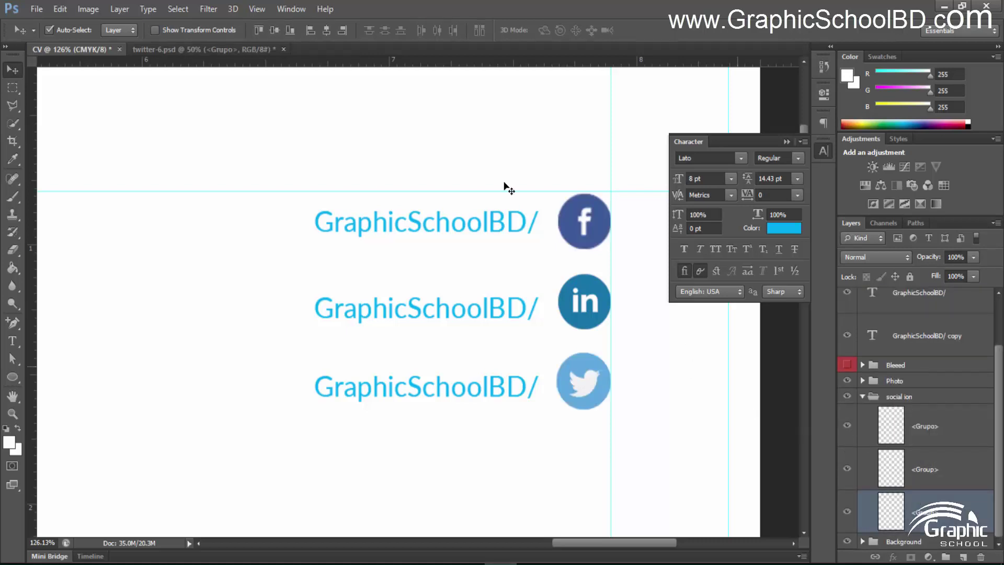
left_click(274, 31)
scroll(413, 301, "up", 3)
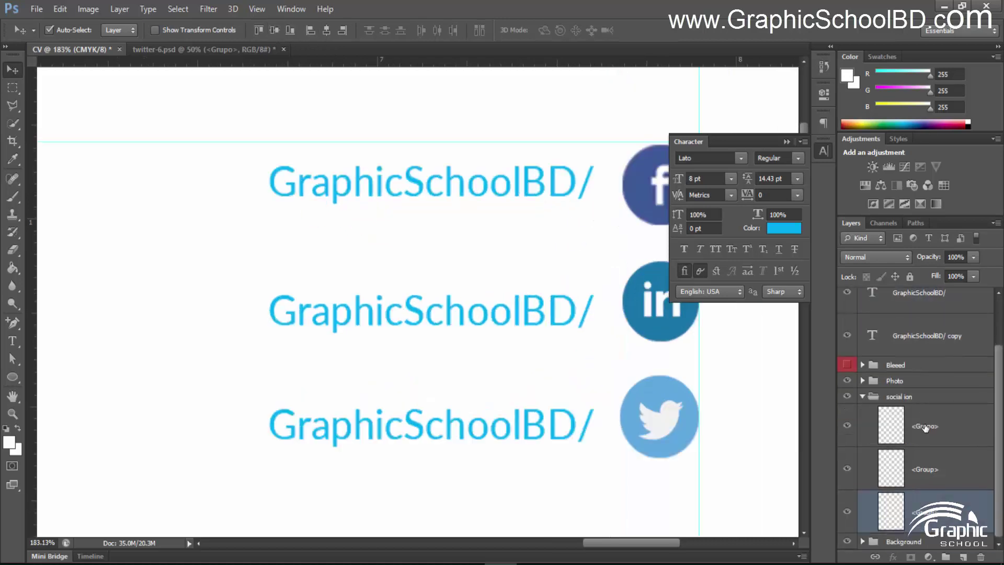
Align the middle "GraphicSchoolBD/" text with the LinkedIn icon by their vertical centers
left_click(912, 473)
left_click(846, 470)
left_click(844, 469)
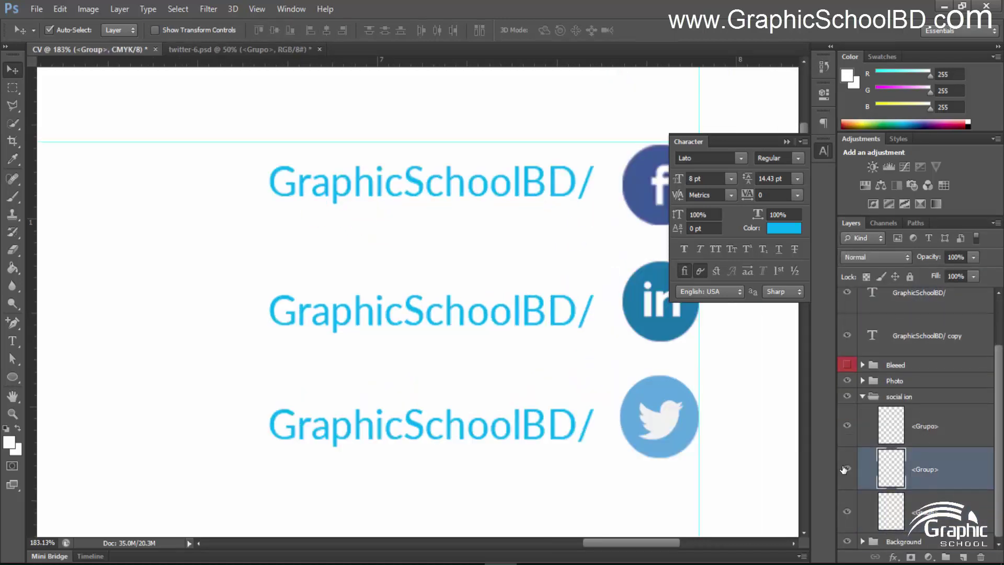
scroll(931, 458, "up", 2)
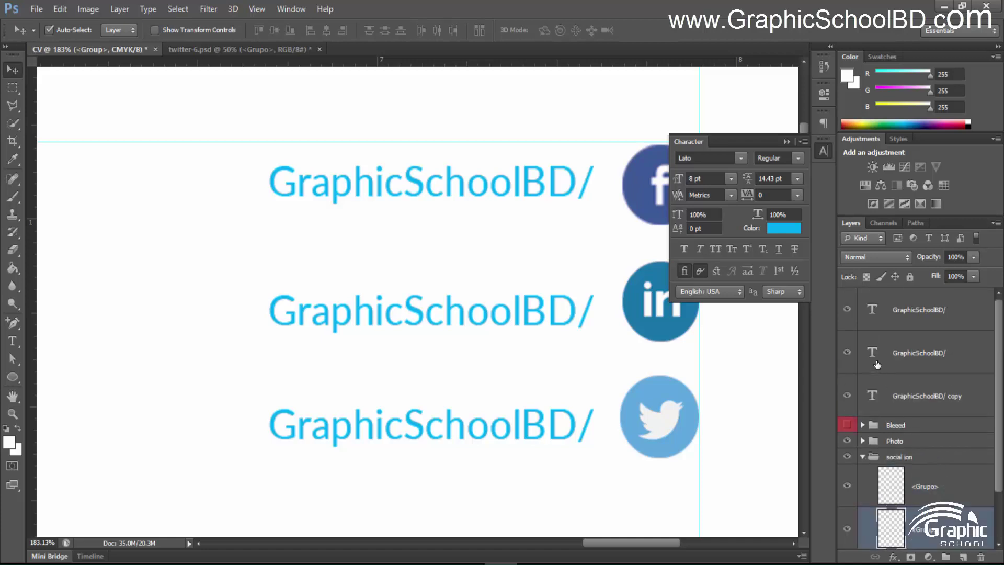
left_click(847, 354)
left_click(847, 354)
left_click(860, 355)
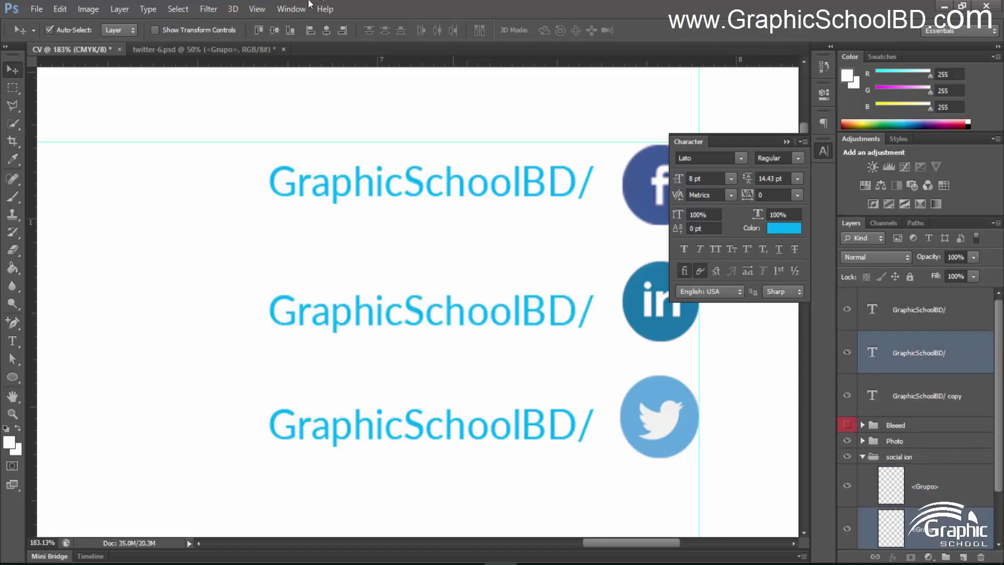
left_click(274, 30)
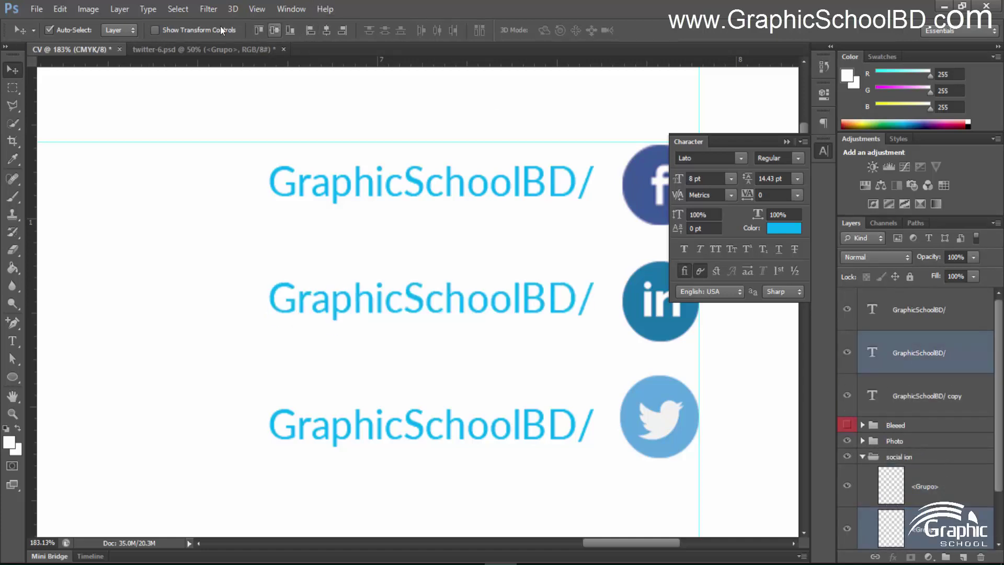
Align the lowest "GraphicSchoolBD/" text with the Twitter icon by their vertical centers
left_click(907, 396)
scroll(926, 437, "down", 2)
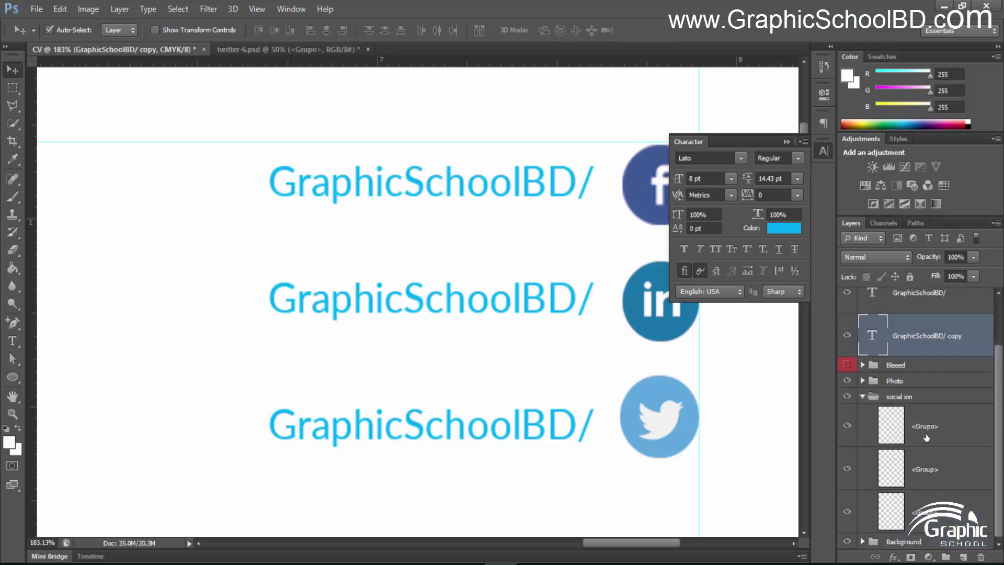
left_click(743, 350, "shift")
left_click(274, 29)
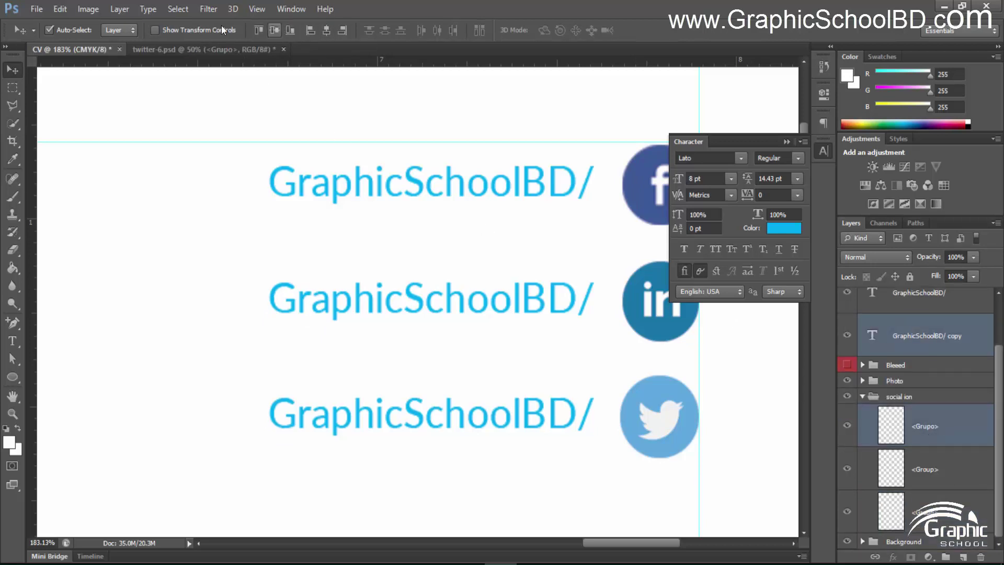
Collapse the "social ion" group and gather the three "GraphicSchoolBD/" text layers into a new group
scroll(448, 253, "down", 8)
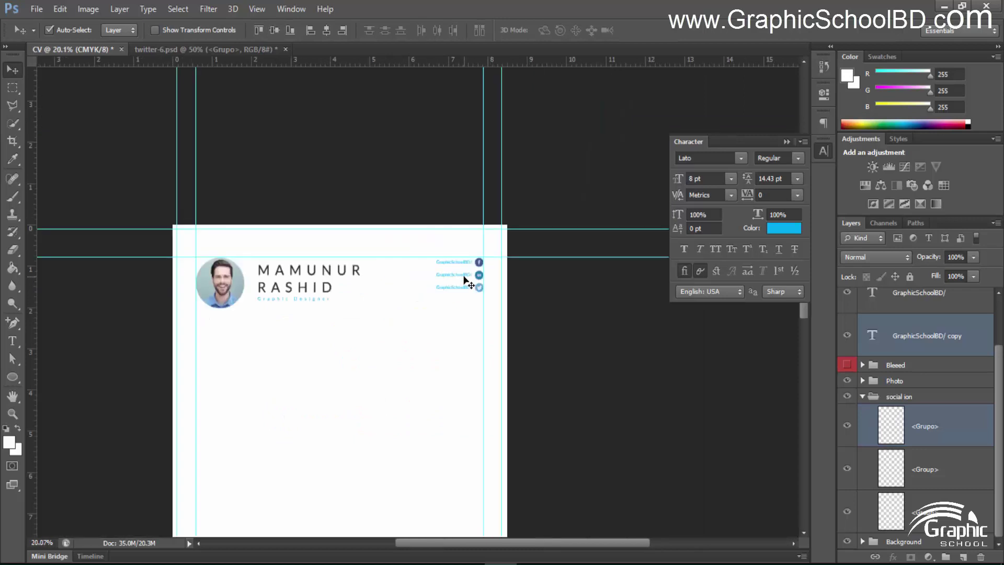
scroll(467, 281, "down", 1)
left_click(998, 356)
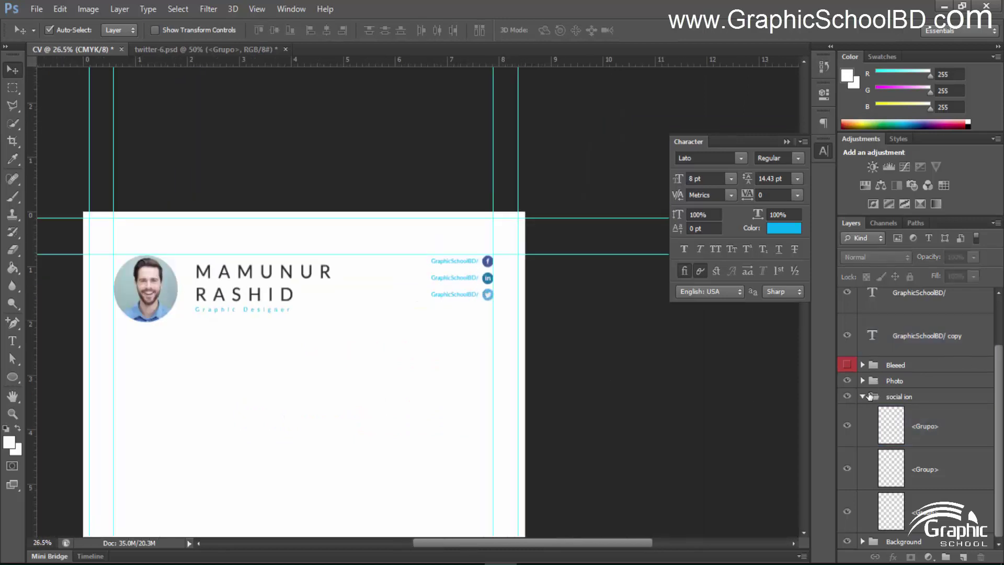
left_click(863, 396)
scroll(412, 301, "up", 1)
left_click(455, 294)
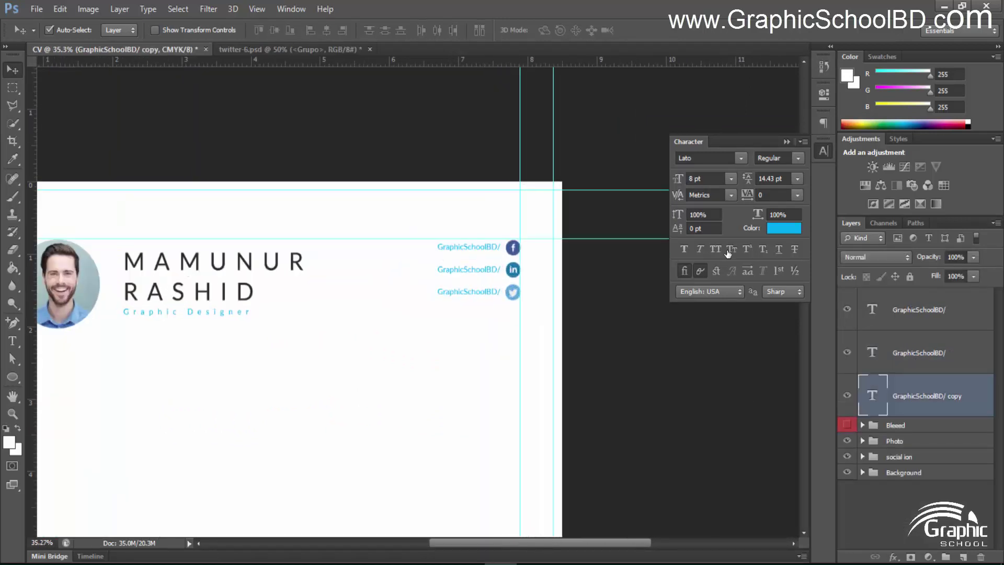
left_click(921, 310)
left_click(933, 396, "shift")
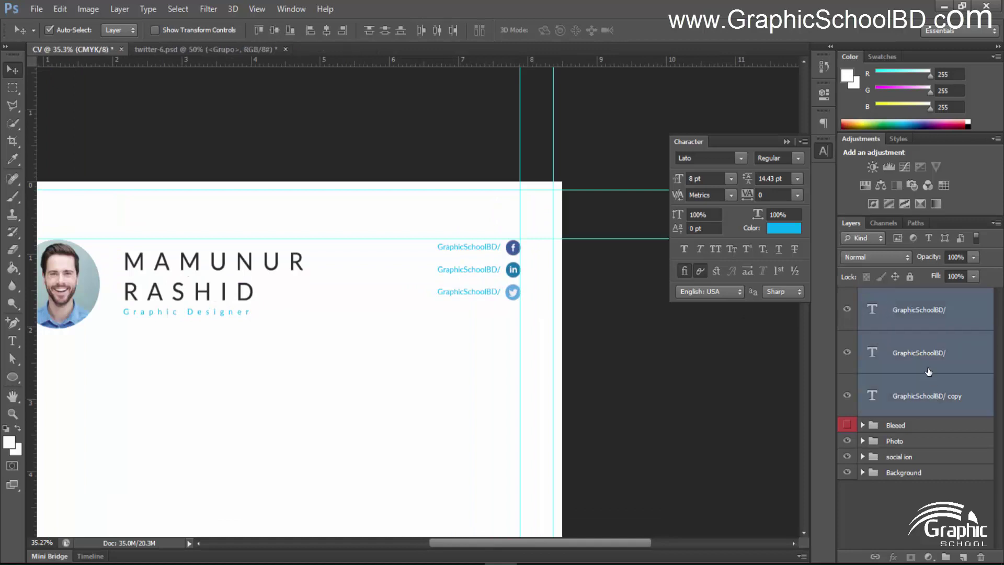
key("ctrl+g")
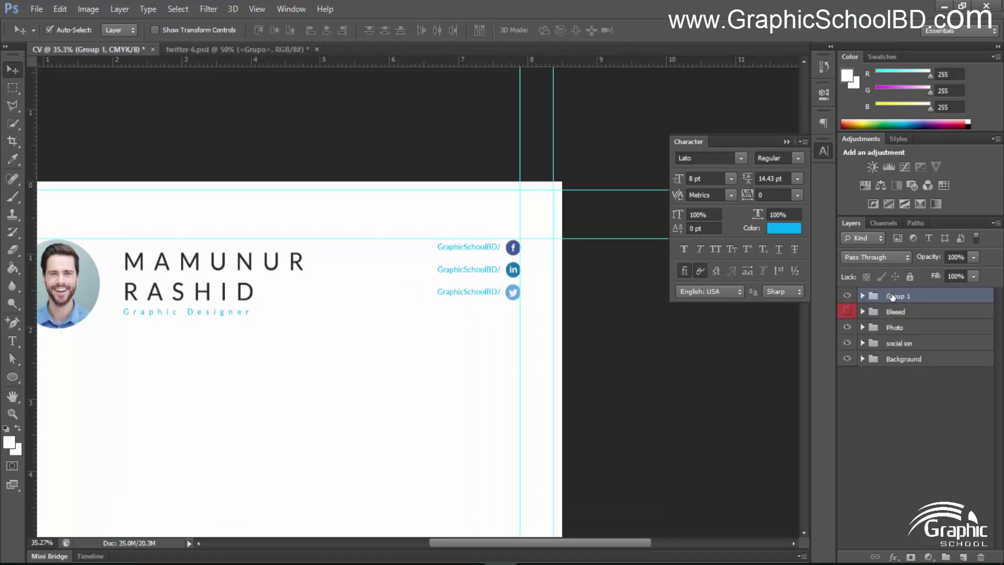
Rename the new text group "Social contact" and place it between the "Photo" and "social ion" groups
double_click(893, 296)
type("A")
key("BackSpace")
key("BackSpace")
key("BackSpace")
key("BackSpace")
key("BackSpace")
key("BackSpace")
type("Social contact")
key("Return")
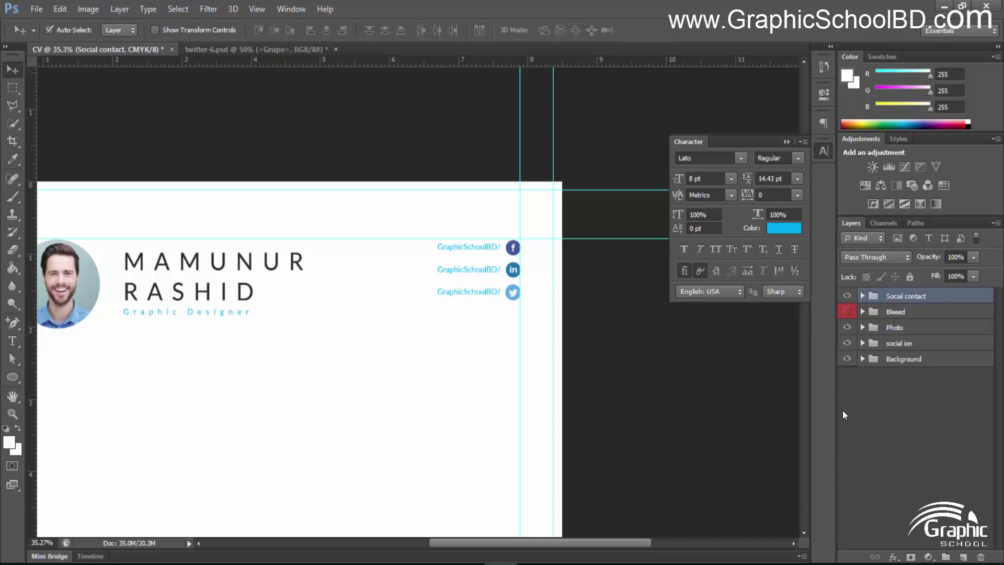
left_click_drag(902, 297, 899, 336)
left_click(899, 372)
Examine the finished header and the overall layout of the CV page
scroll(487, 311, "down", 2)
scroll(476, 315, "up", 2)
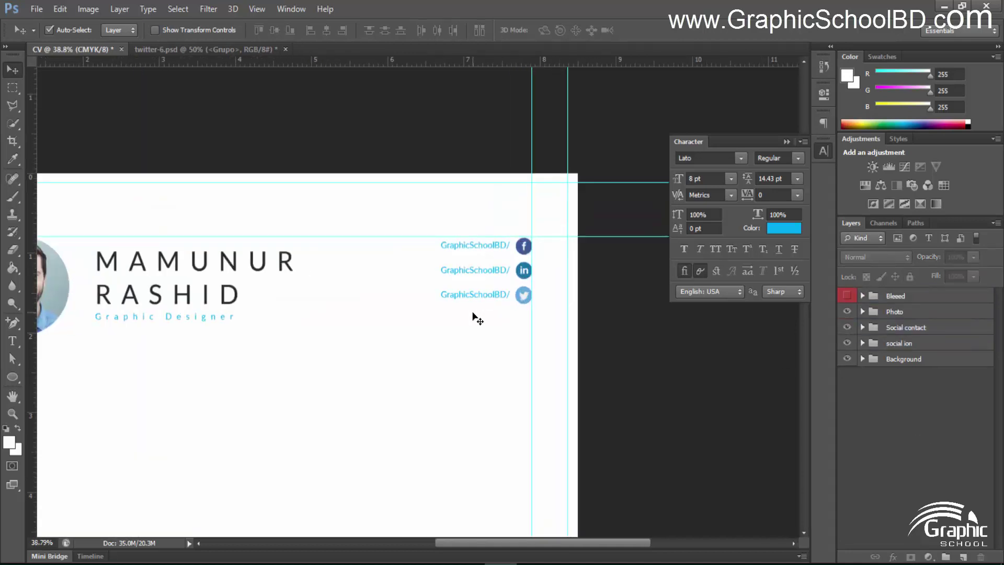
scroll(445, 334, "down", 2)
scroll(403, 354, "down", 2)
scroll(387, 290, "up", 1)
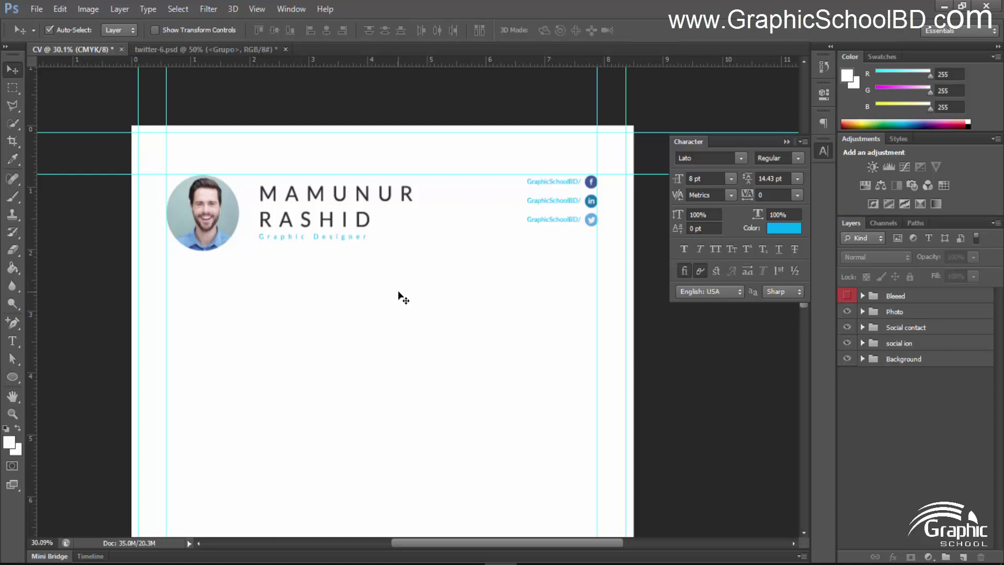
scroll(487, 401, "down", 2)
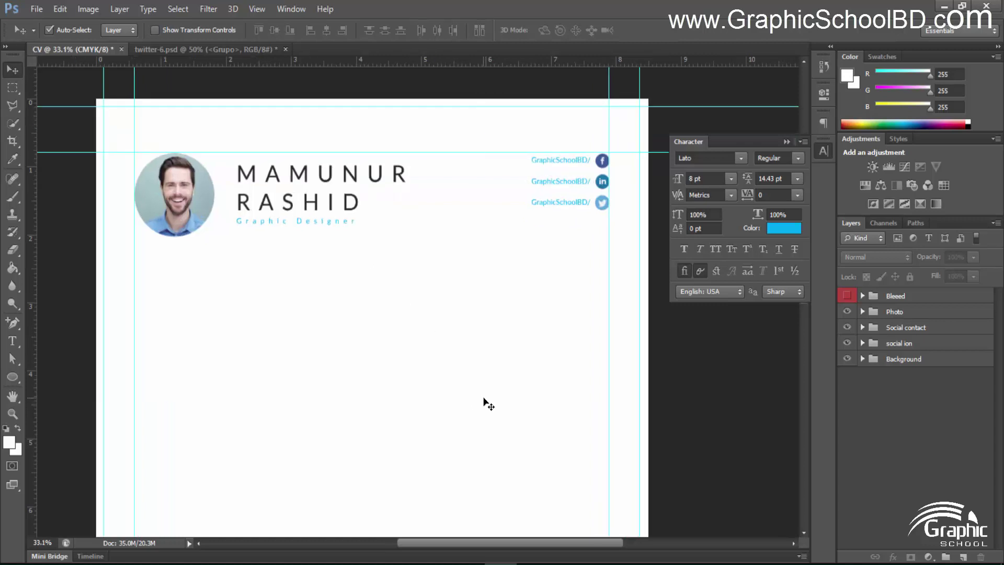
scroll(487, 401, "up", 3)
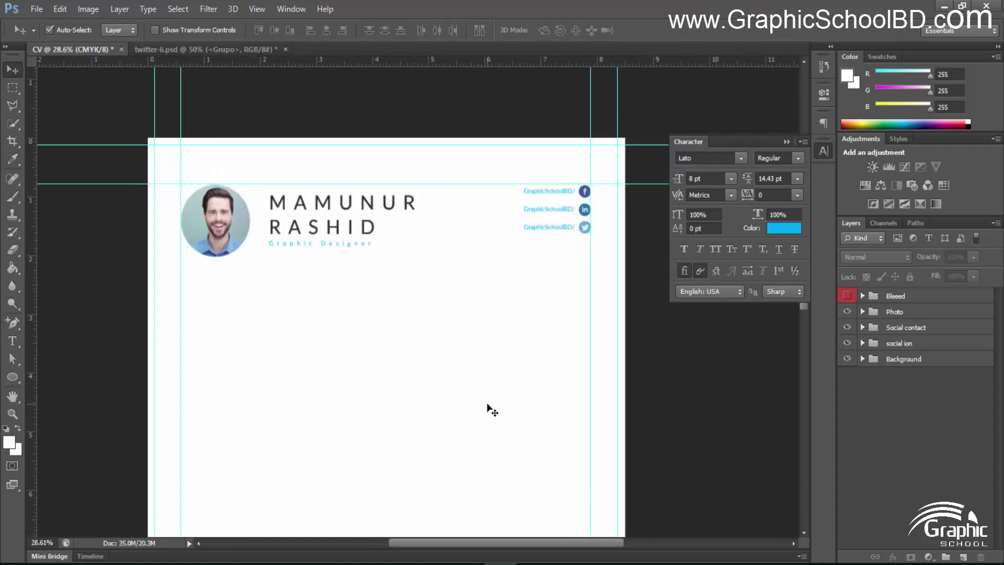
scroll(492, 410, "down", 1)
scroll(492, 410, "down", 3)
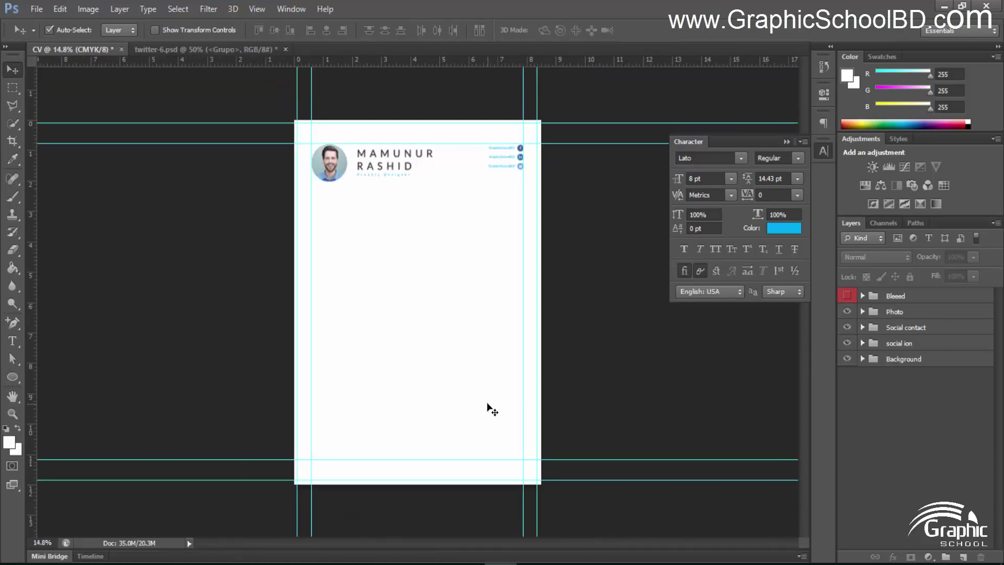
scroll(492, 409, "up", 1)
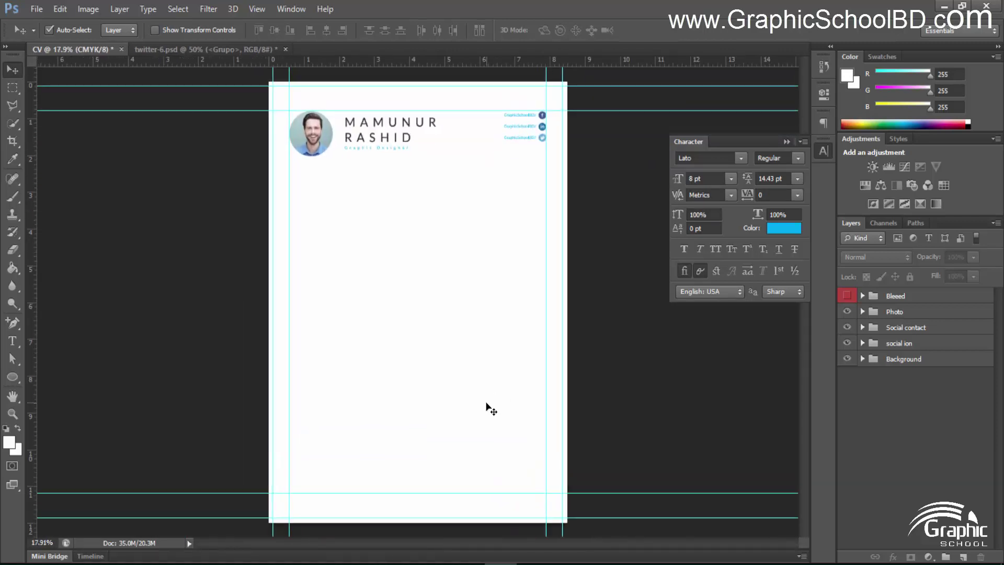
scroll(415, 112, "up", 4)
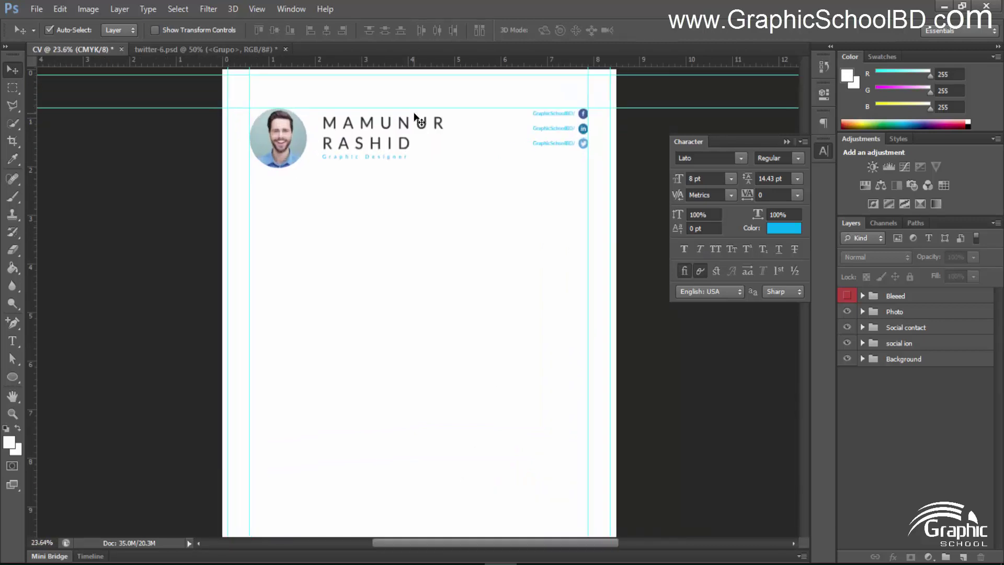
scroll(432, 198, "up", 1)
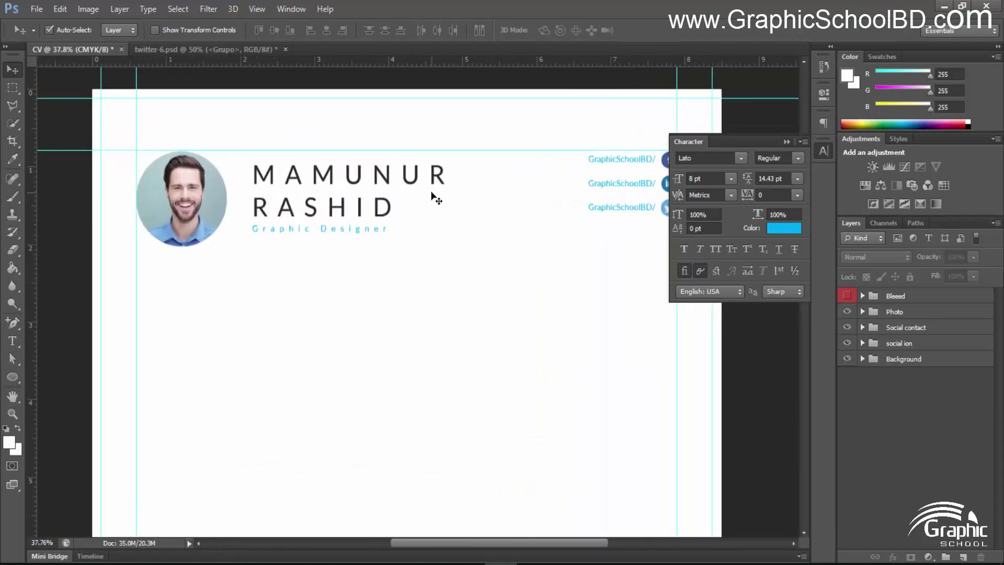
Draw a rectangle of about 2553 × 176 px across the full width of the page's top edge, with no stroke
left_click_drag(23, 375, 37, 370)
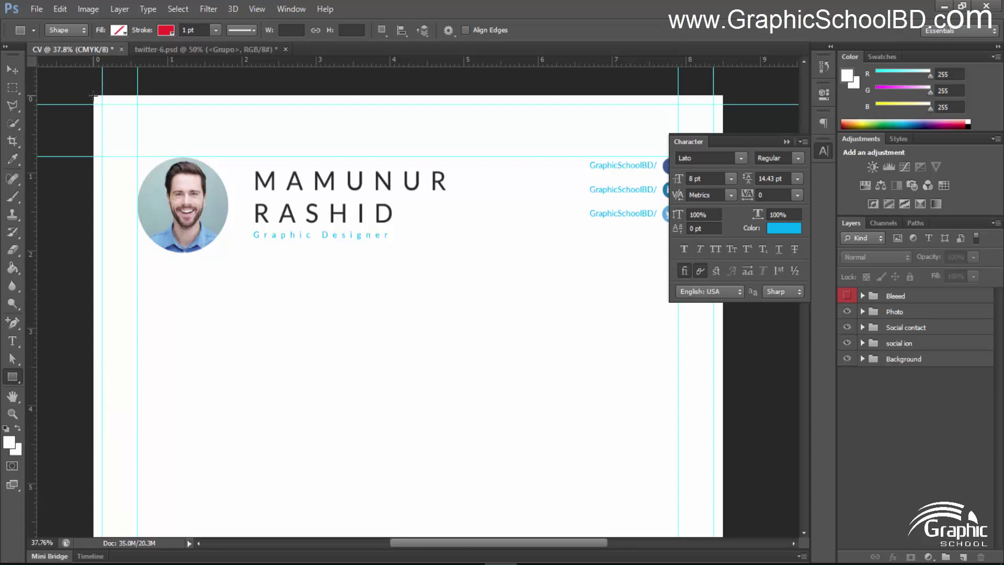
mouse_move(94, 96)
left_mouse_down()
mouse_move(648, 105)
mouse_move(717, 111)
mouse_move(723, 140)
left_mouse_up()
left_click(120, 30)
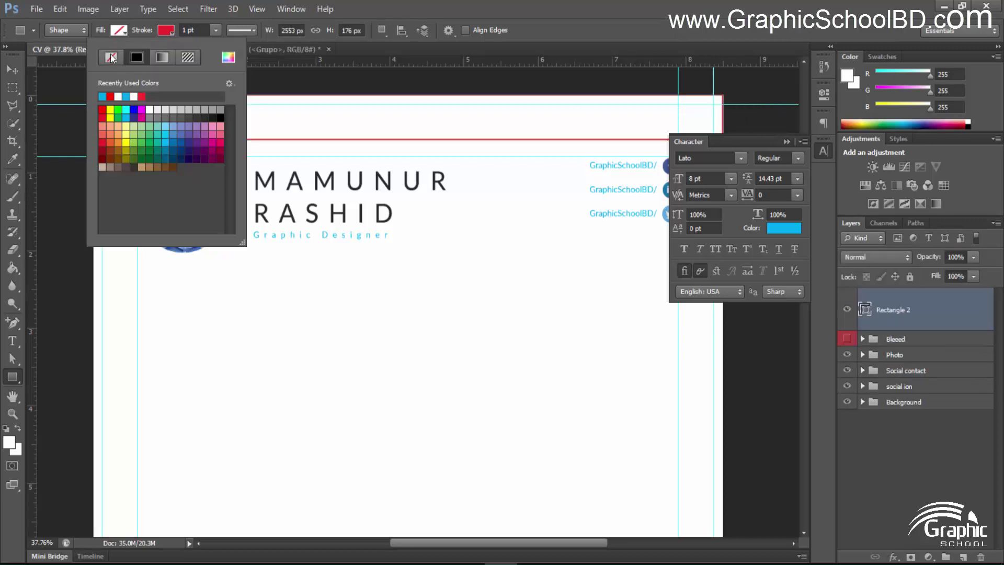
left_click(112, 58)
Fill the rectangle at the page top with solid cyan, using C 100% and 0% for M, Y and K
left_click(118, 32)
left_click(178, 56)
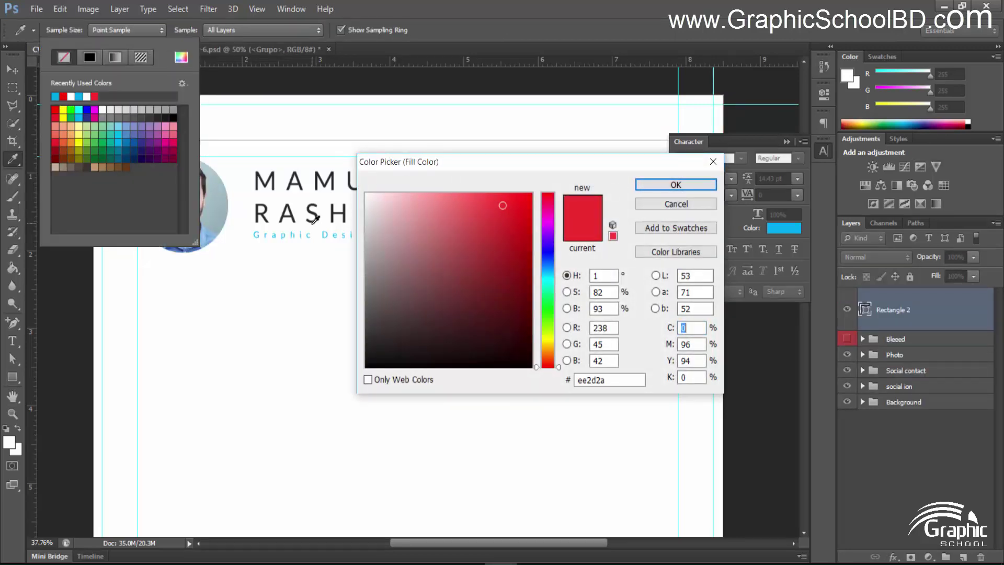
left_click(310, 230)
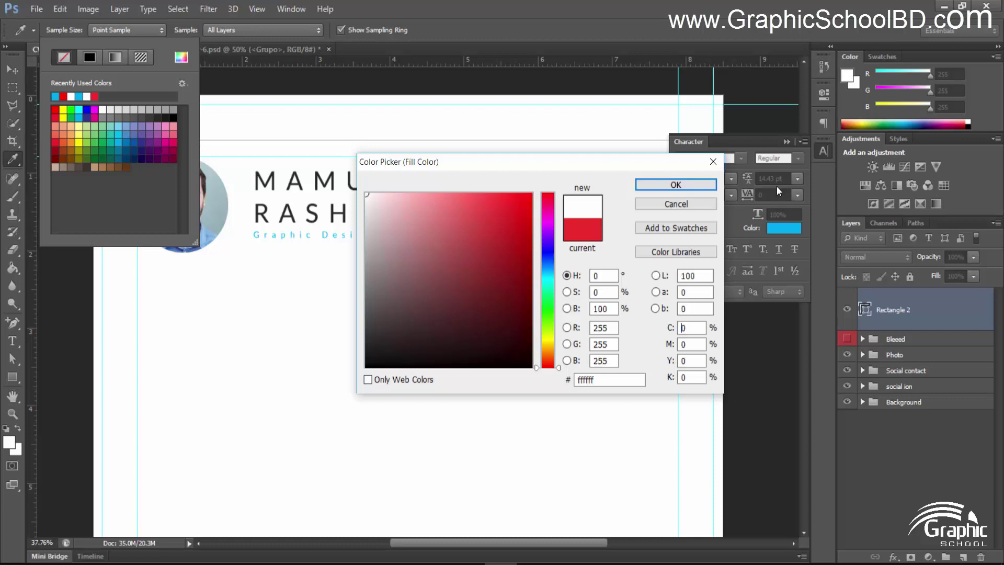
type("100")
left_click(698, 184)
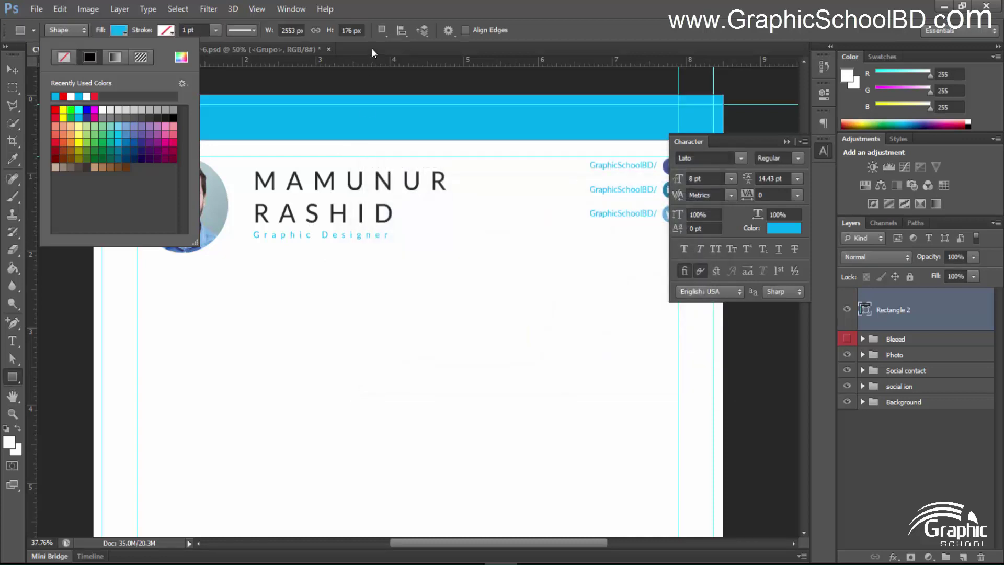
left_click(12, 70)
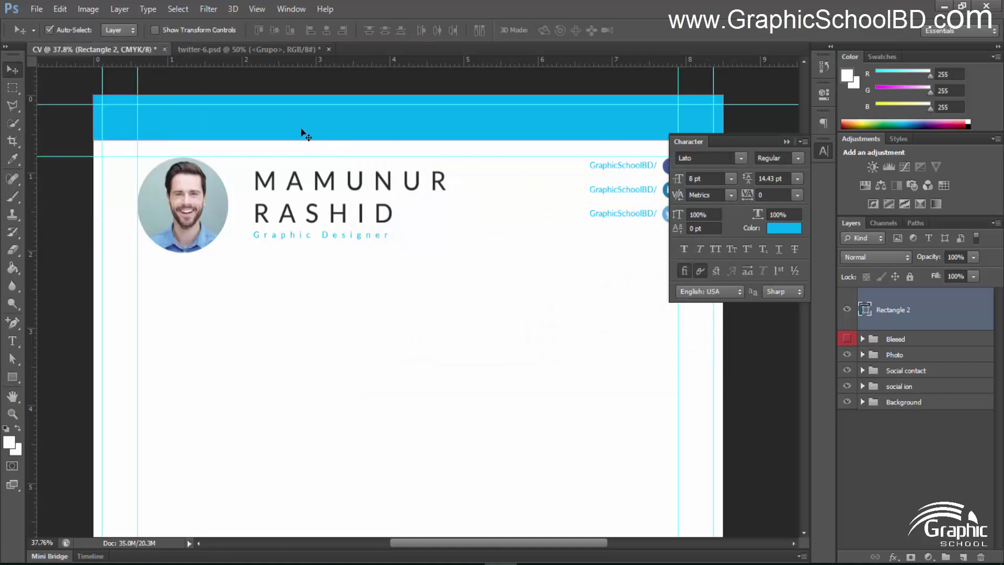
Add an anchor point about 5.7 in along the cyan band's lower edge and raise its lower-left corner to about half the band's height
scroll(308, 141, "up", 1)
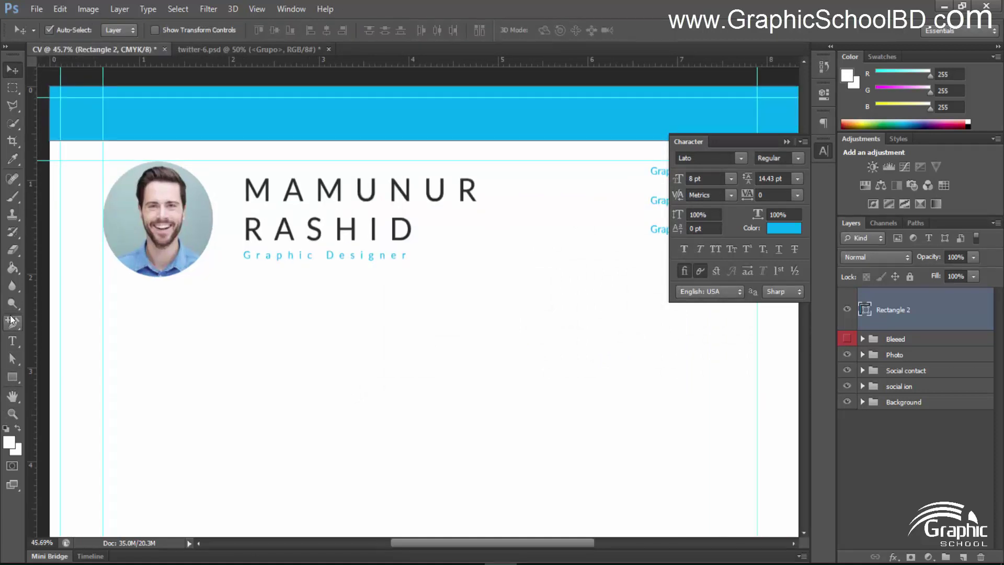
left_click_drag(12, 323, 56, 323)
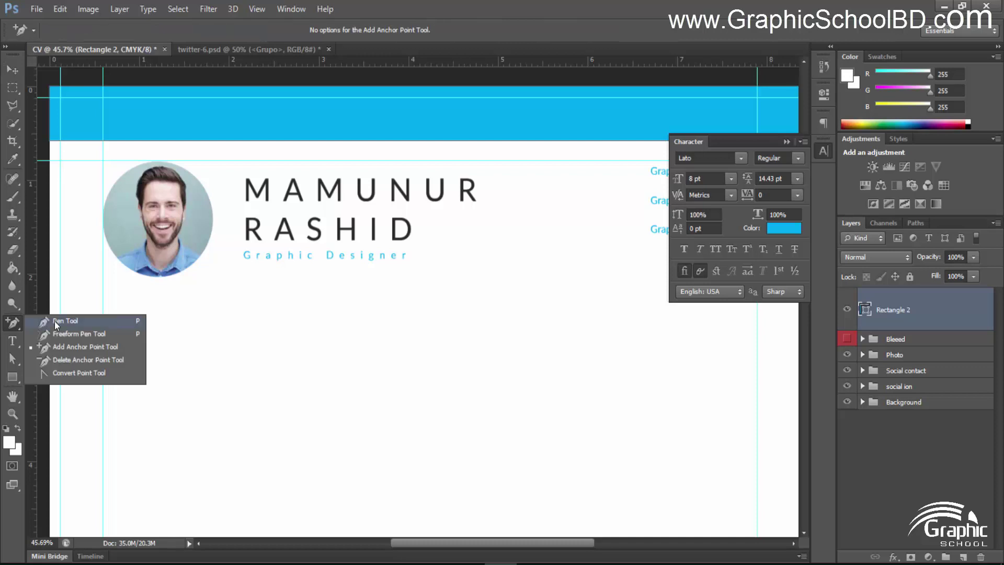
left_click(57, 349)
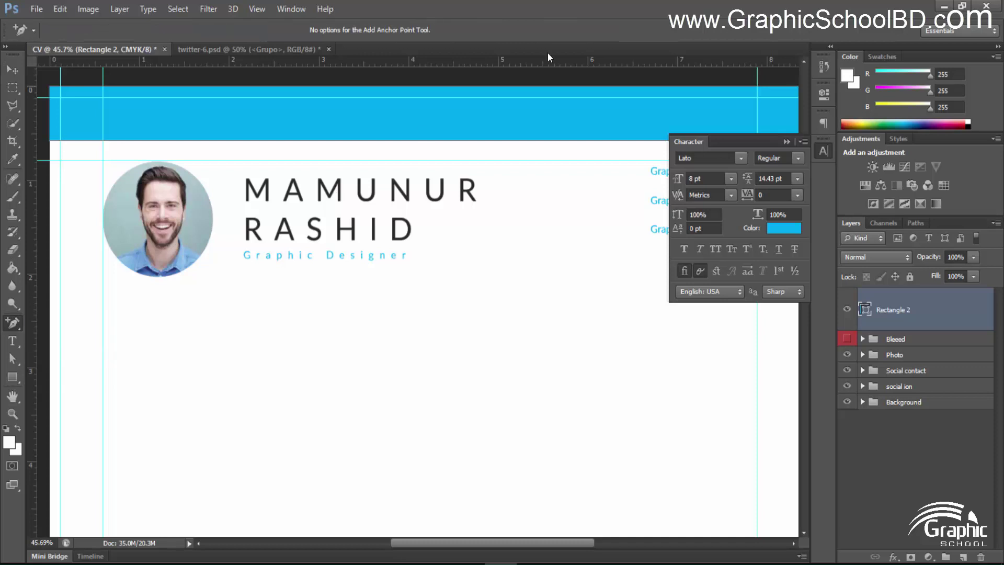
left_click(564, 141)
left_click(13, 359)
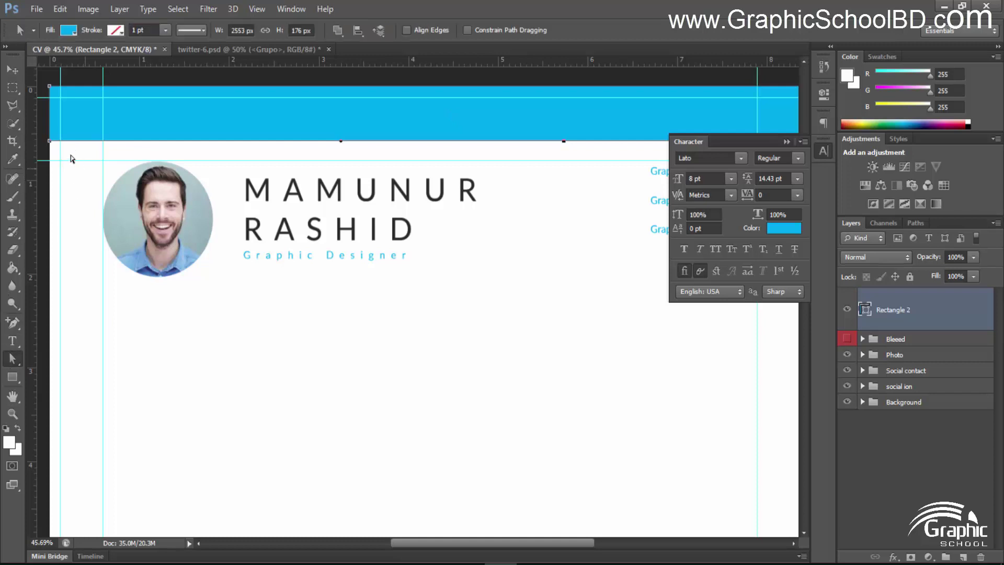
left_click_drag(49, 141, 50, 132)
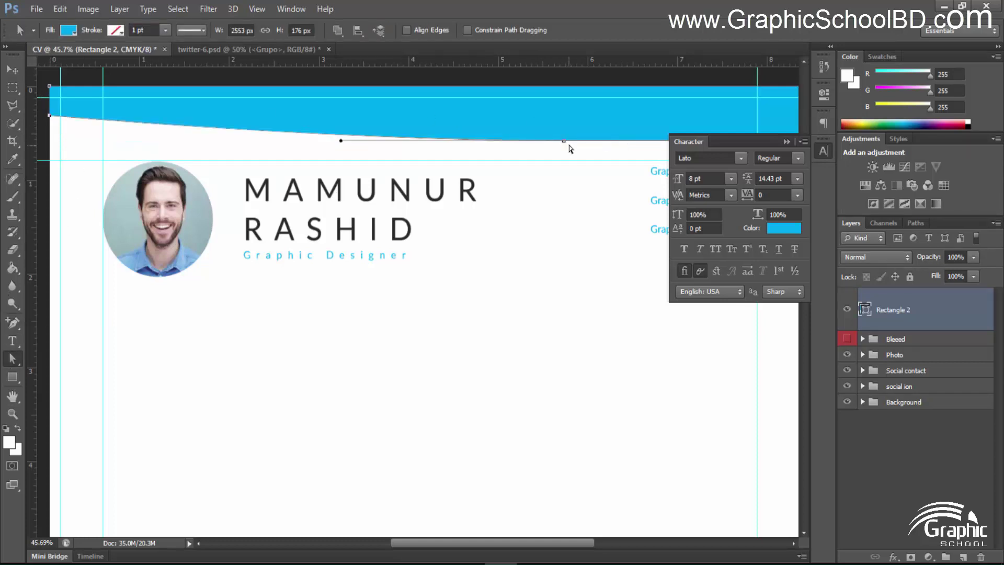
Add a second anchor point on the band's lower edge at about 5.4 in, just left of the first added point
left_click(13, 323)
left_click(538, 141)
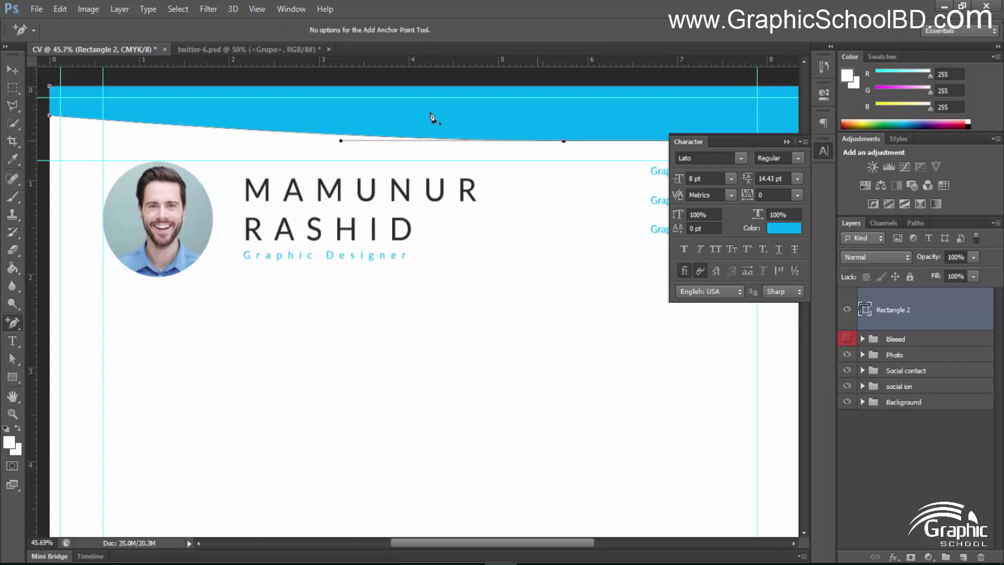
left_click(12, 359)
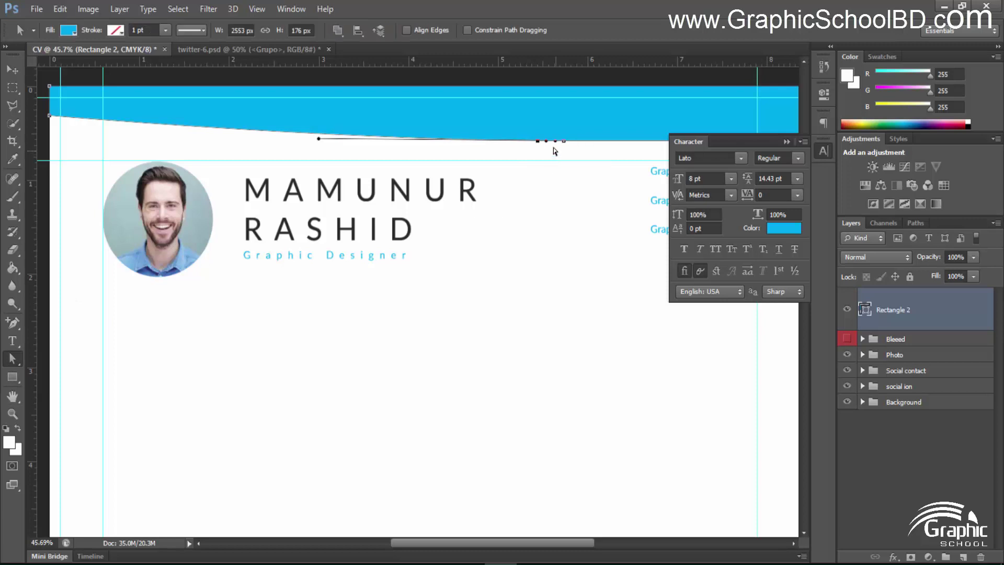
mouse_move(439, 115)
left_mouse_down()
mouse_move(366, 173)
mouse_move(438, 104)
left_mouse_up()
key("ctrl+z")
left_click_drag(538, 142, 540, 112)
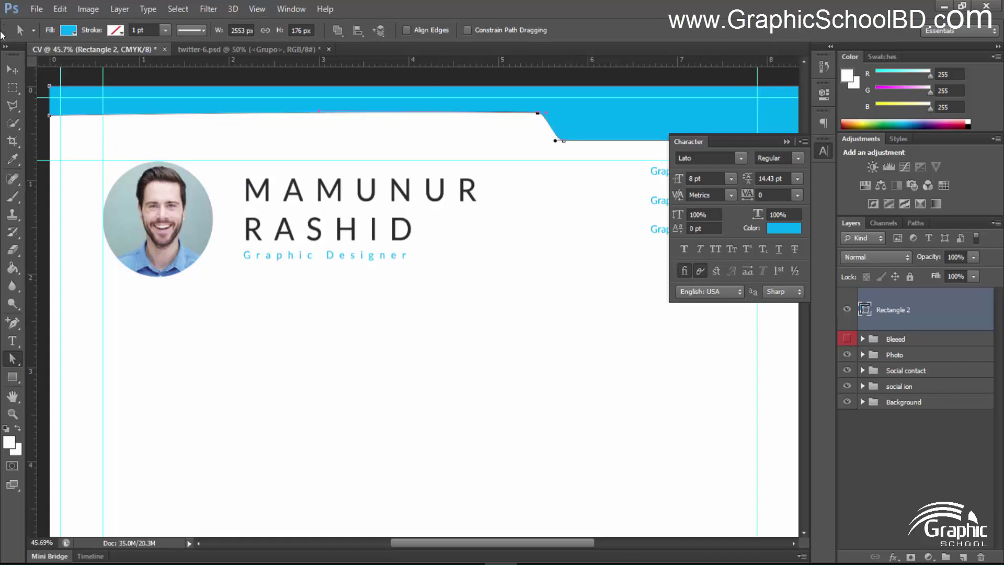
key("ctrl+z")
Raise the newly added anchor point level with the band's lower-left corner, forming a slanted step, and deselect the shape
left_click_drag(539, 142, 539, 117)
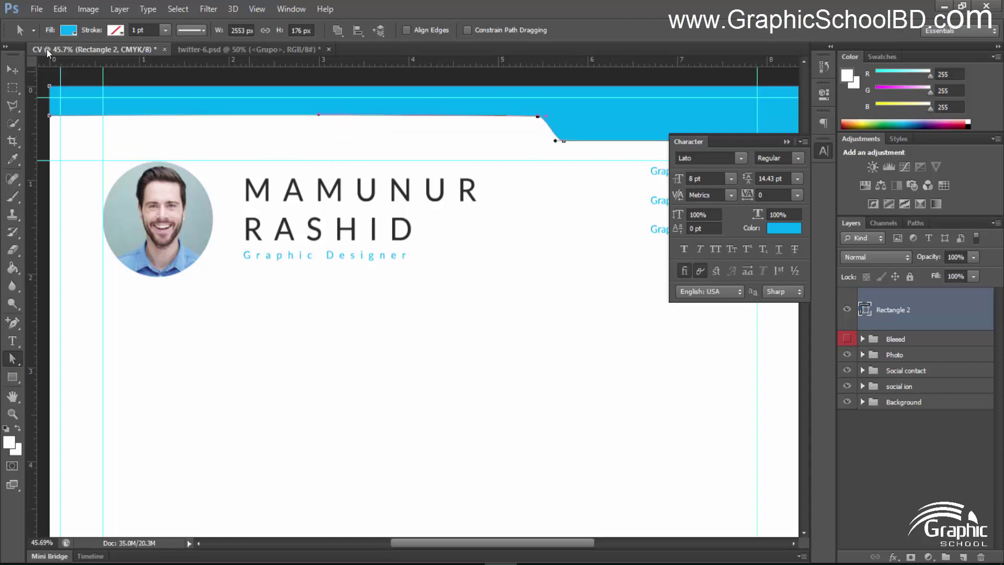
left_click(11, 69)
left_click(611, 328)
key("ctrl+0")
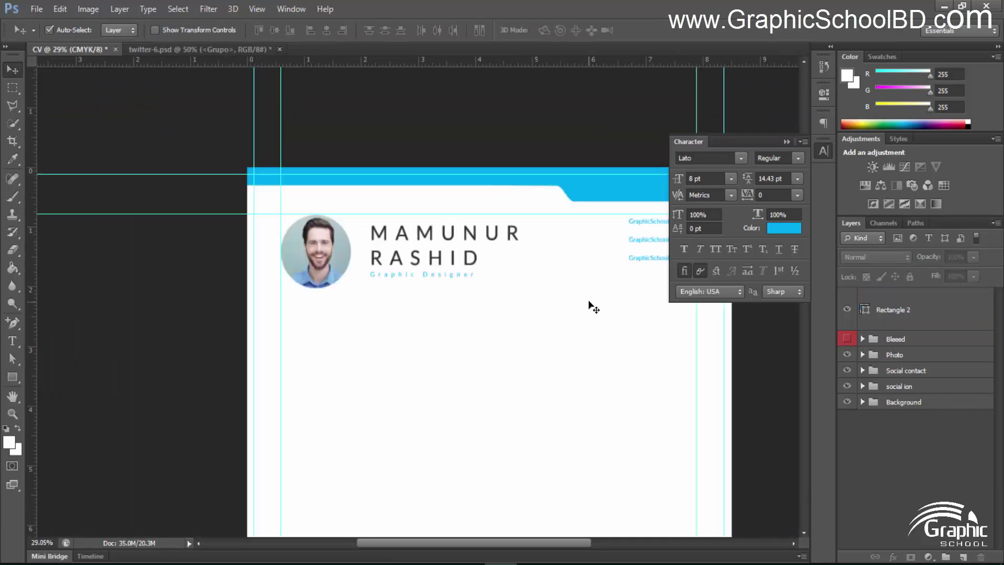
scroll(498, 97, "up", 5)
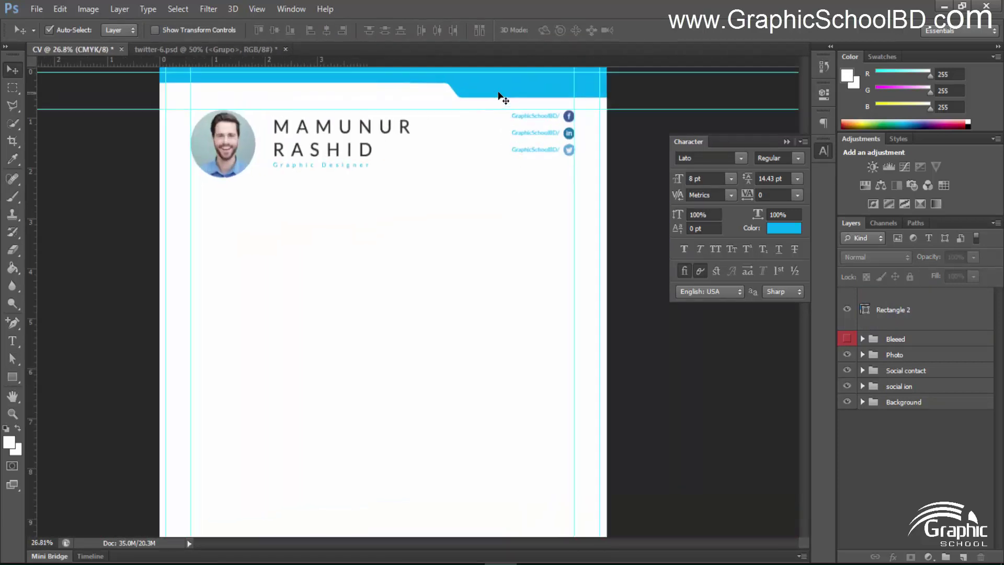
scroll(421, 86, "up", 3)
left_click_drag(437, 117, 502, 221)
scroll(502, 221, "down", 8)
scroll(384, 266, "up", 3)
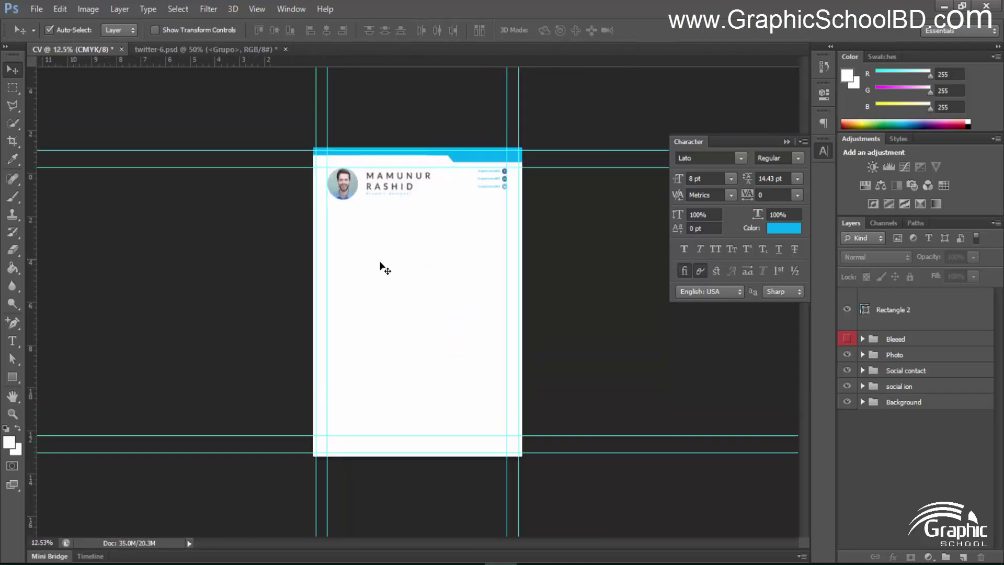
Move the top bleed guide onto the page's upper edge and duplicate the cyan band's layer
left_click_drag(473, 152, 473, 147)
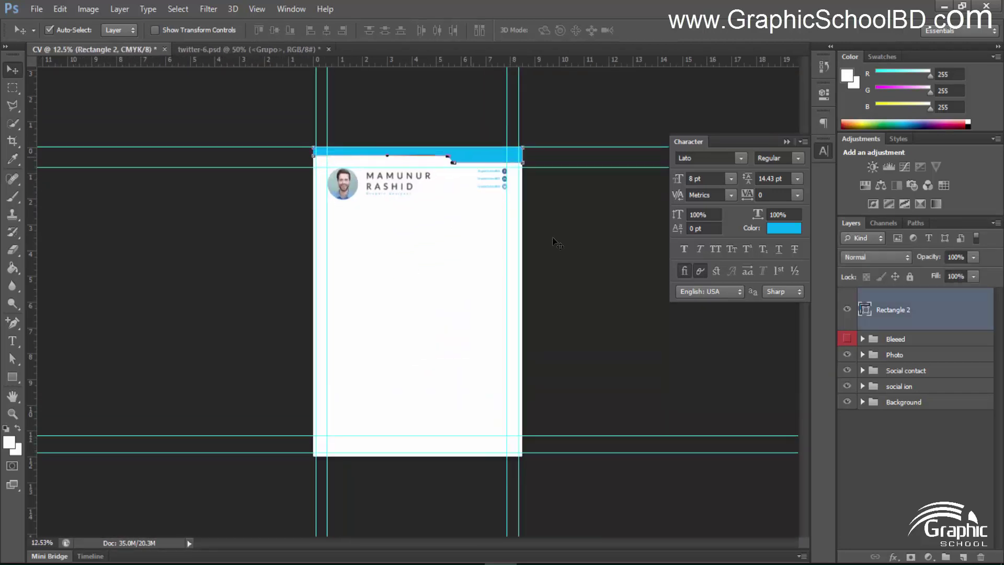
left_click(883, 482)
left_click_drag(893, 313, 963, 558)
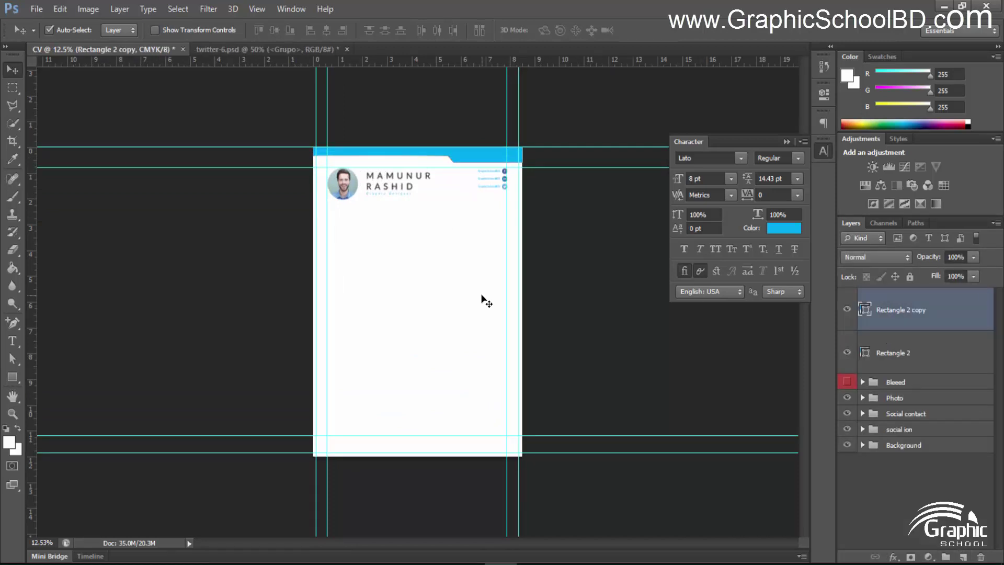
Flip the band copy horizontally and vertically to -100% width and height, and place it along the page's bottom edge
key("ctrl+t")
left_click_drag(537, 149, 293, 149)
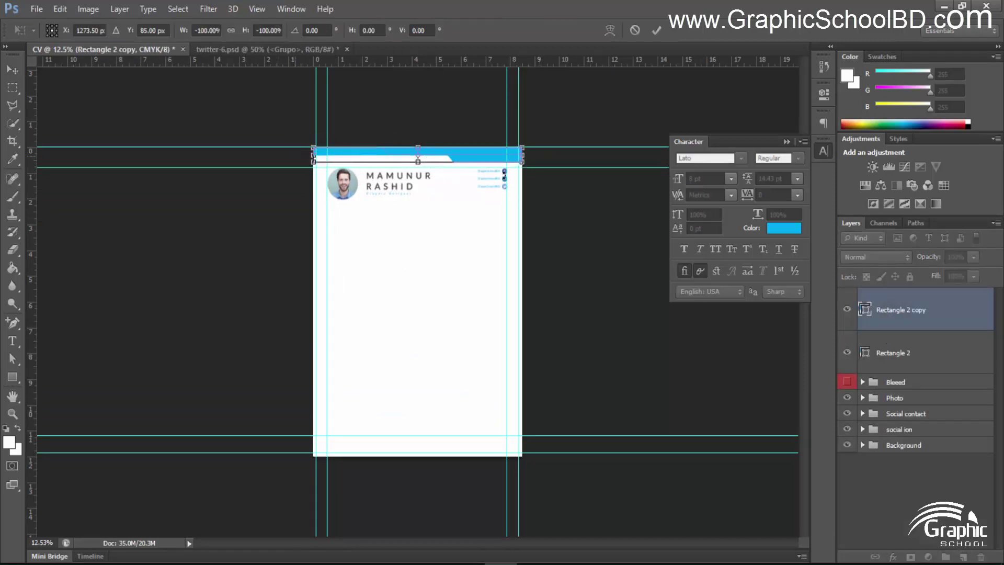
left_click_drag(462, 159, 460, 451)
key("Return")
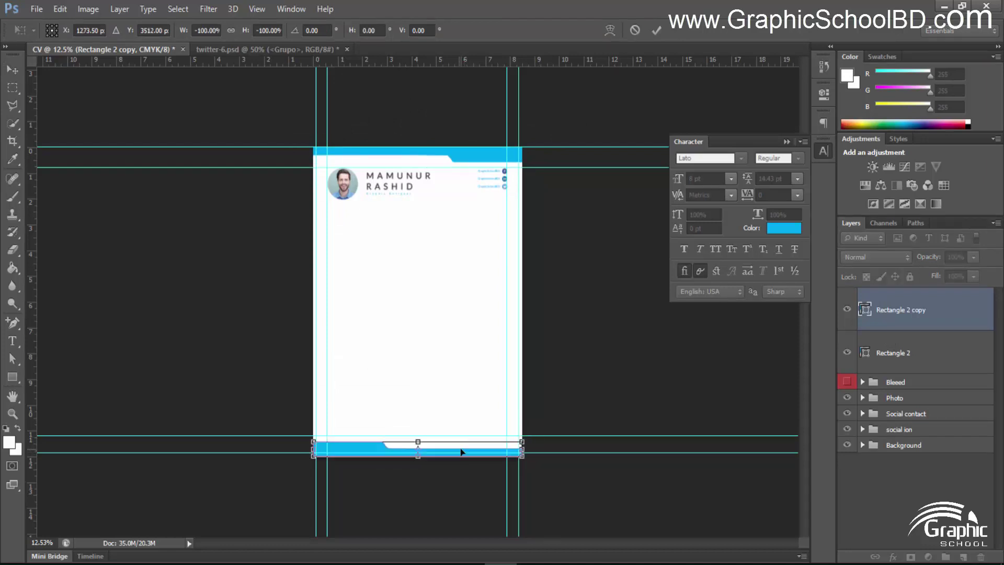
scroll(446, 438, "up", 4)
scroll(444, 435, "down", 4)
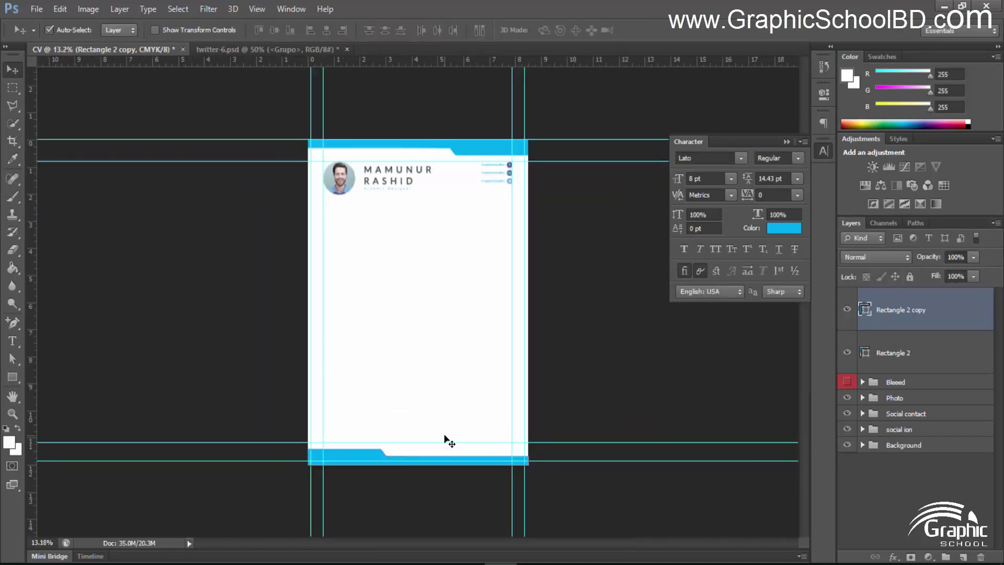
Group the top and bottom band layers and name the group "shapr"
left_click(894, 350, "shift")
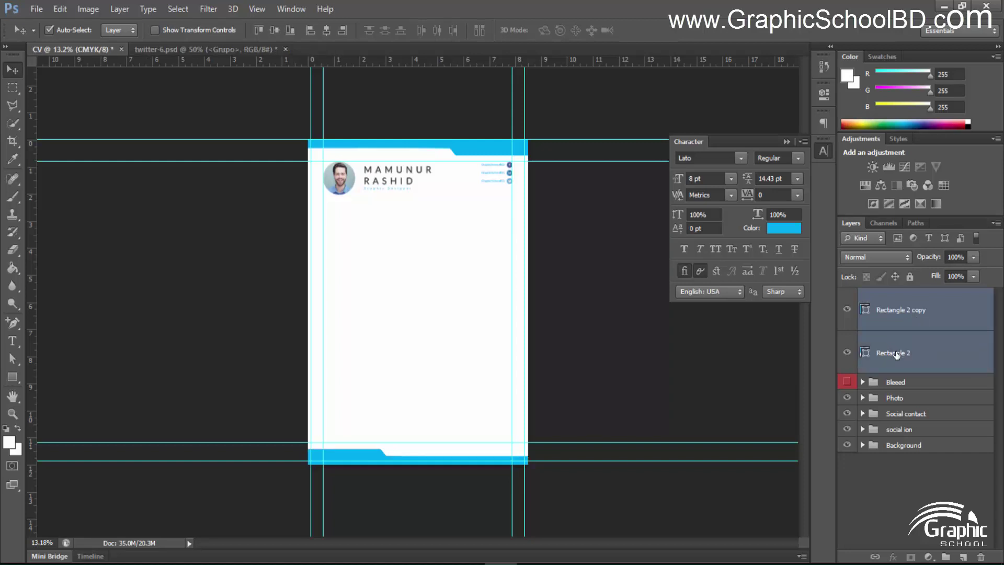
key("ctrl+g")
double_click(896, 296)
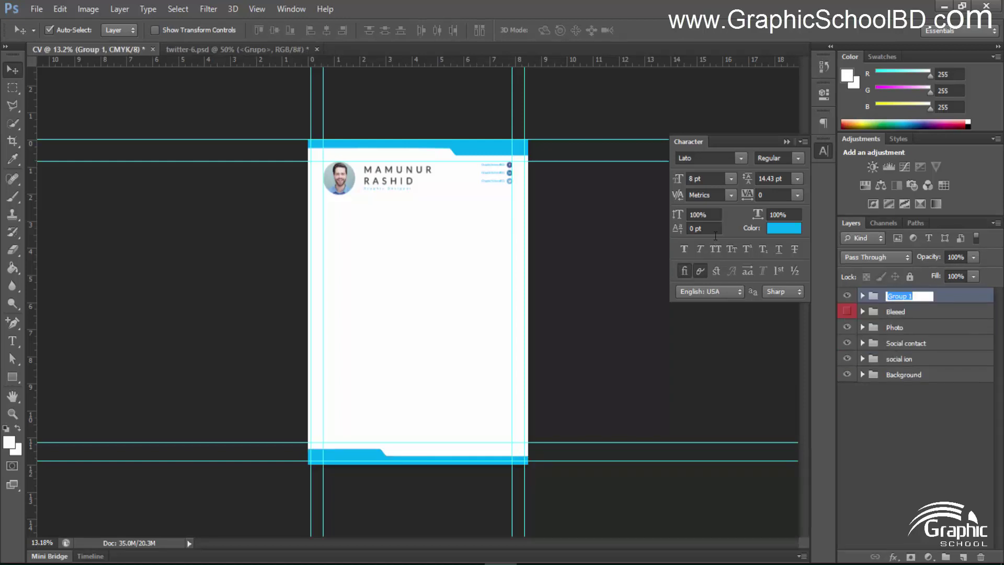
type("shapr")
key("Return")
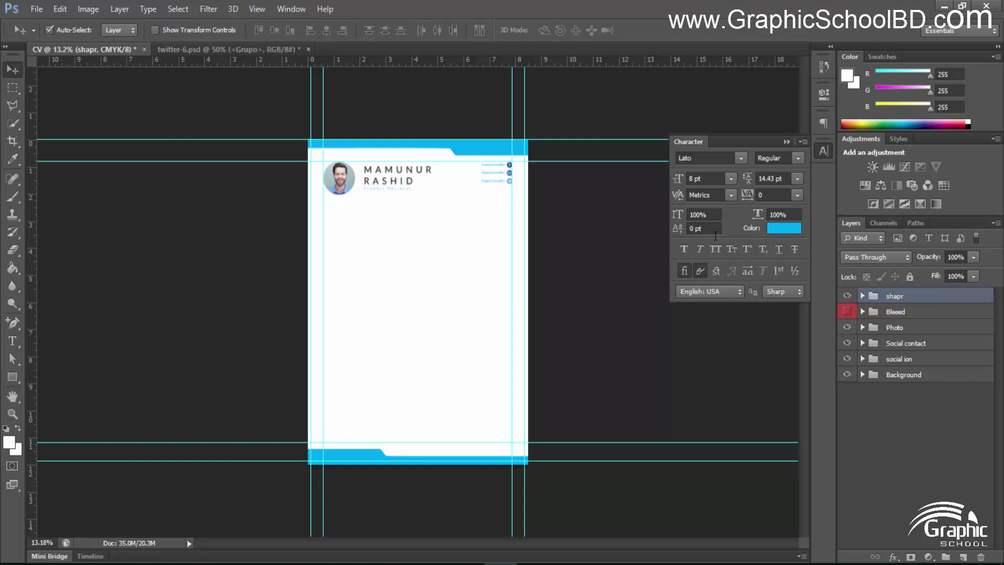
Correct the band group's name to "shape" and move it between the "social ion" and "Background" groups
double_click(896, 296)
key("Return")
left_click_drag(913, 296, 904, 369)
left_click(482, 314)
key("ctrl+plus")
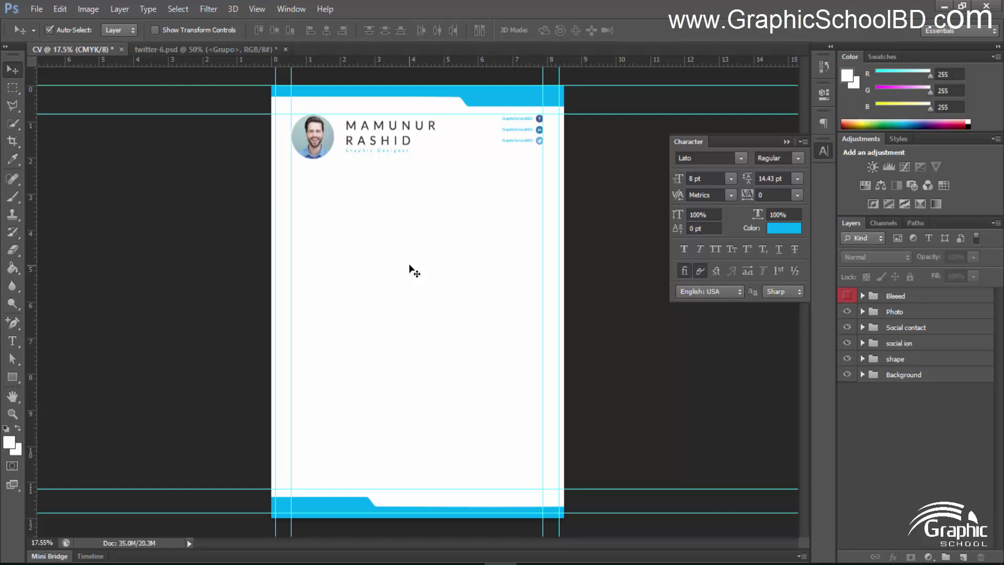
scroll(444, 289, "down", 1)
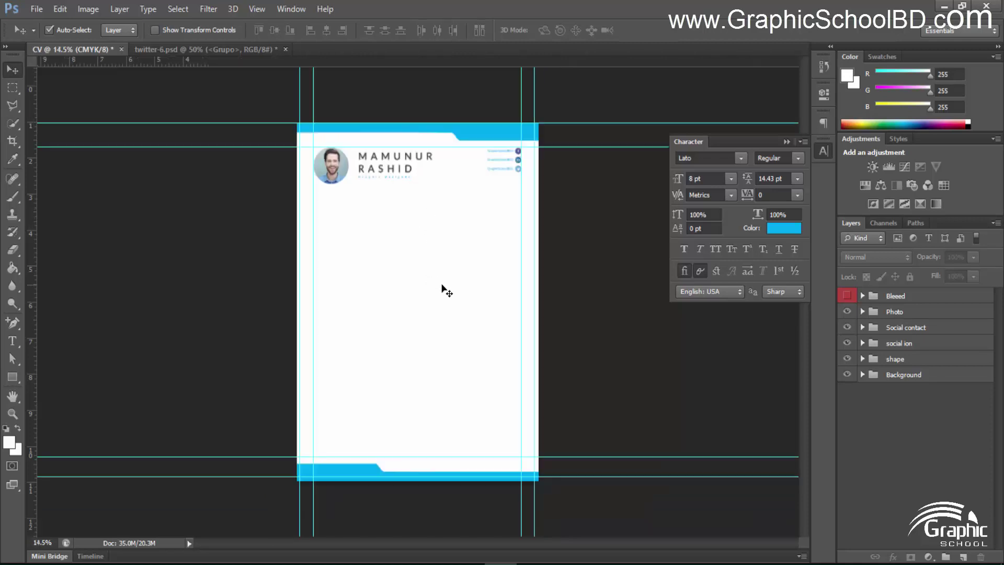
scroll(444, 289, "up", 1)
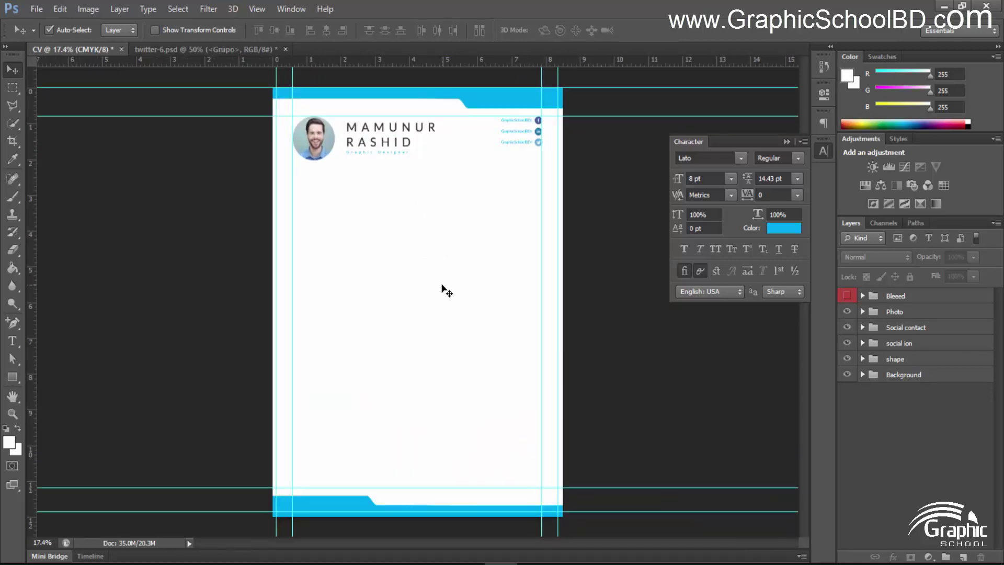